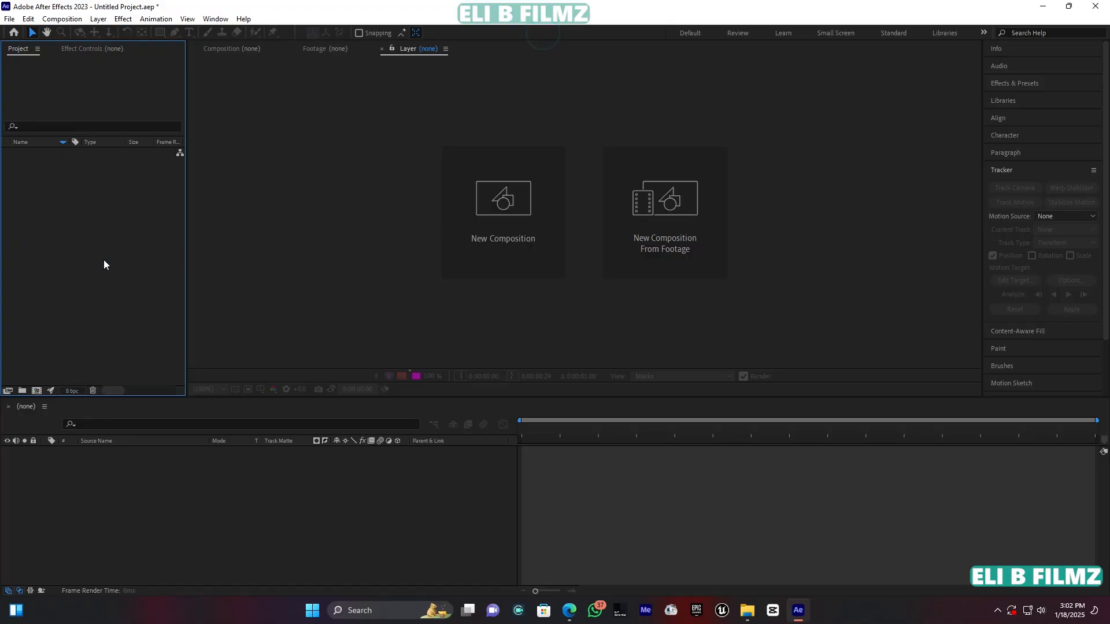
Create a new 1920 x 1080 composition at 24 fps.
click(103, 260)
click(521, 241)
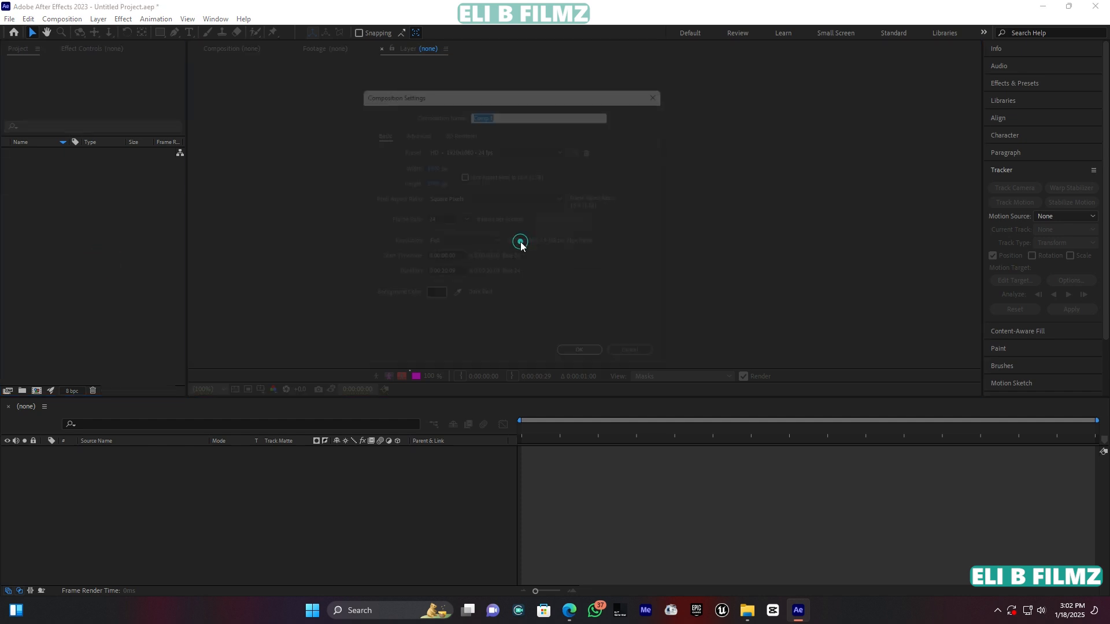
click(614, 372)
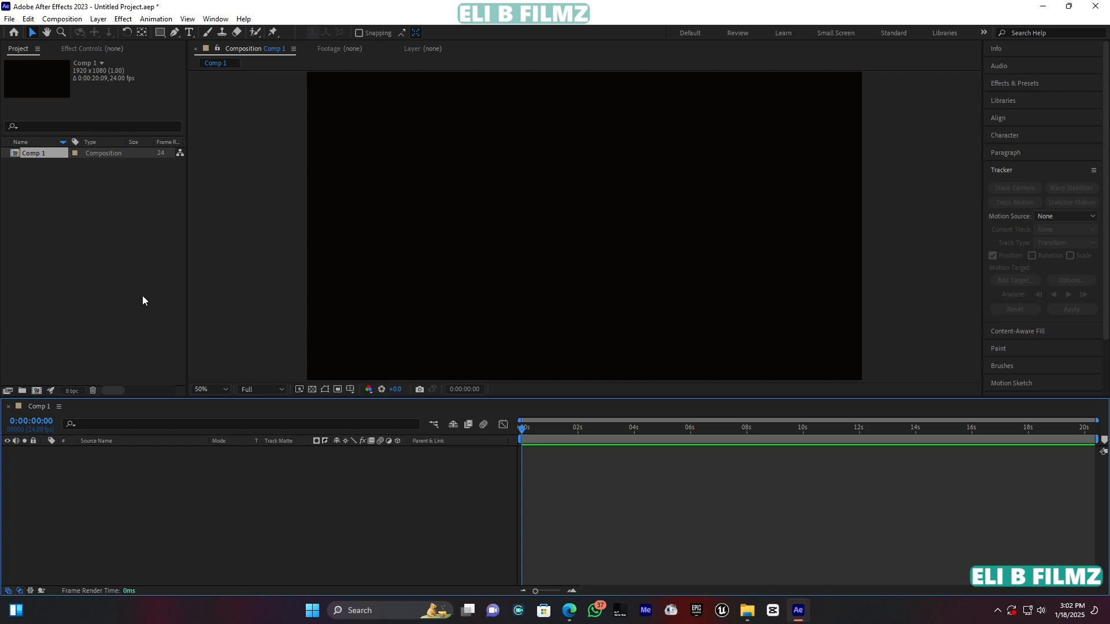
Import the video PXL_20250118_124609336 from the OUTLINE EFFECT folder into the project.
double_click(87, 260)
click(143, 137)
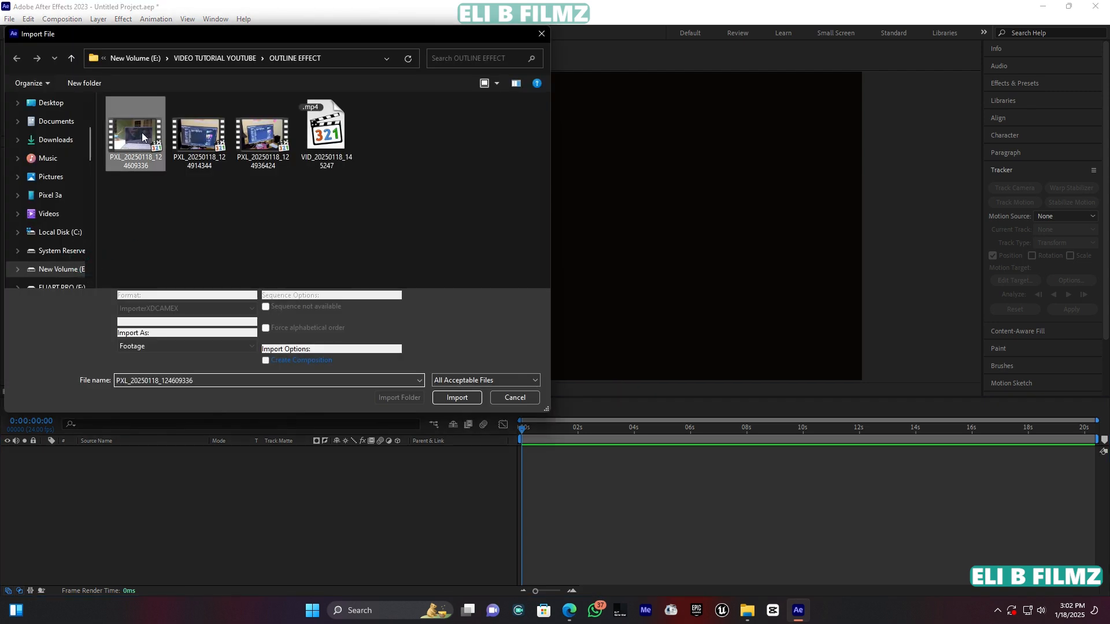
double_click(142, 135)
Place the imported laptop clip in the Comp 1 timeline and set its scale to 50%.
drag(44, 153, 113, 486)
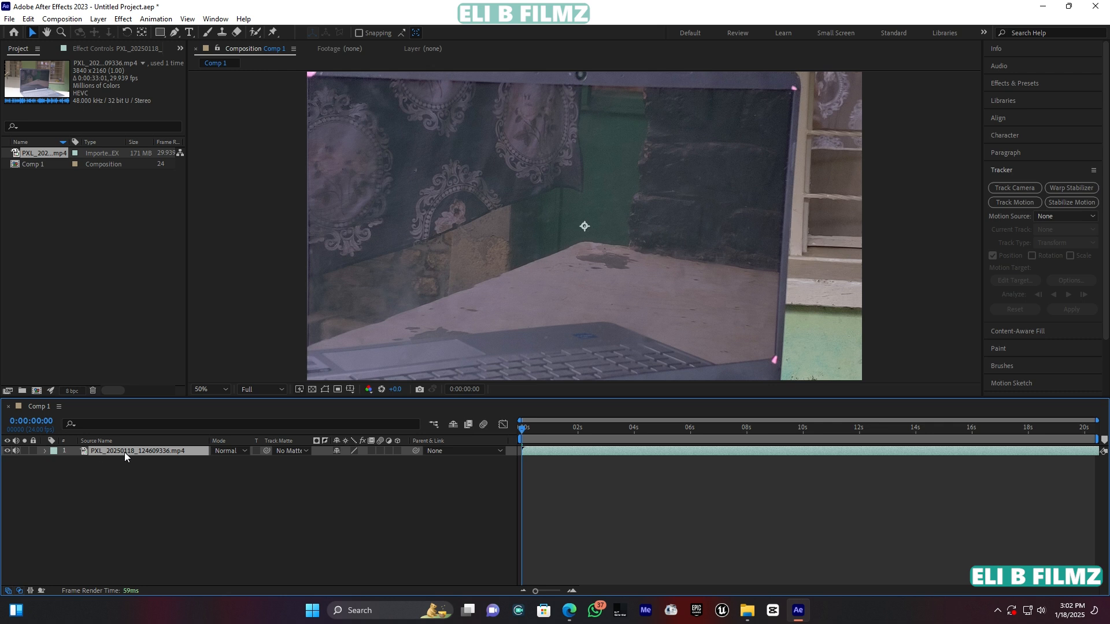
key(s)
key(Return)
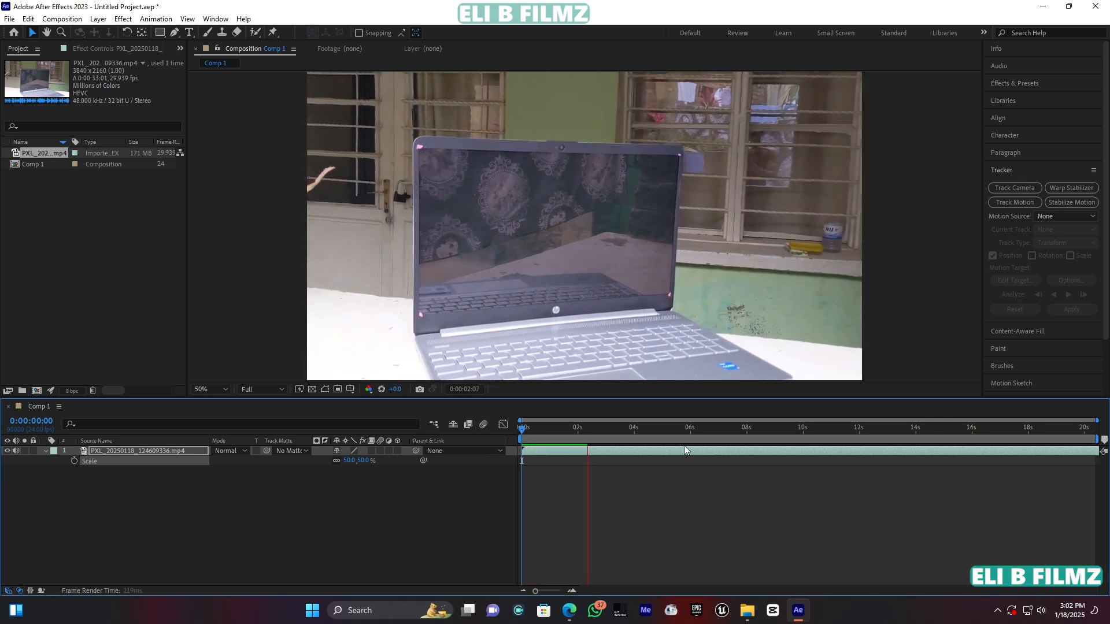
Preview the clip, end the work area at about 10 seconds and trim the composition to it.
drag(691, 429, 1008, 393)
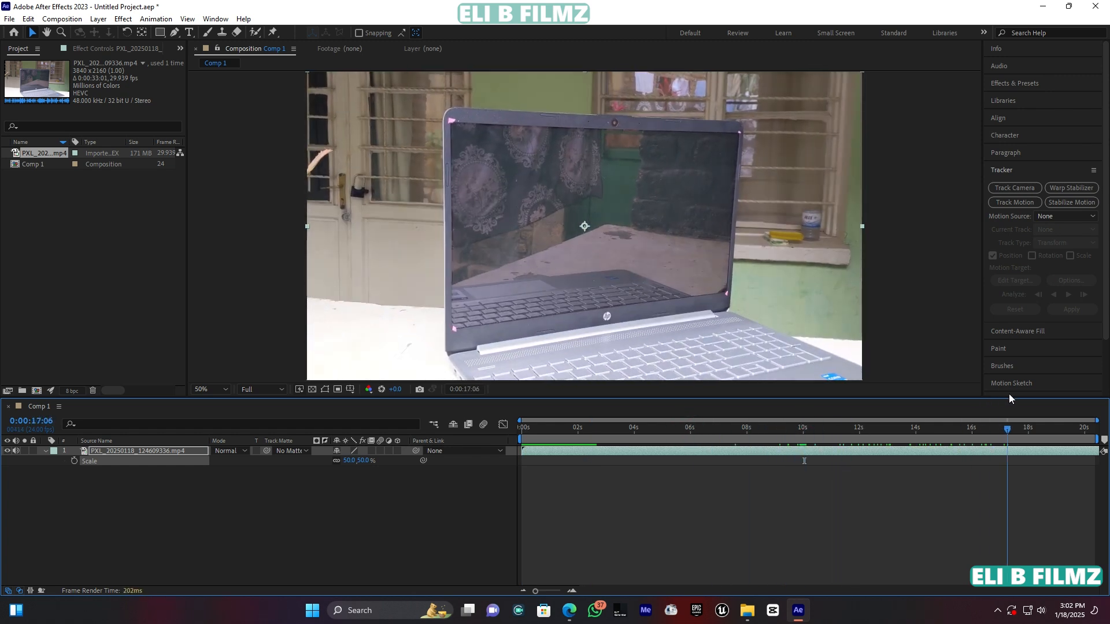
click(917, 429)
key(space)
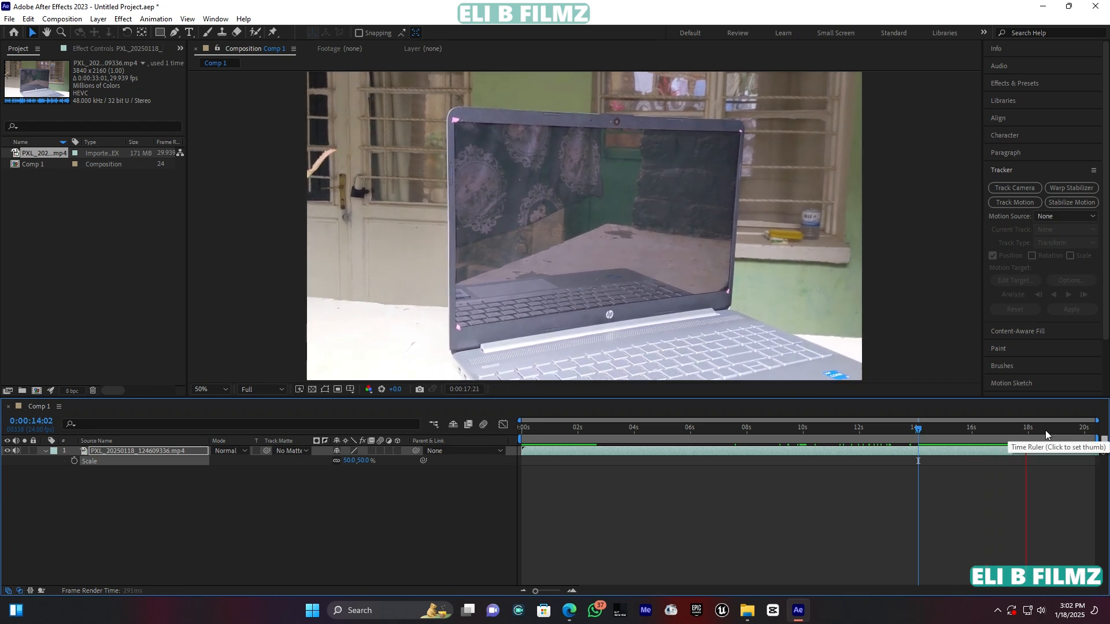
drag(603, 433, 805, 436)
drag(1097, 440, 810, 440)
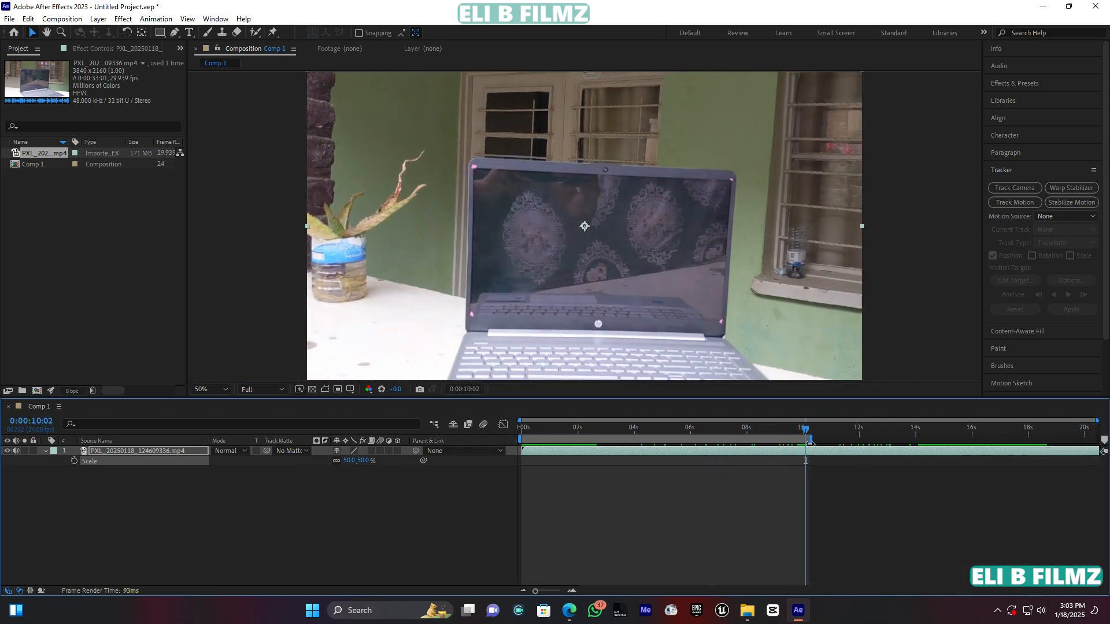
right_click(746, 437)
click(799, 468)
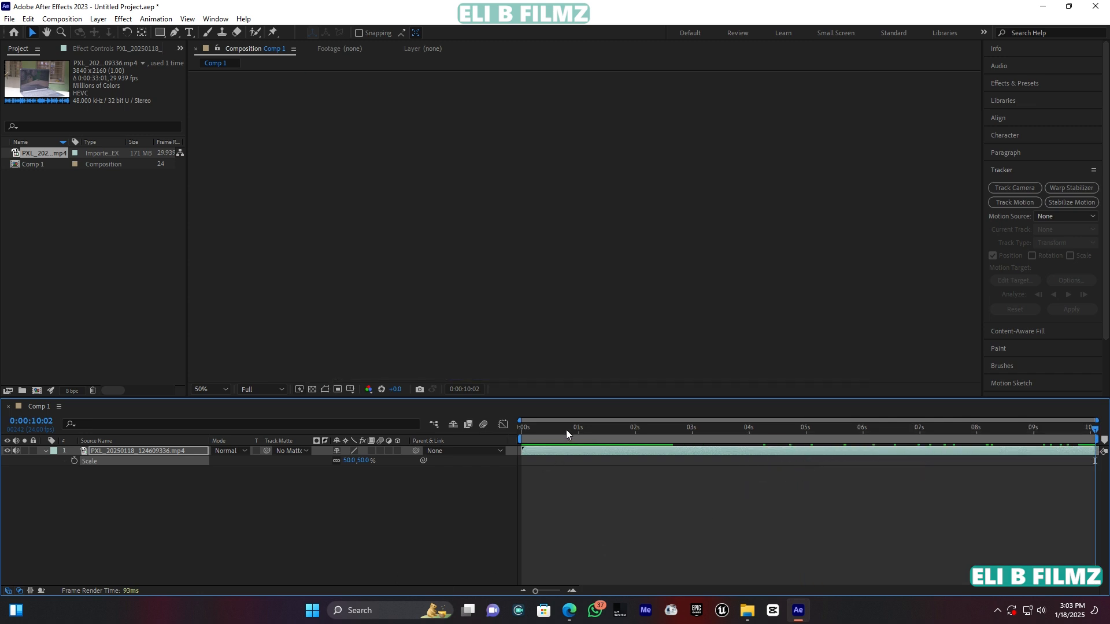
Draw a closed four-point Pen mask on the footage layer at the first frame, joining the pink markers at the laptop screen's corners.
key(Home)
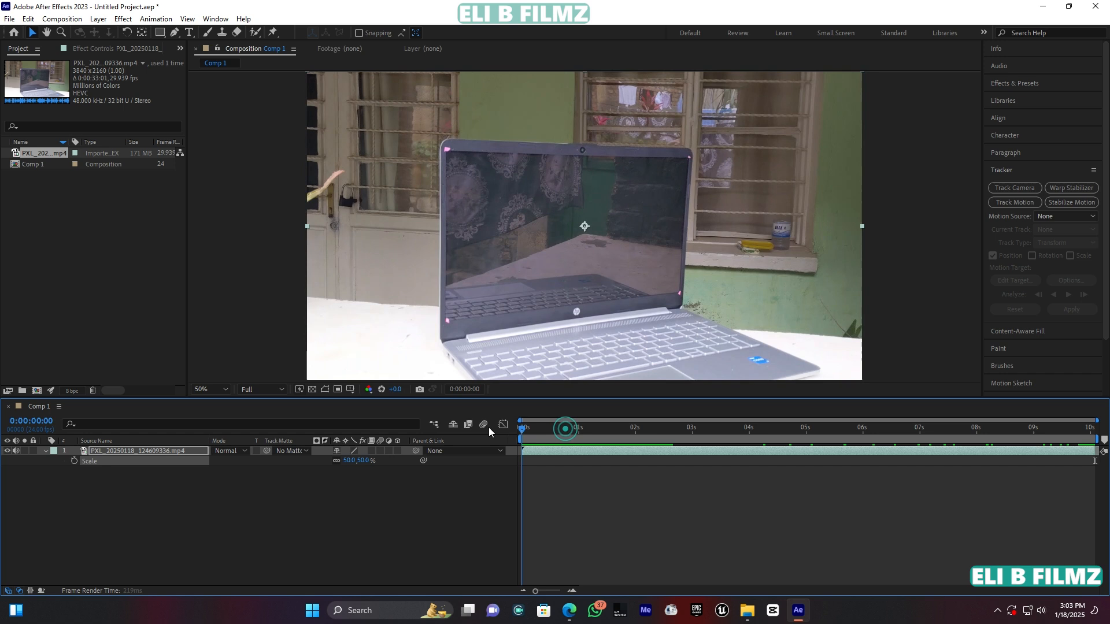
click(46, 451)
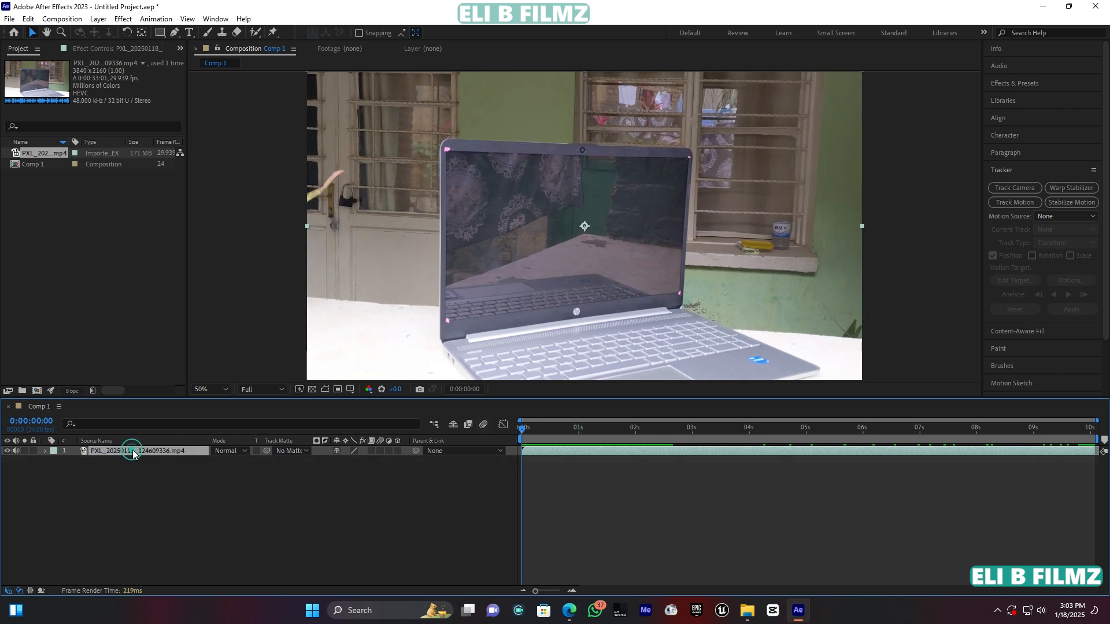
click(177, 33)
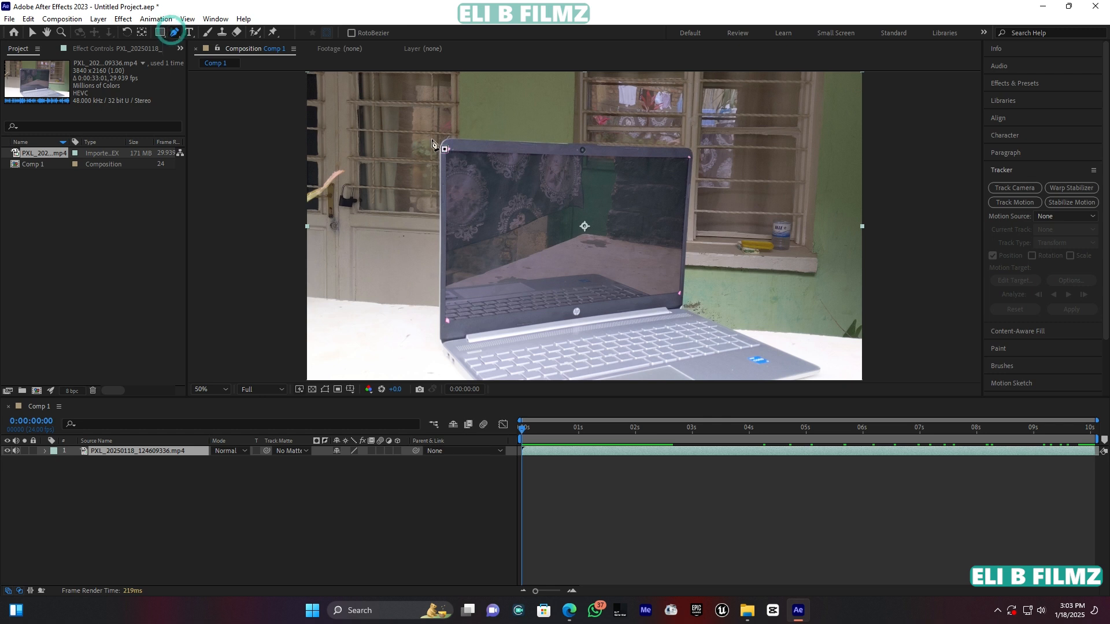
key(period)
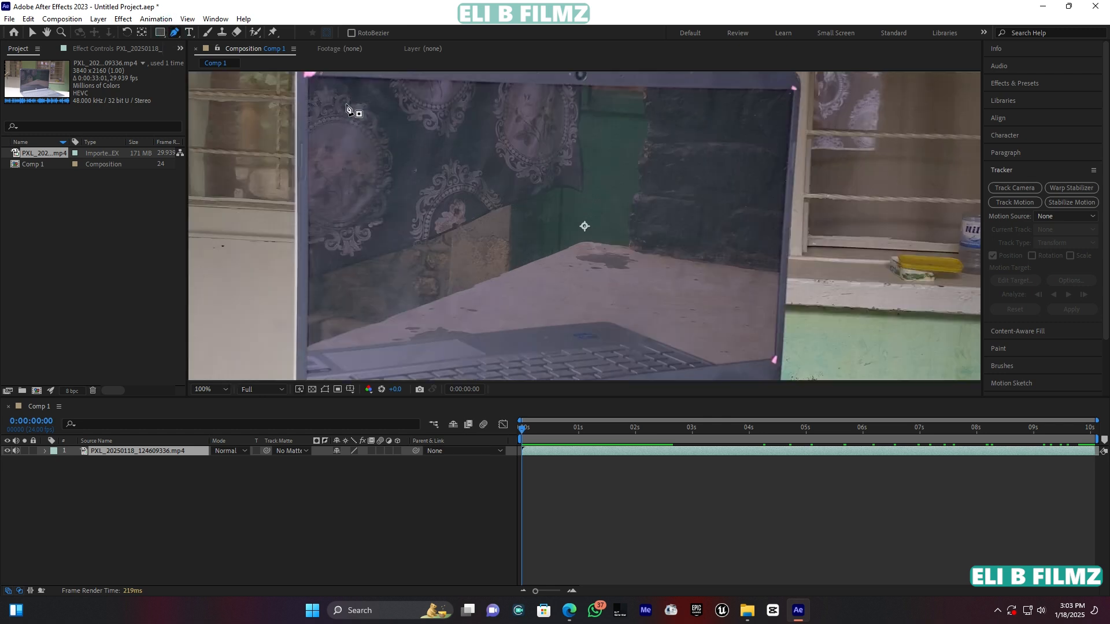
click(309, 75)
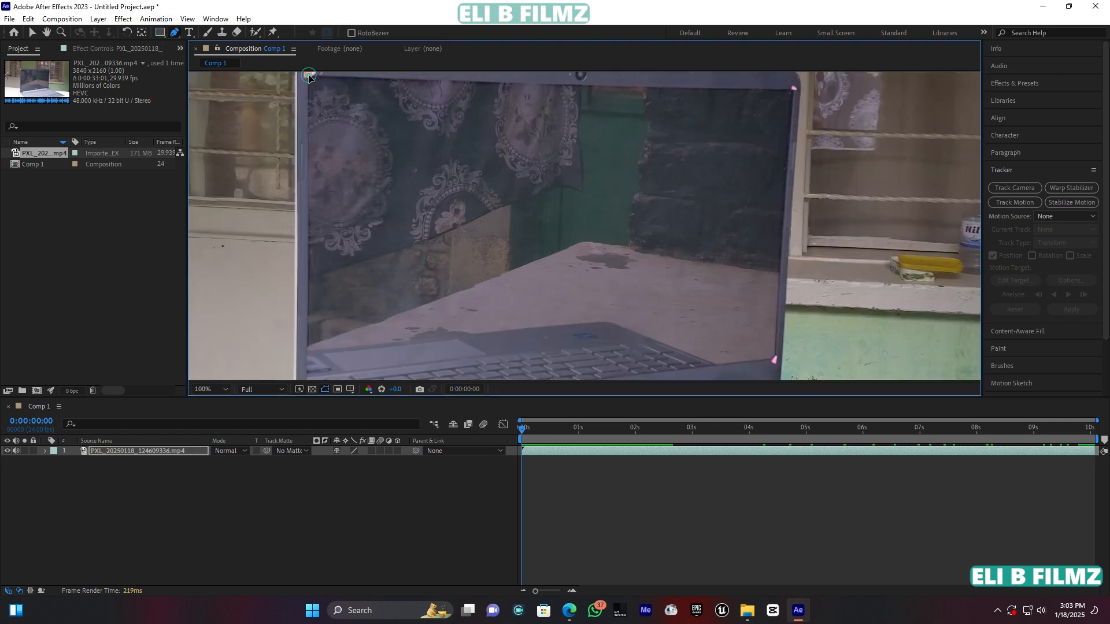
click(794, 88)
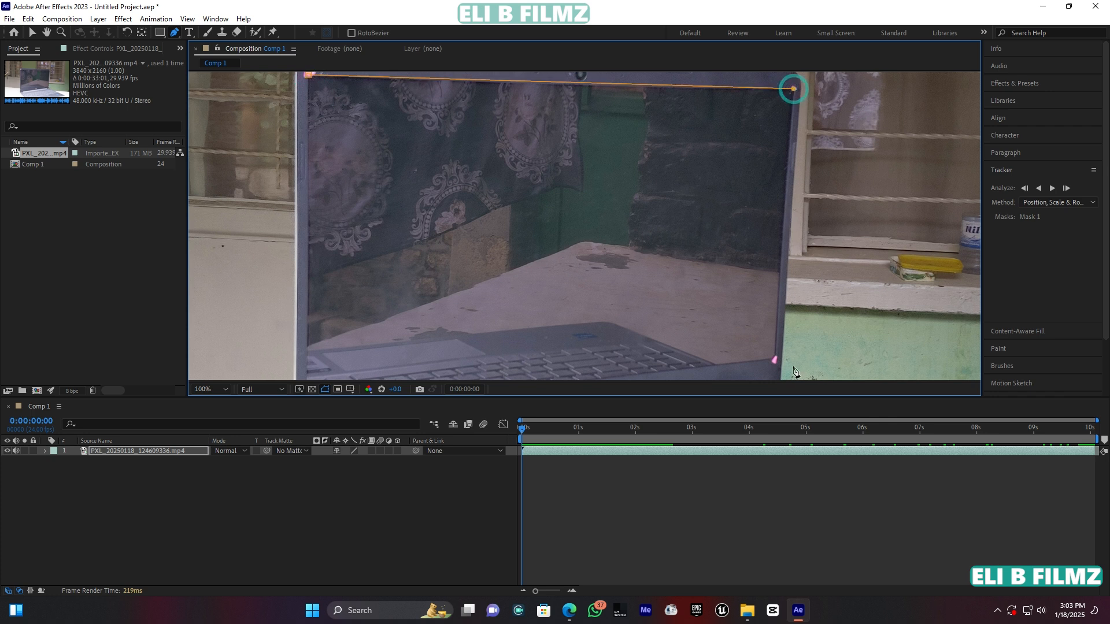
click(775, 361)
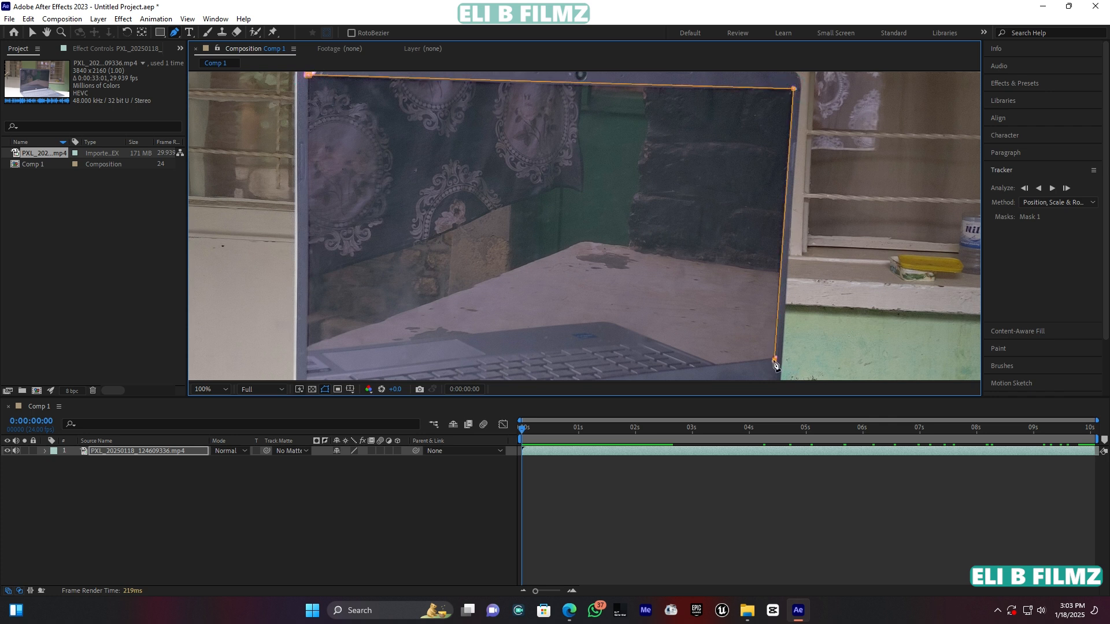
key(comma)
click(446, 322)
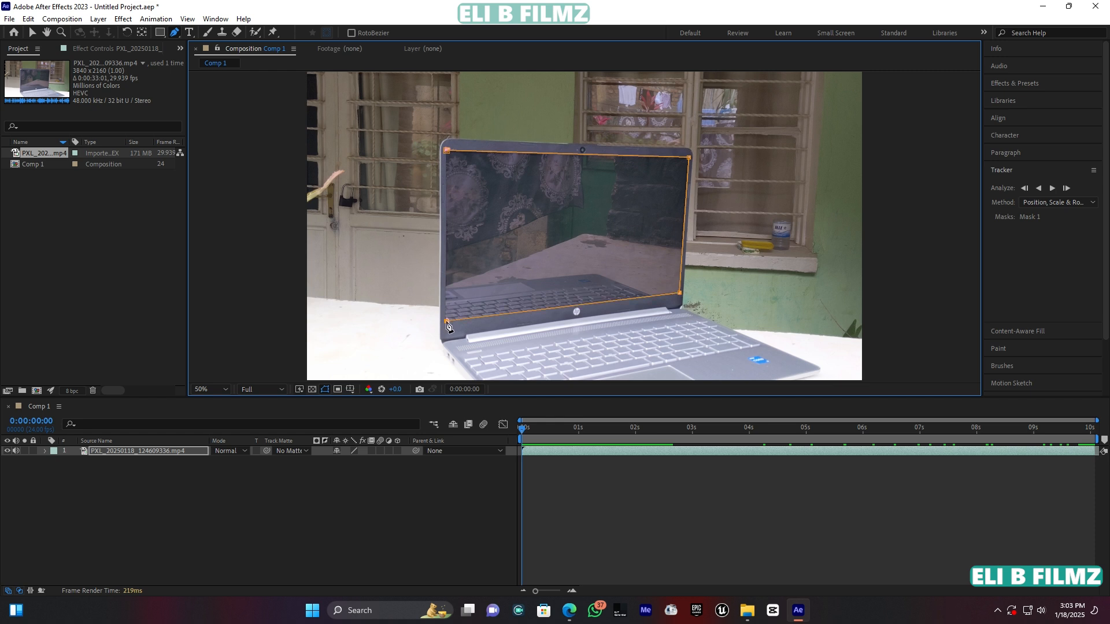
click(447, 152)
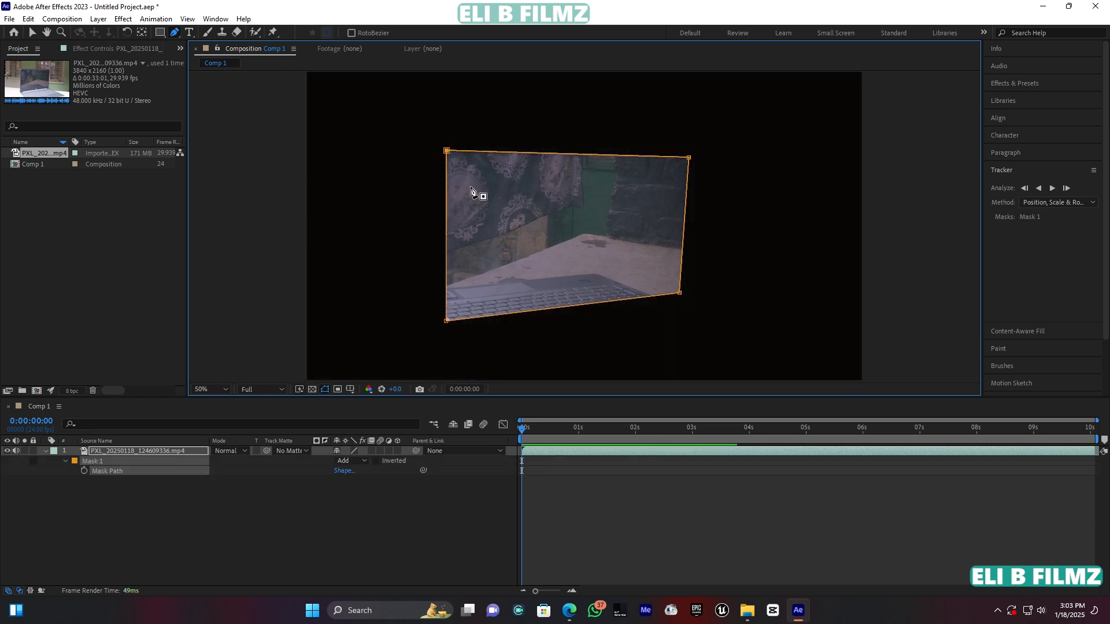
Set the mode of the footage layer's screen mask to None and collapse the layer's properties.
click(345, 461)
click(360, 470)
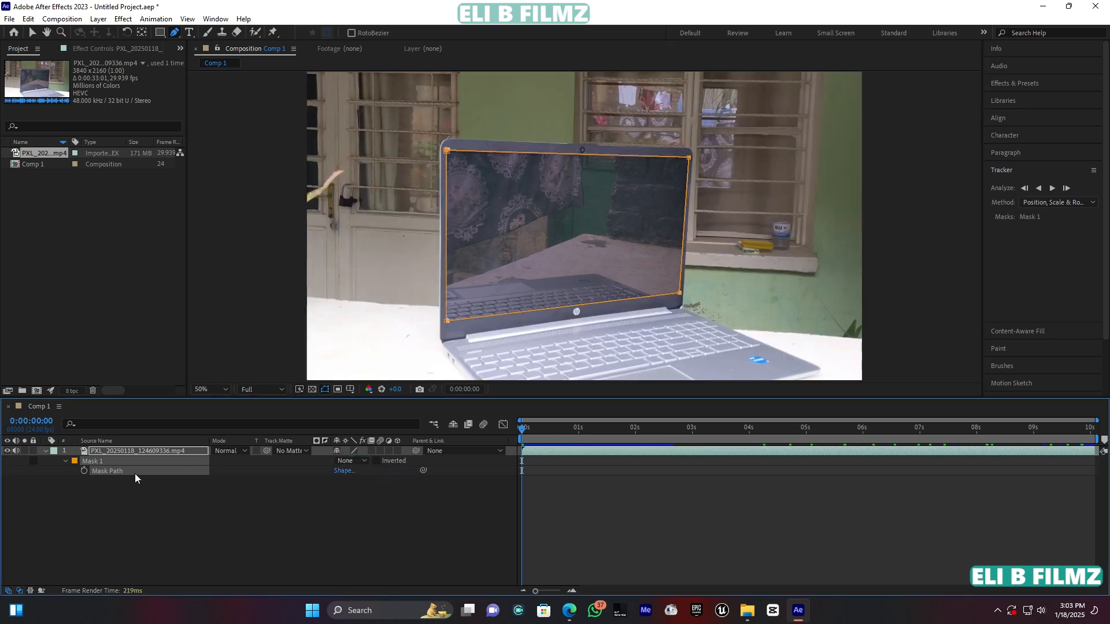
click(46, 451)
Add a black 1920 x 1080 solid above the footage and turn off its visibility.
right_click(141, 544)
mouse_move(207, 403)
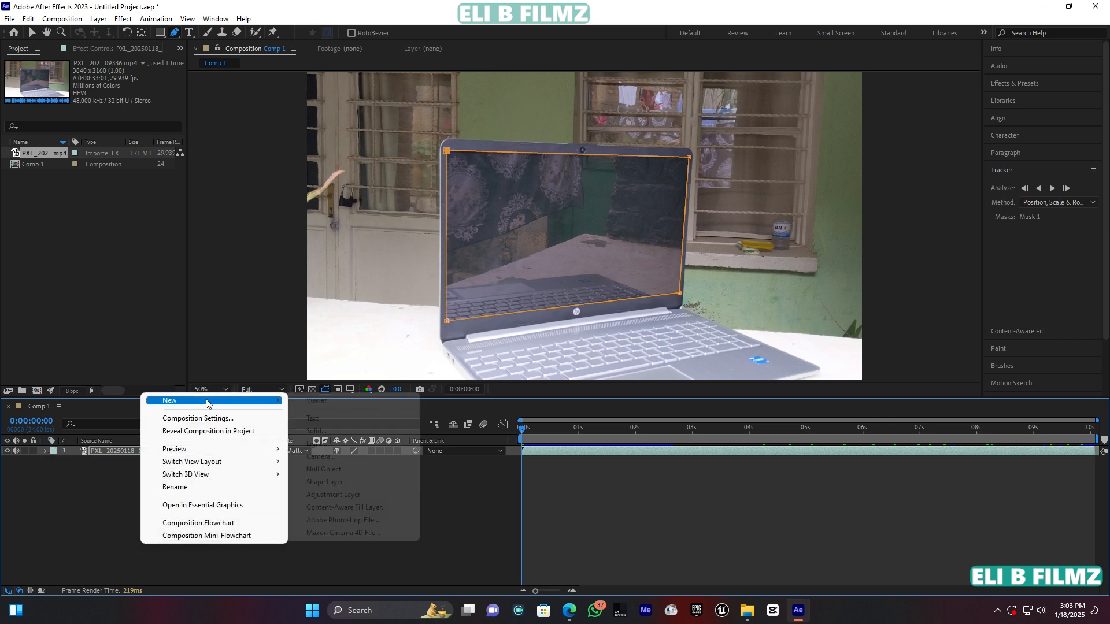
click(350, 432)
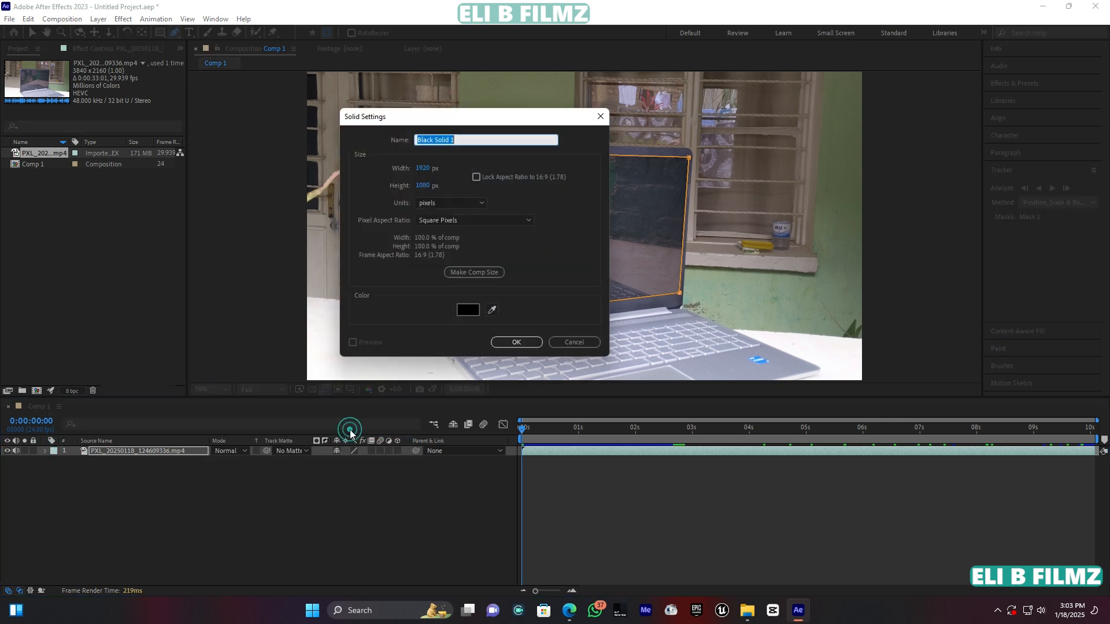
click(522, 340)
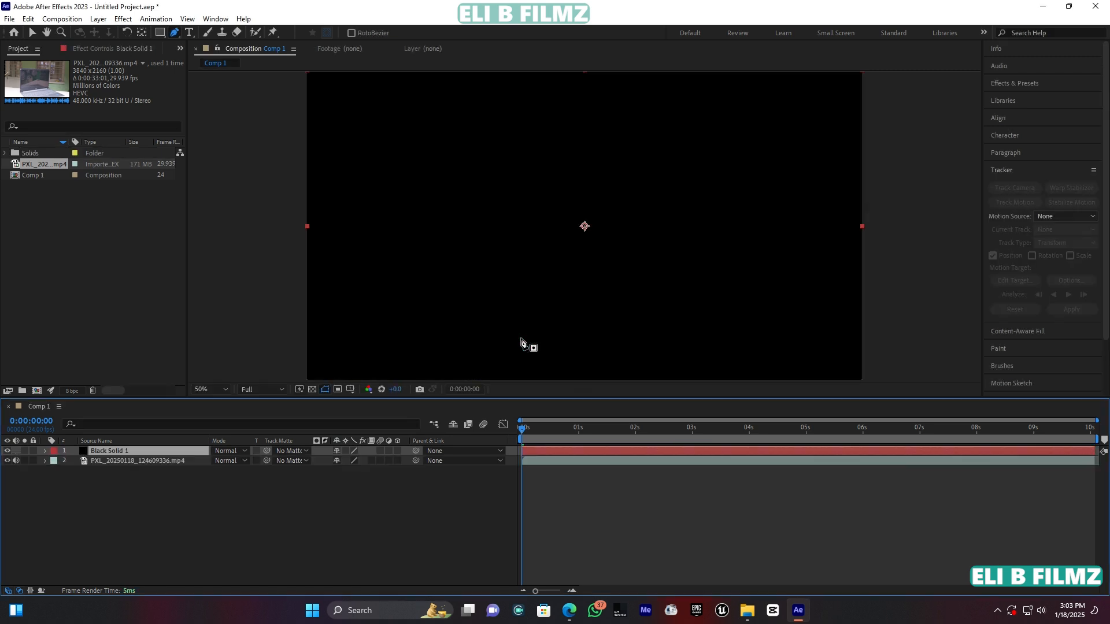
click(7, 451)
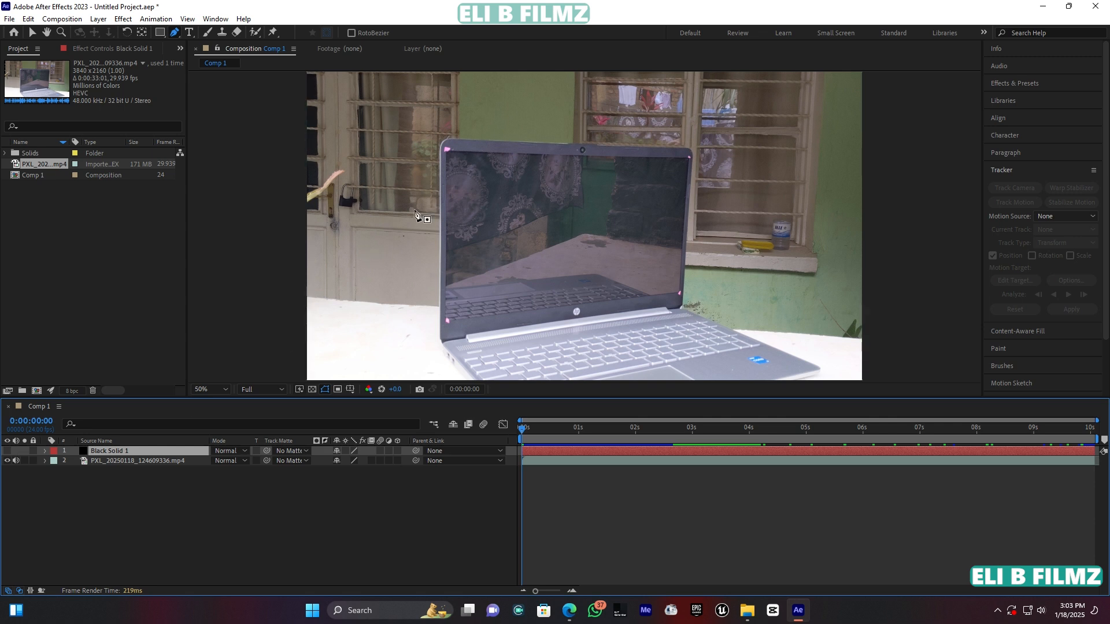
Draw a four-point Pen mask on the black solid, set slightly inside the edges of the laptop screen.
click(469, 177)
click(652, 176)
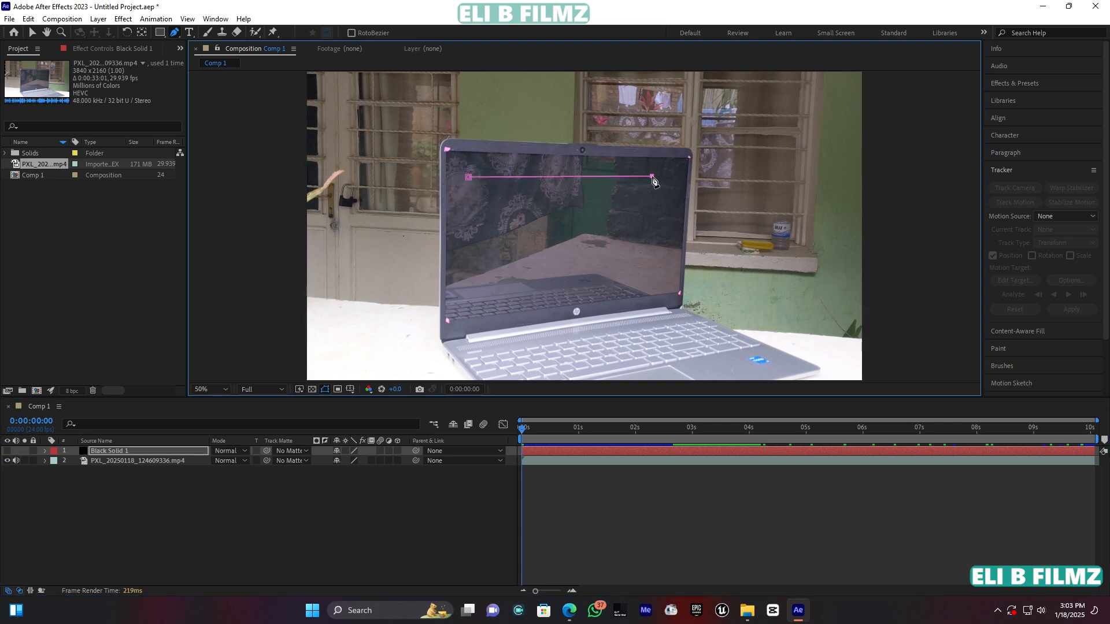
click(645, 281)
click(472, 285)
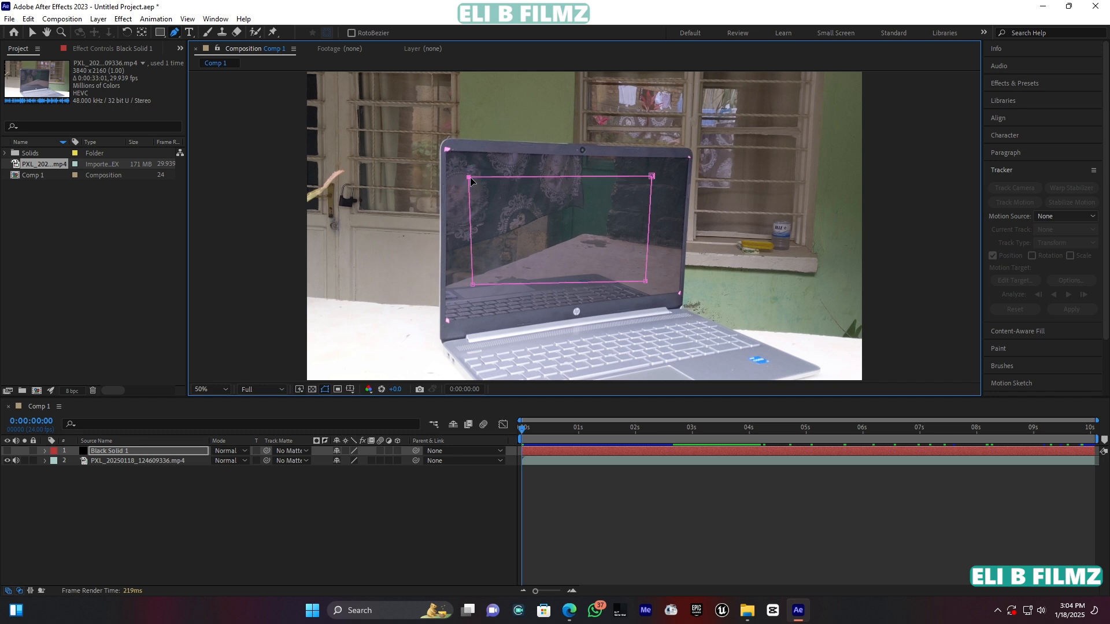
Motion-track the footage's position with the track point on the laptop screen's upper-left pink marker, analyzing forward through the clip.
click(138, 461)
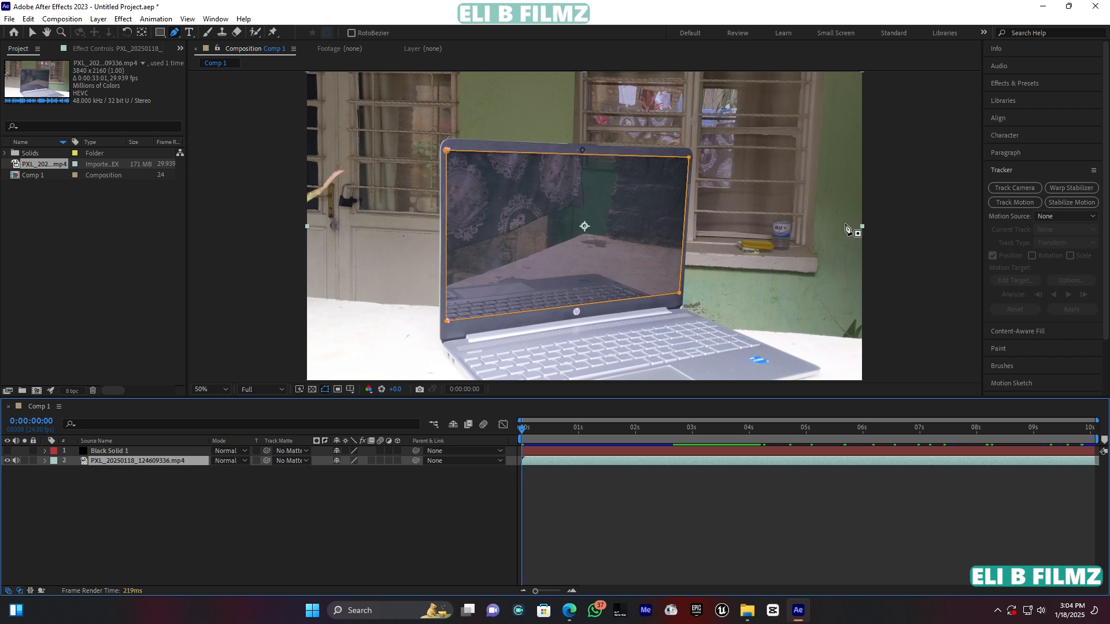
click(1018, 201)
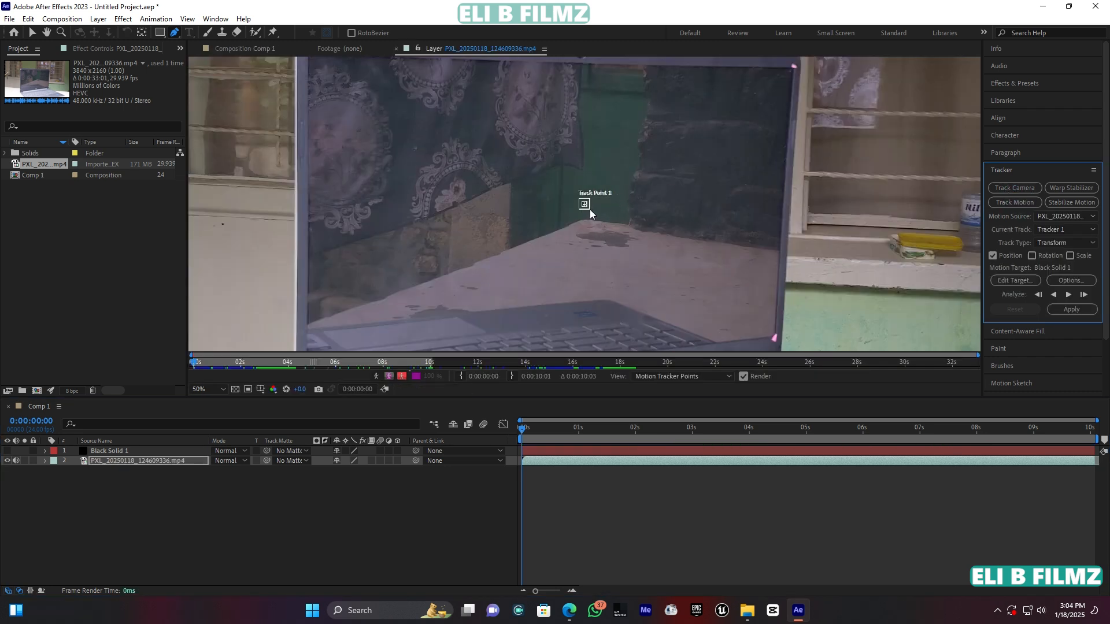
drag(589, 210, 446, 125)
scroll(591, 213, down, 2)
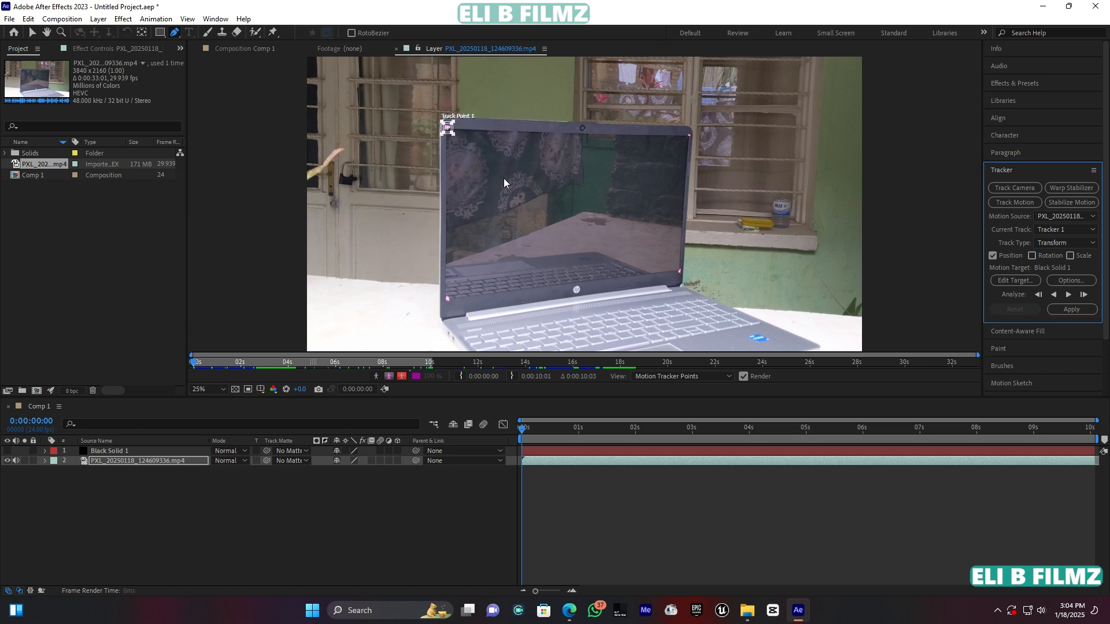
click(1070, 295)
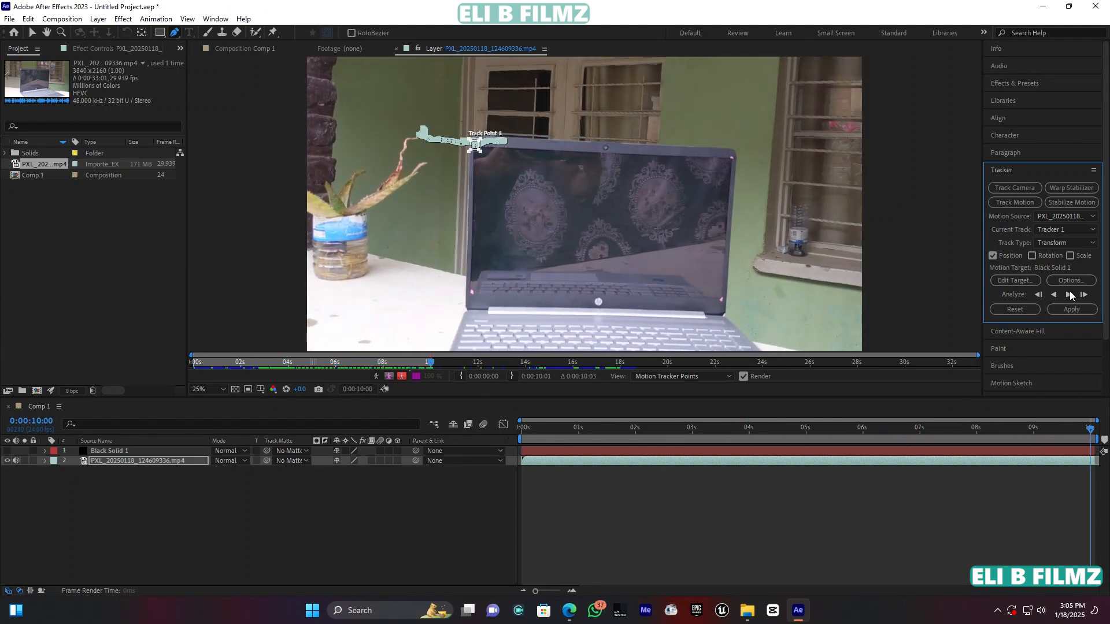
Add a new null object to the composition.
right_click(300, 501)
click(345, 356)
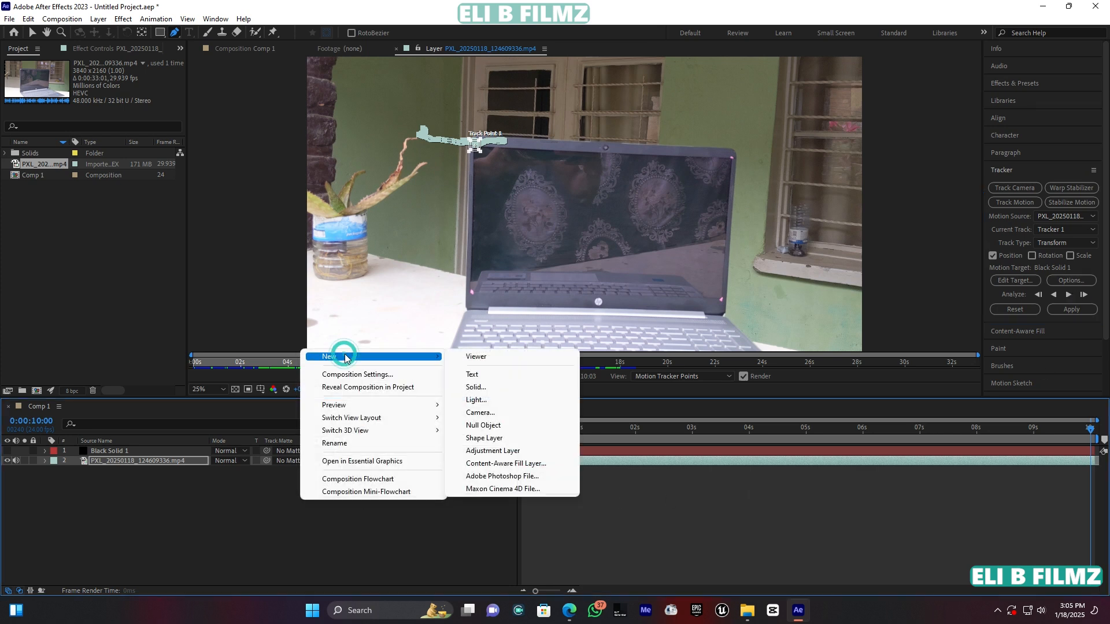
click(511, 425)
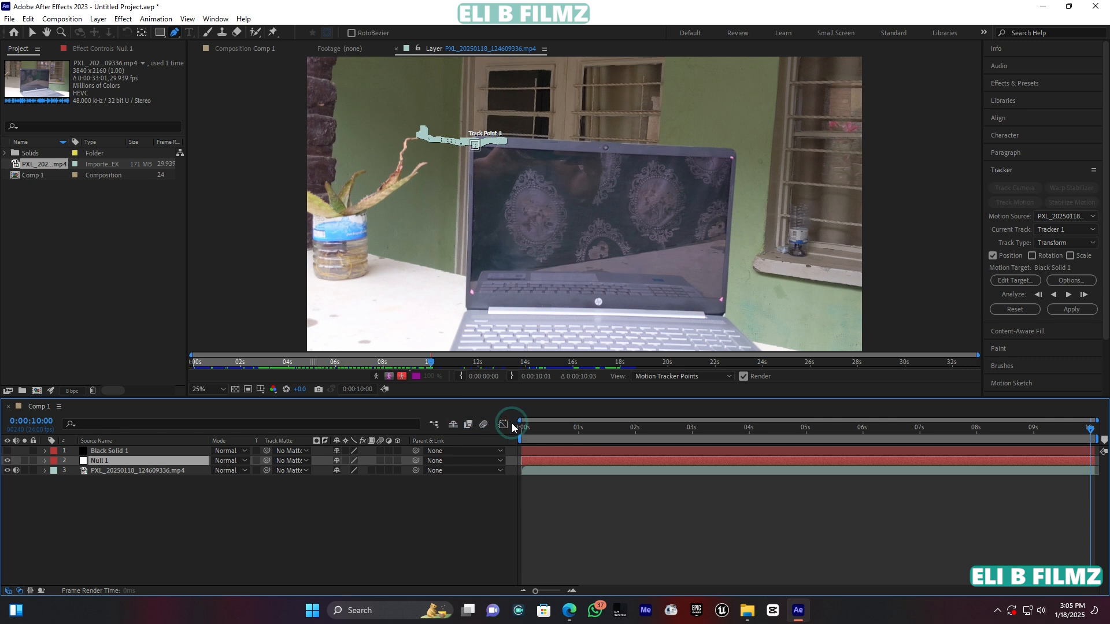
Set the tracker's motion target to Null 1 and apply the tracking data in X and Y.
click(1018, 281)
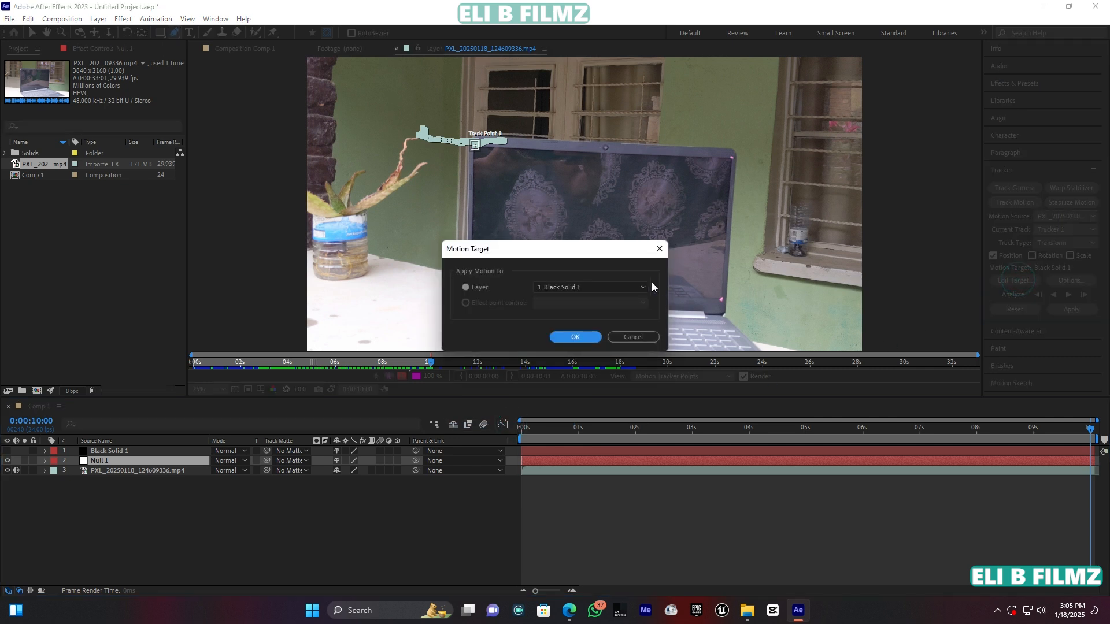
click(595, 284)
click(573, 308)
click(581, 335)
click(1084, 310)
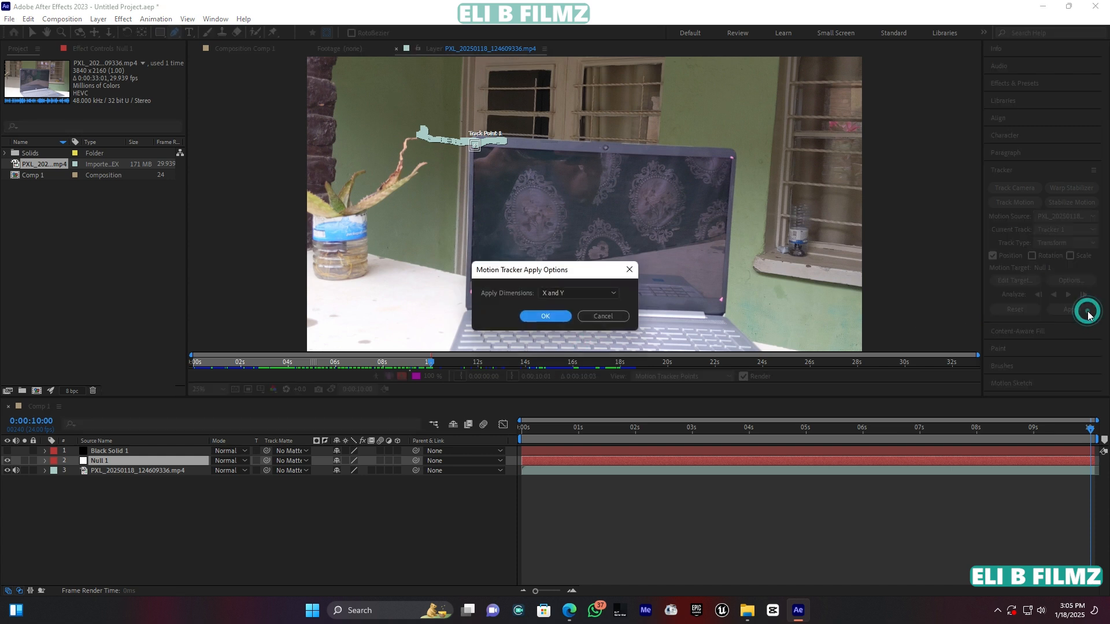
click(557, 315)
Start a motion track of the footage from its first frame, enlarging the track point and placing it on the laptop screen's upper-right pink marker.
drag(545, 429, 502, 439)
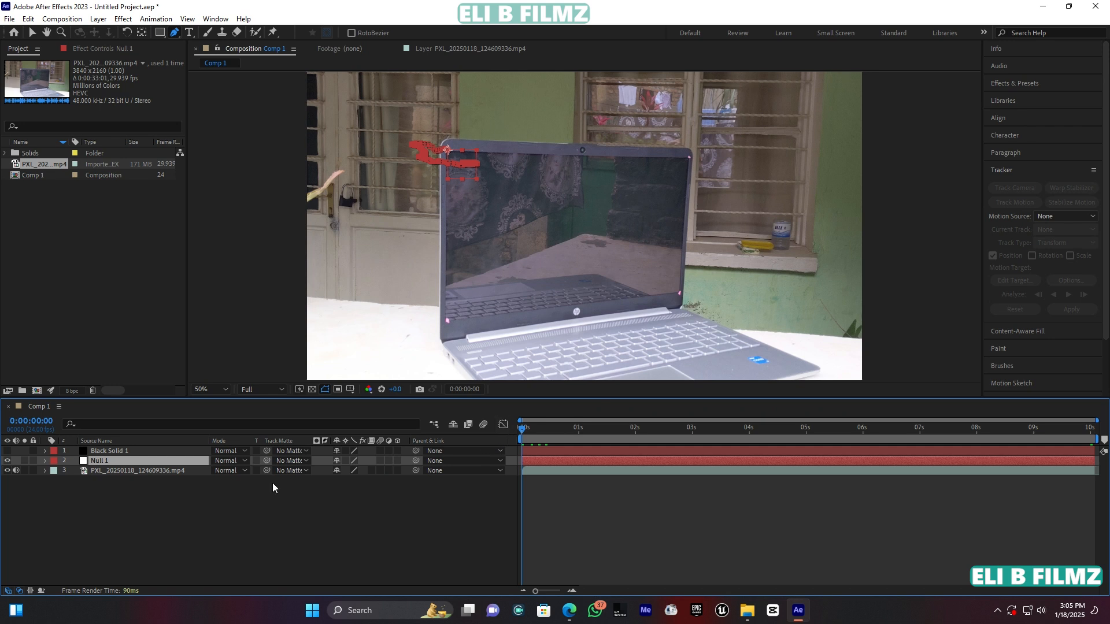
click(126, 470)
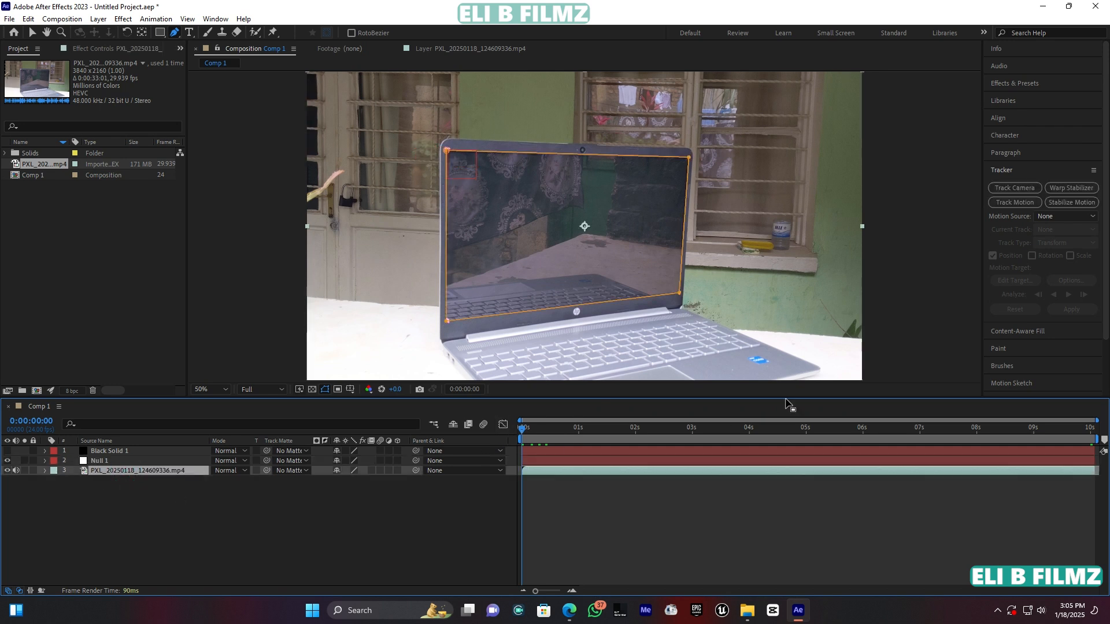
click(1015, 202)
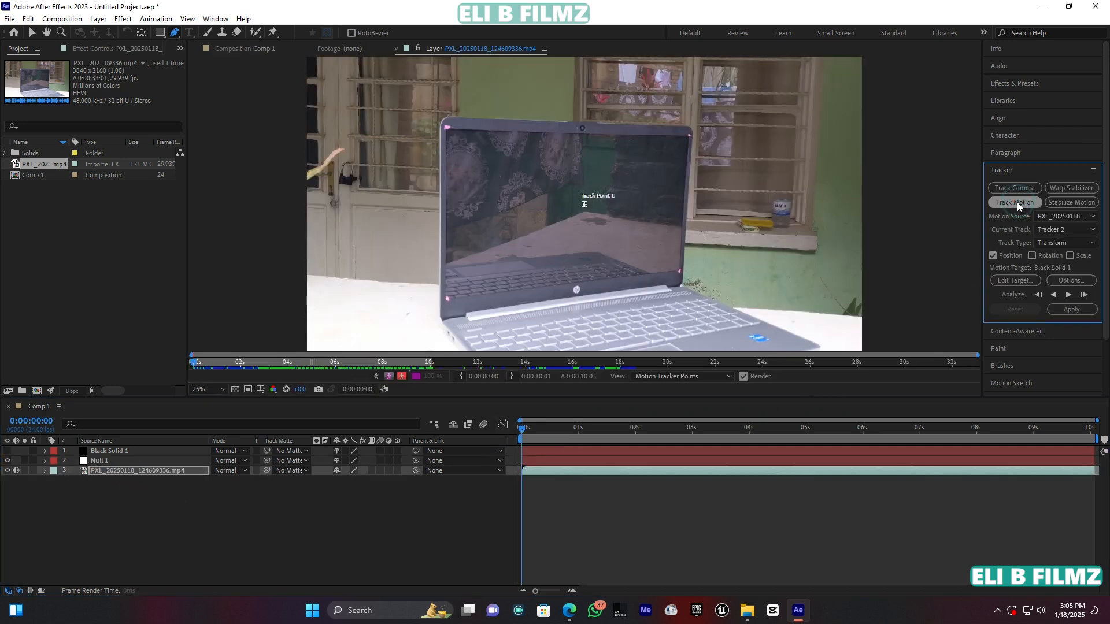
scroll(580, 204, up, 2)
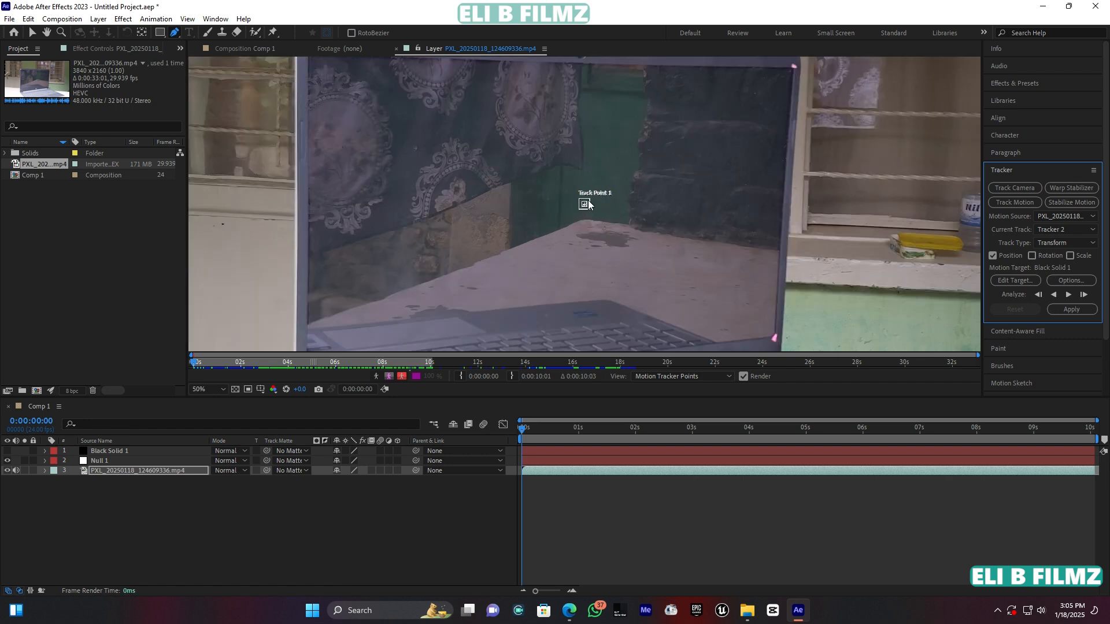
drag(588, 209, 593, 213)
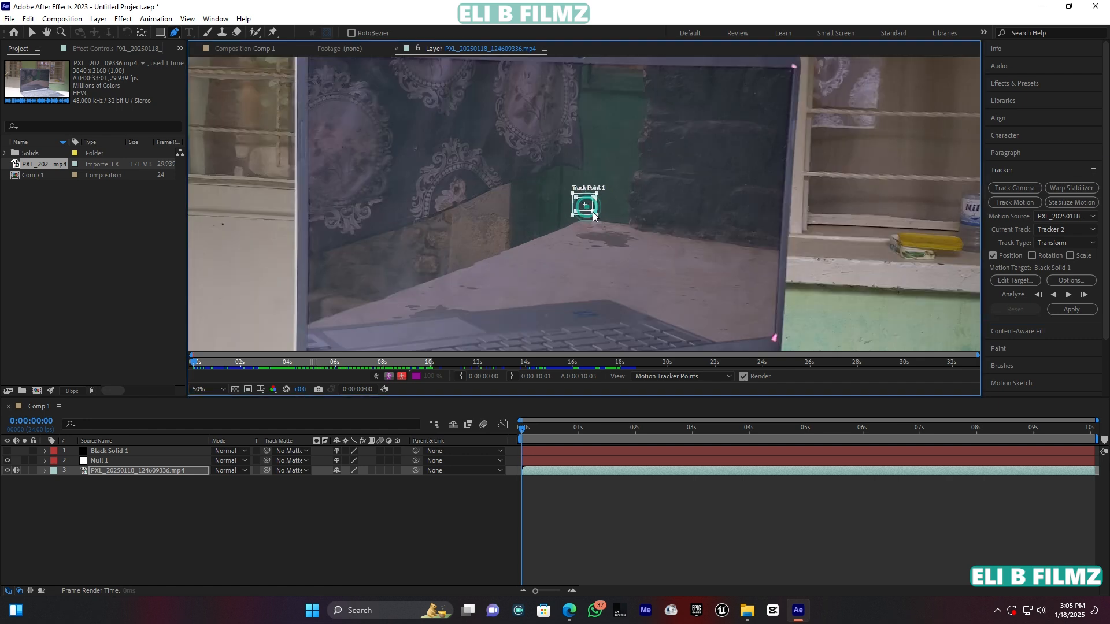
mouse_move(593, 198)
mouse_down()
mouse_move(770, 87)
mouse_move(792, 67)
mouse_move(785, 61)
mouse_move(786, 85)
mouse_up()
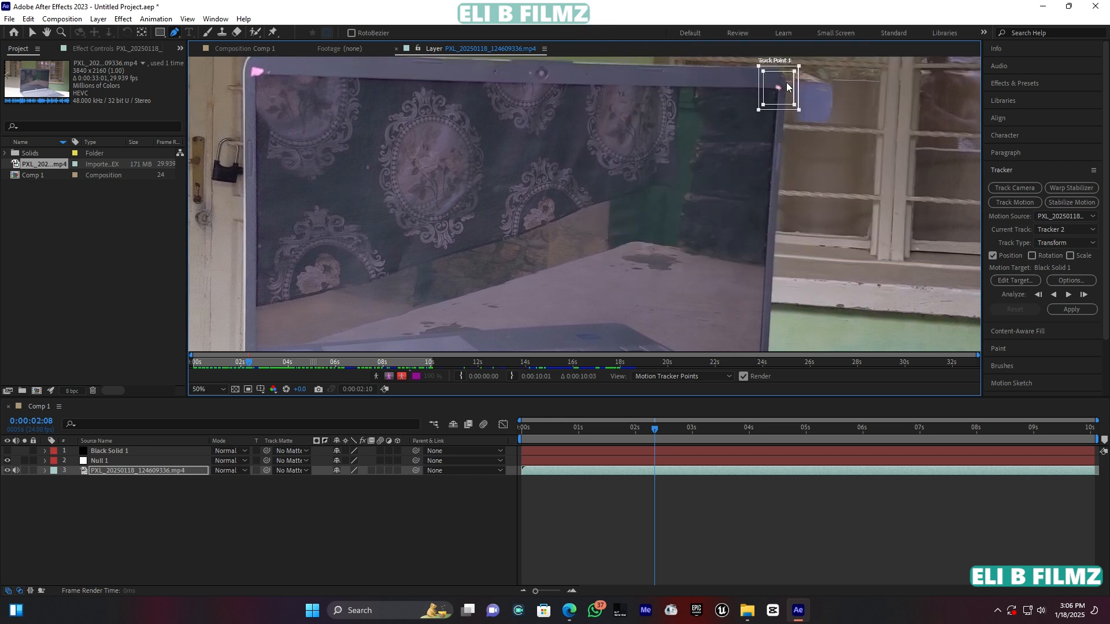
drag(644, 426, 508, 429)
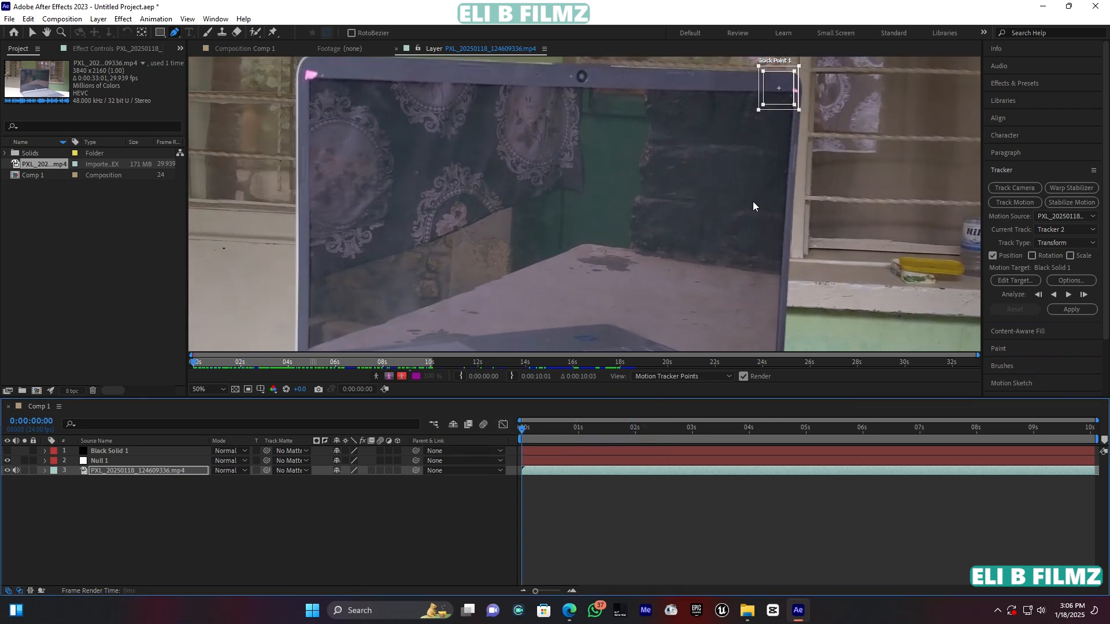
drag(783, 93, 796, 102)
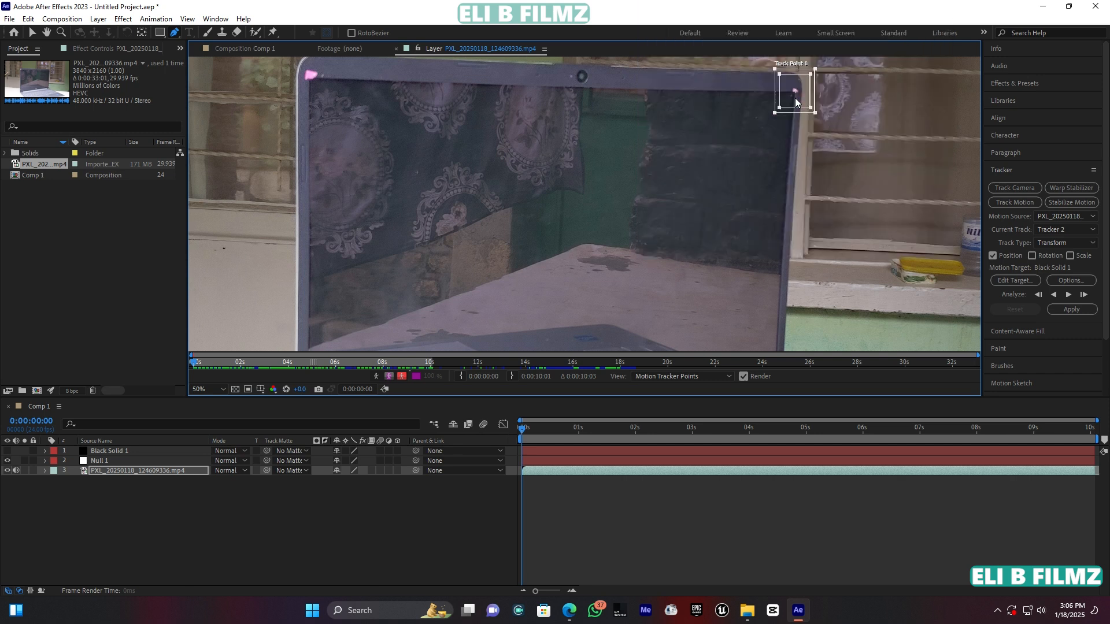
Analyze the upper-right marker's position forward through the clip and play back the track from the start.
click(1066, 295)
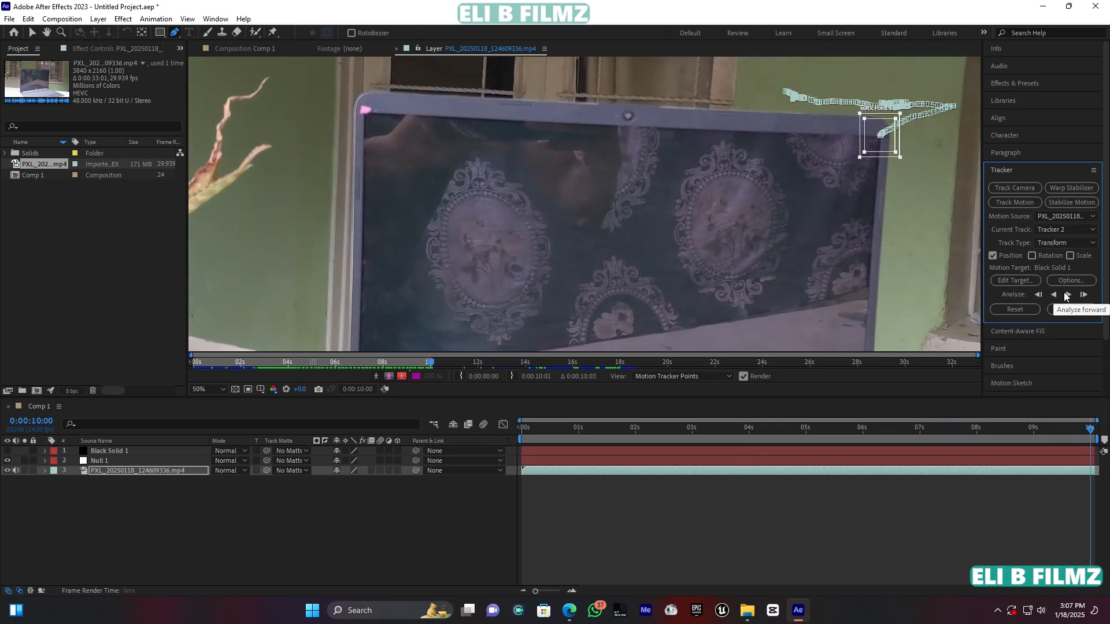
drag(549, 428, 505, 425)
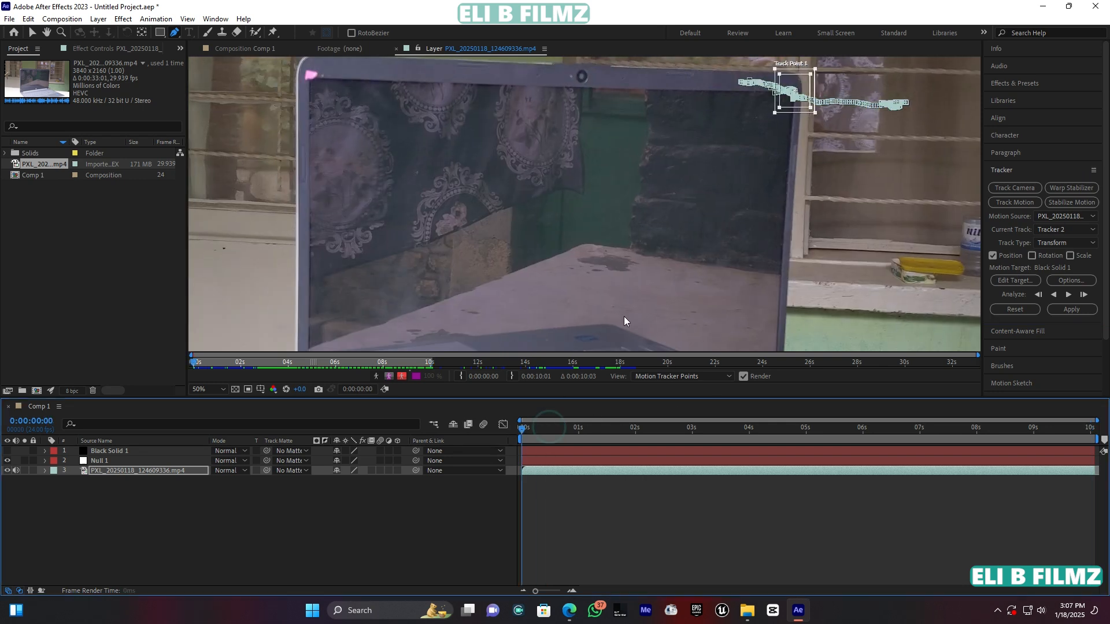
key(space)
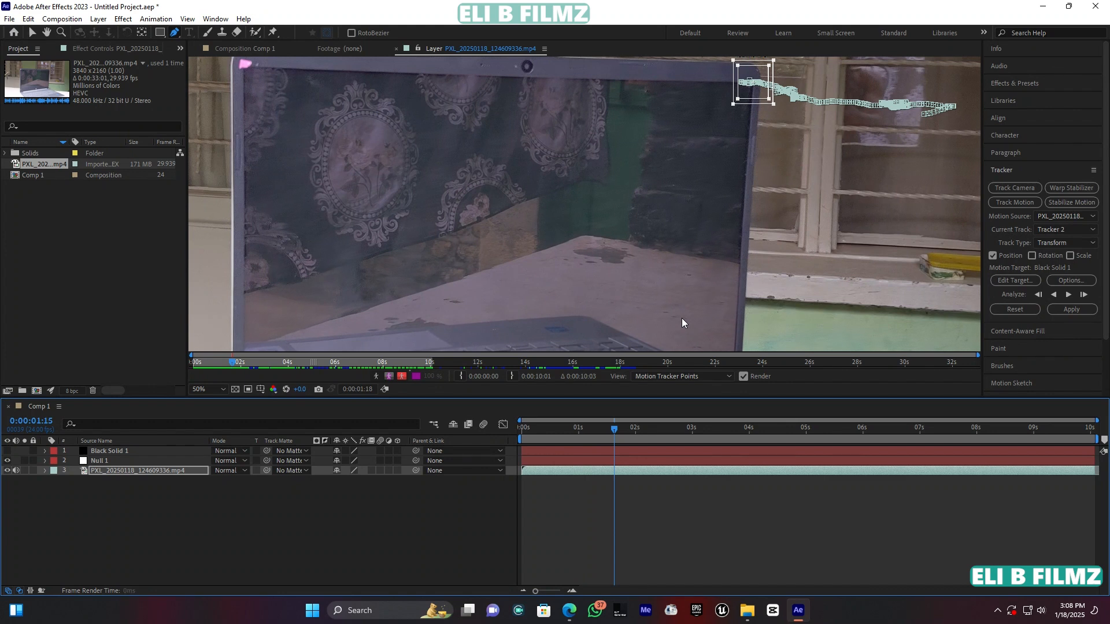
key(space)
Add a second null object to the composition for the upper-right marker.
right_click(326, 500)
click(400, 359)
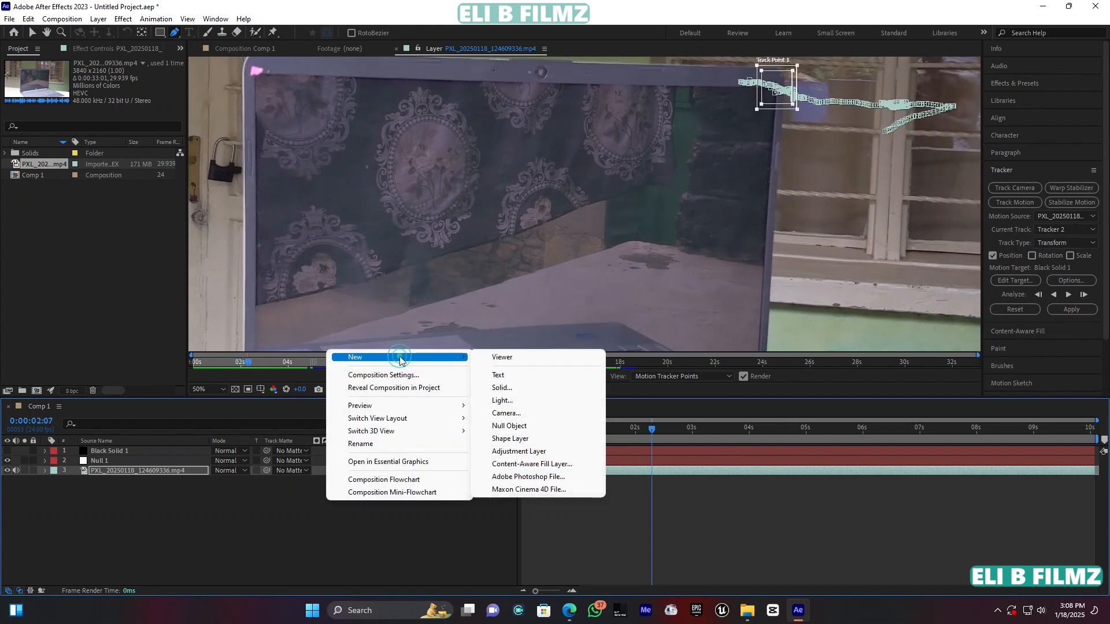
click(516, 426)
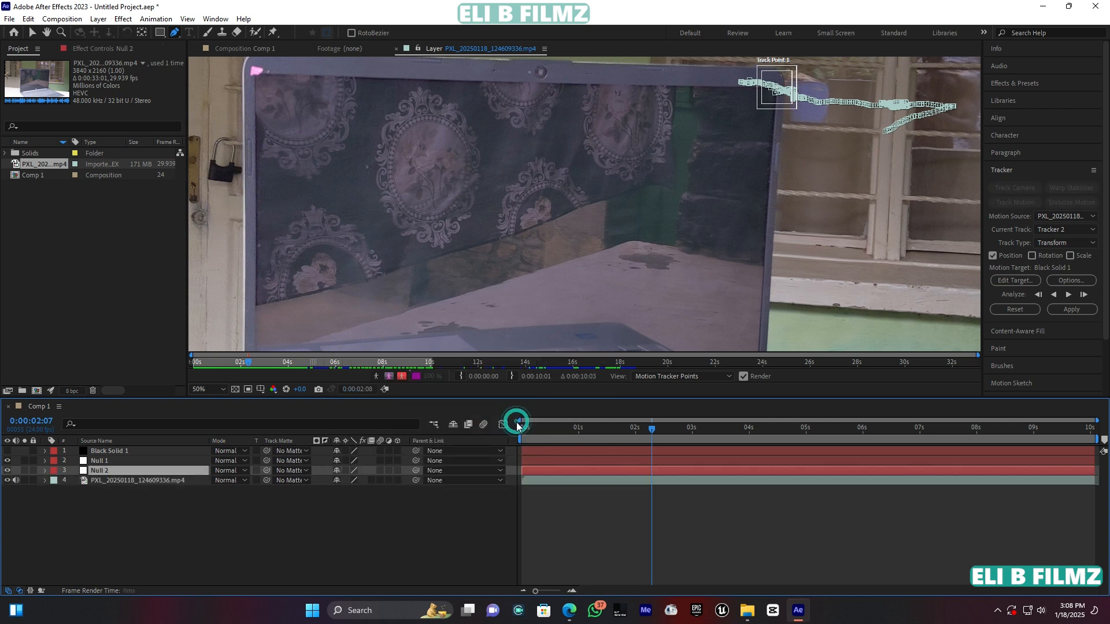
Set the tracker's motion target to Null 2 and apply the tracking data in X and Y.
click(1005, 280)
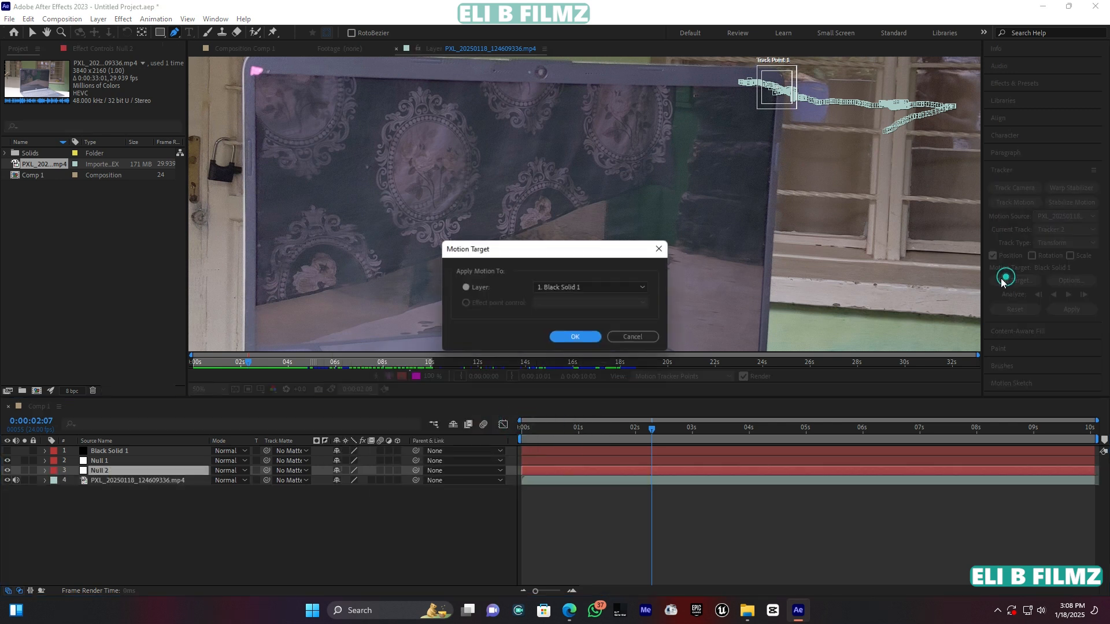
click(591, 289)
click(575, 337)
click(1062, 307)
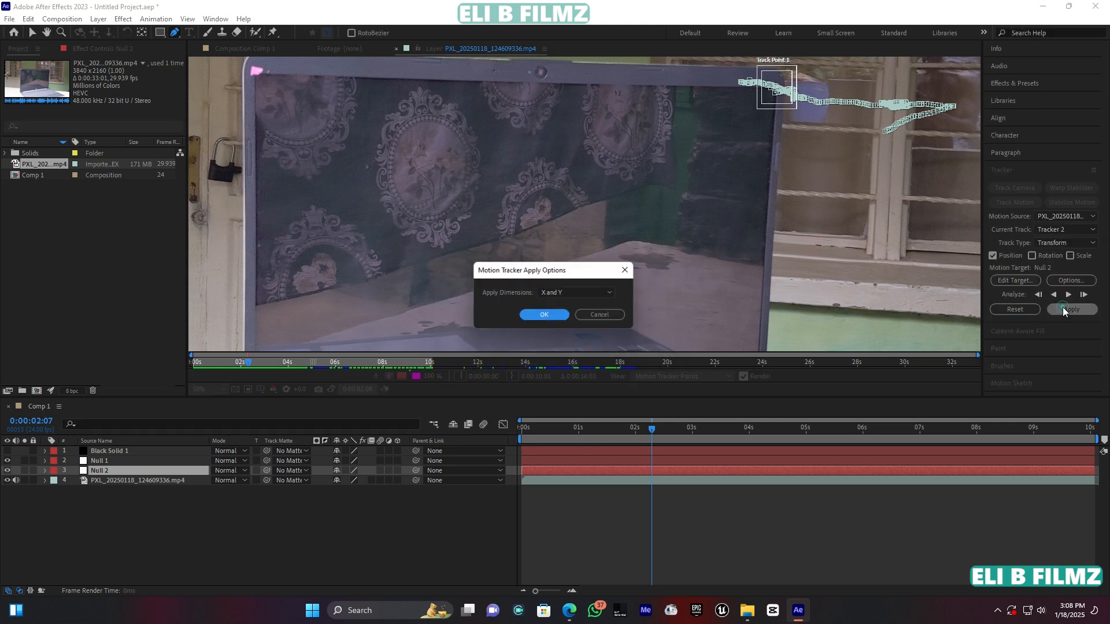
click(544, 314)
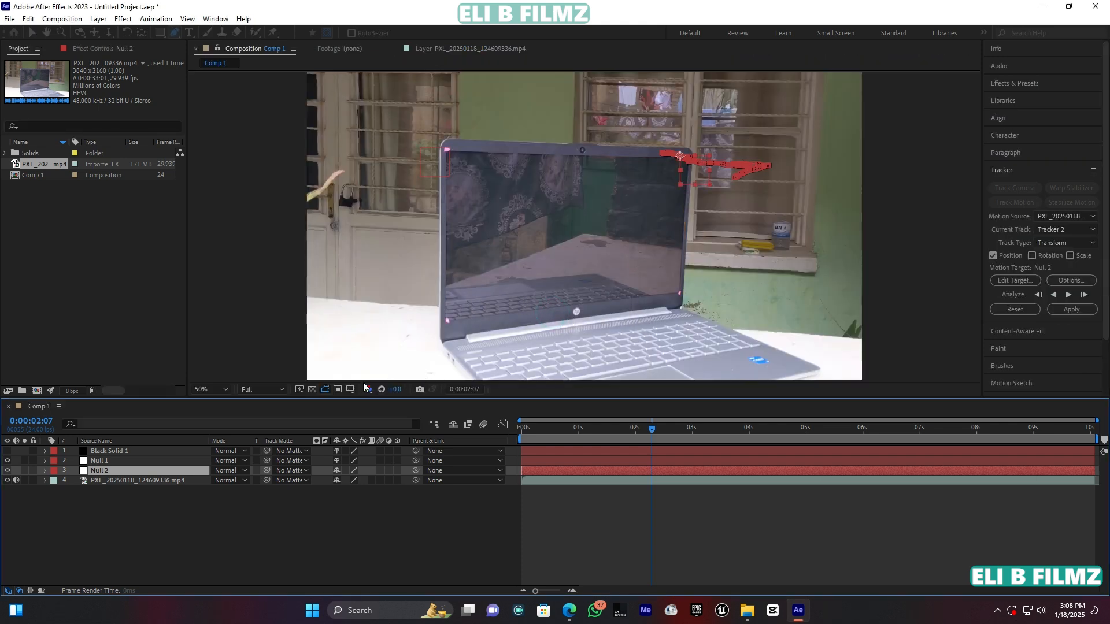
Start another motion track of the footage from the first frame, with the track point on the laptop screen's lower-left pink marker.
click(223, 389)
click(230, 197)
click(274, 526)
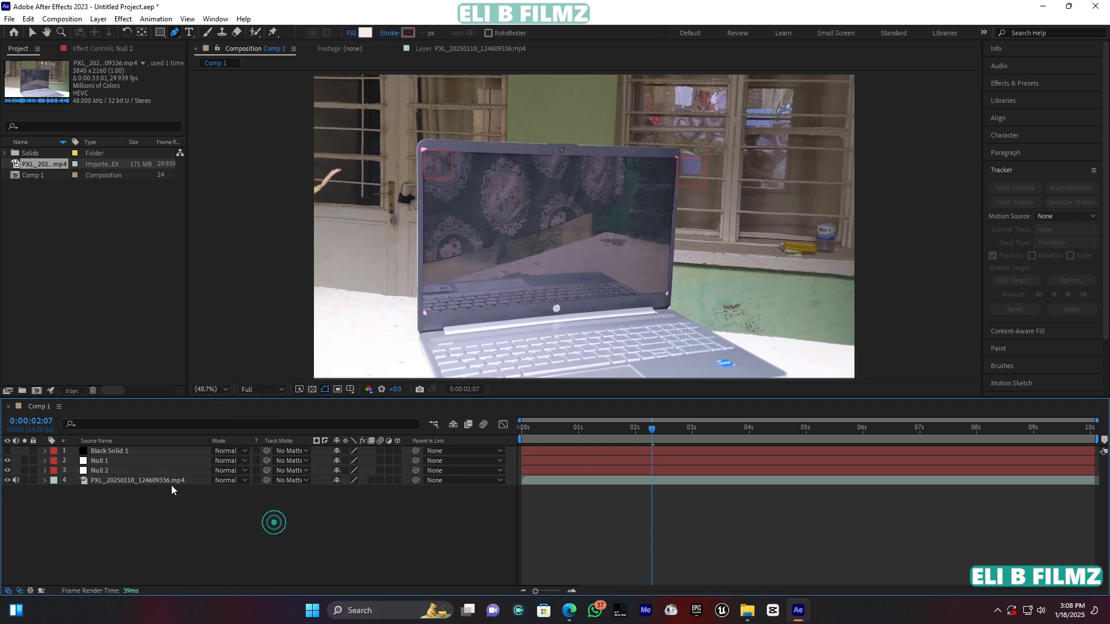
click(169, 481)
drag(552, 428, 508, 430)
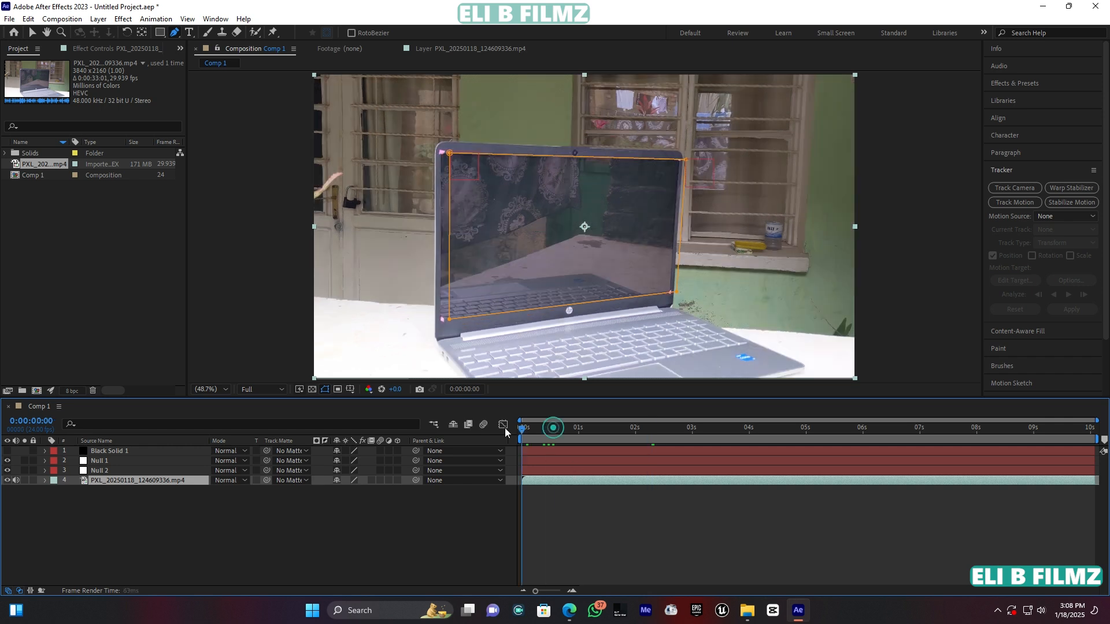
click(1015, 202)
scroll(550, 228, down, 2)
drag(586, 201, 444, 287)
Analyze the lower-left marker's position forward through the clip.
click(1068, 294)
scroll(438, 303, up, 4)
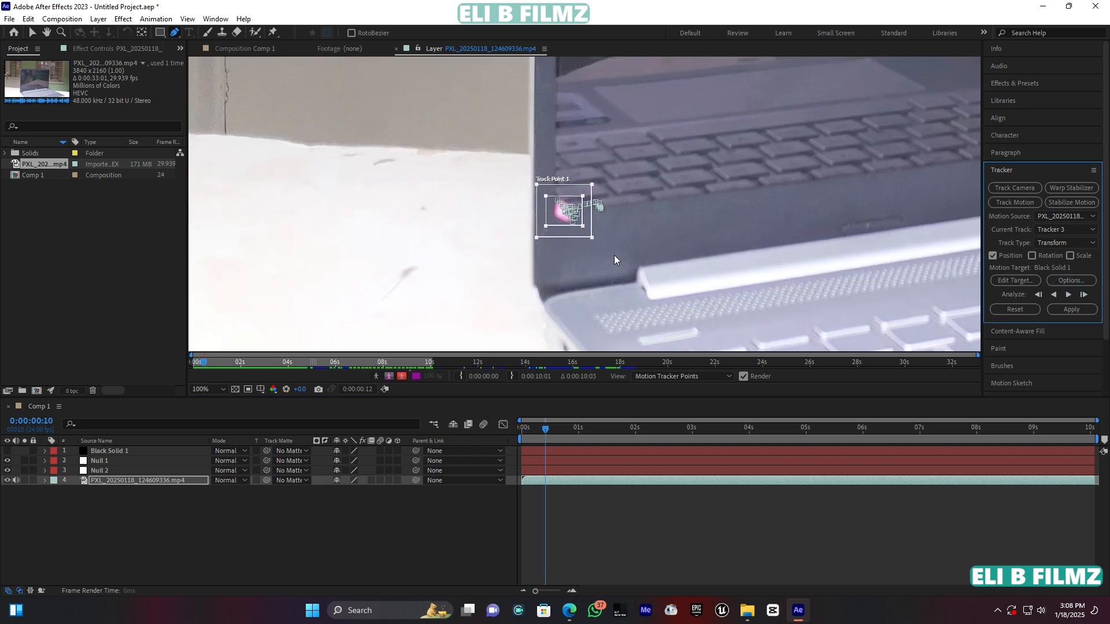
click(1068, 294)
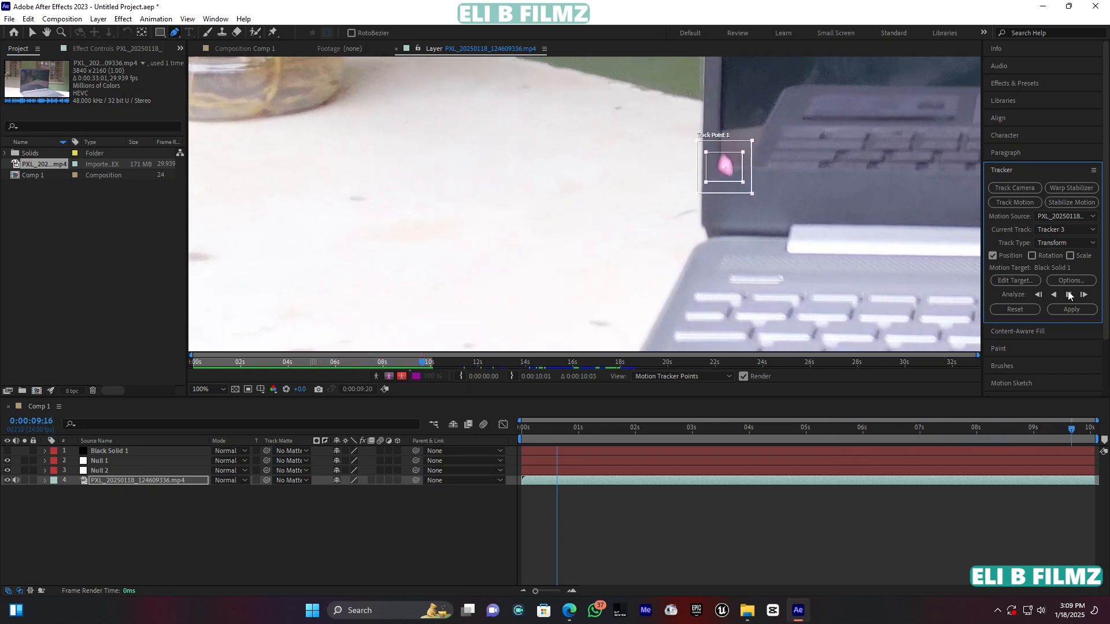
Add a third null object and apply the lower-left marker's tracking data to Null 3.
right_click(360, 546)
mouse_move(426, 403)
click(575, 471)
click(1015, 280)
click(575, 336)
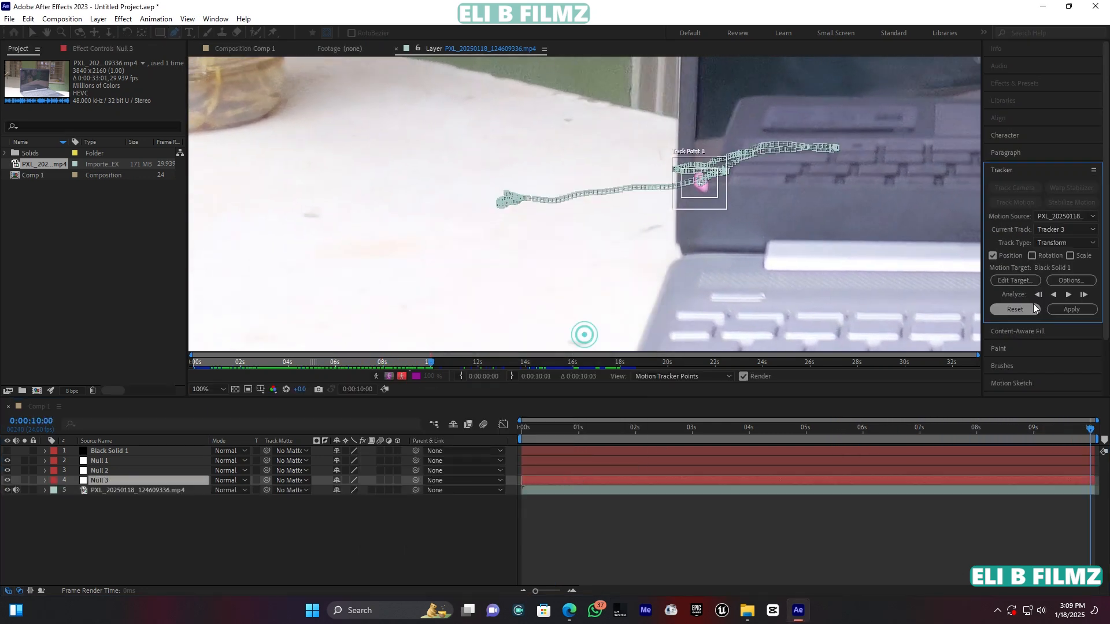
click(231, 540)
Start another motion track of the footage, enlarging the track point and placing it on the laptop screen's lower-right pink marker.
click(147, 490)
click(1010, 203)
drag(595, 217, 625, 237)
click(220, 389)
click(242, 197)
drag(455, 287, 673, 267)
Analyze the lower-right marker's position forward to the end of the clip.
click(1068, 295)
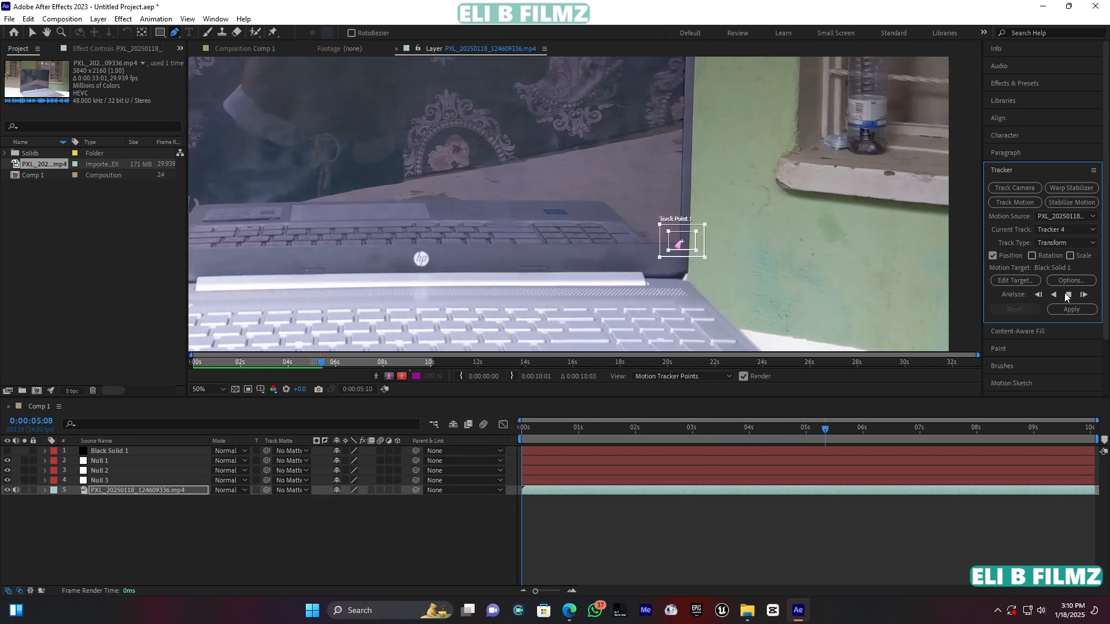
click(1068, 295)
scroll(621, 231, up, 2)
scroll(621, 231, up, 1)
click(1068, 295)
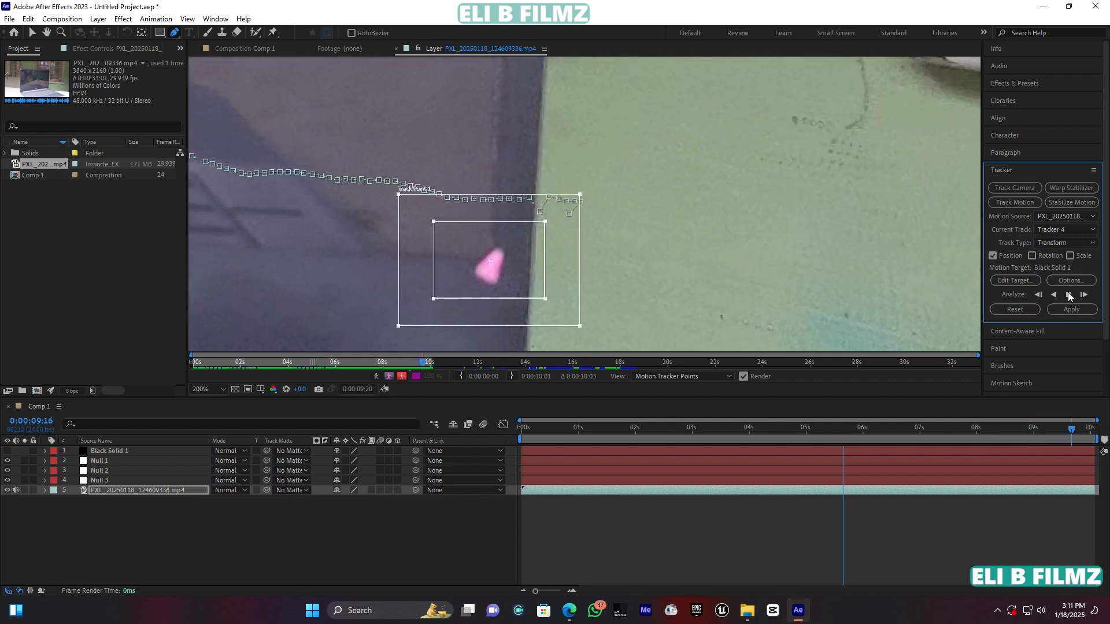
Add a fourth null object, apply the lower-right marker's tracking data to Null 4, and return to the composition's first frame.
right_click(322, 513)
click(491, 436)
click(1029, 279)
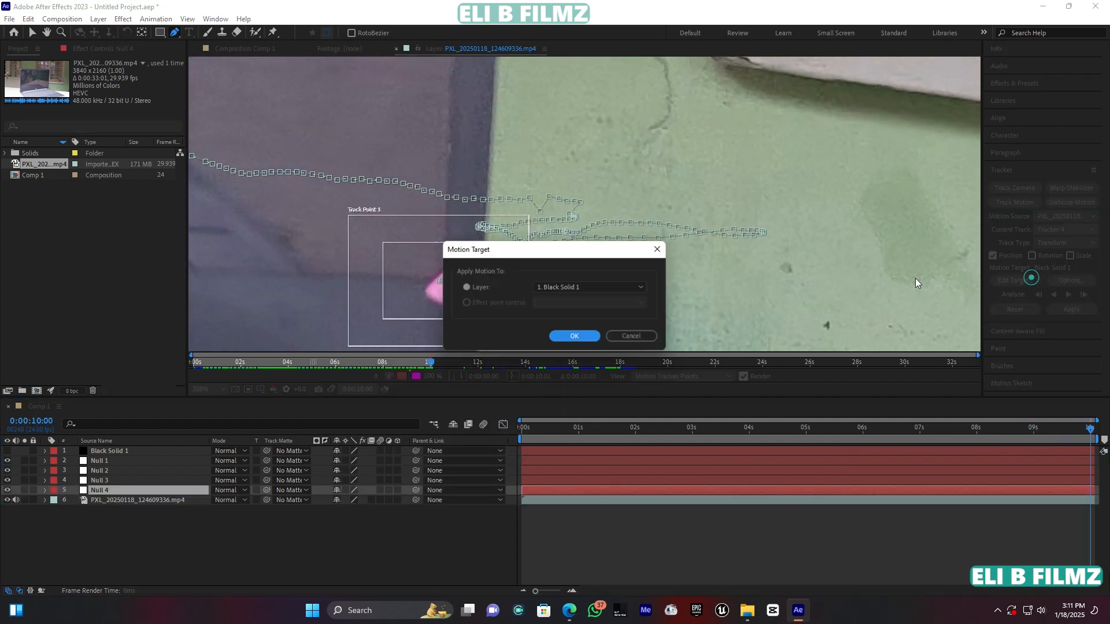
click(569, 285)
click(569, 350)
click(579, 336)
click(1063, 311)
click(541, 313)
click(236, 192)
drag(553, 429, 488, 428)
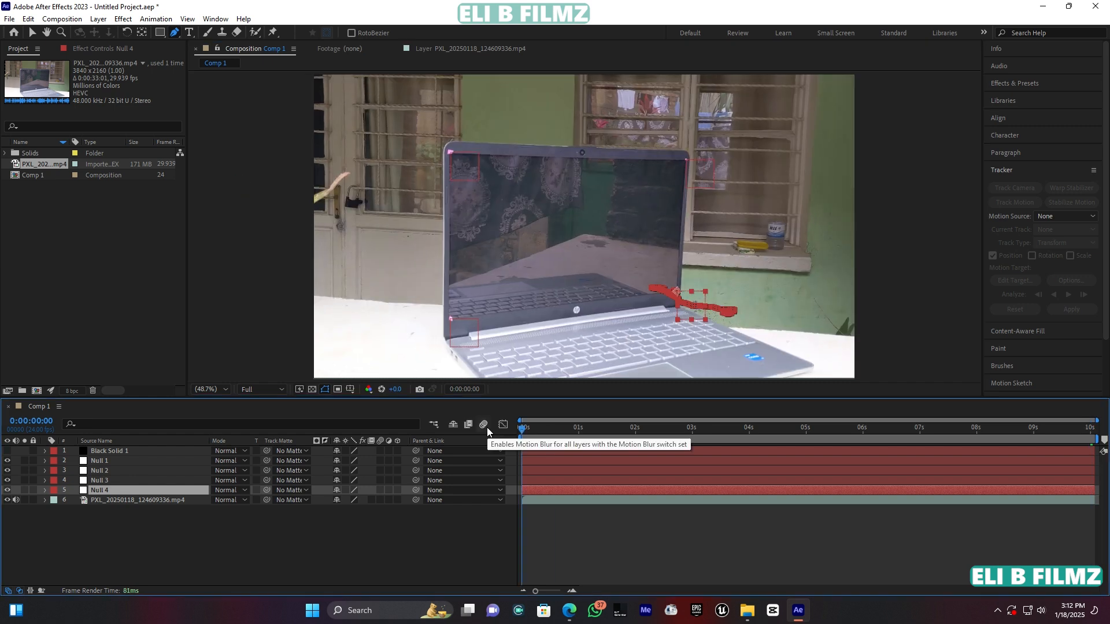
Turn on the visibility of the Black Solid 1 layer.
click(144, 501)
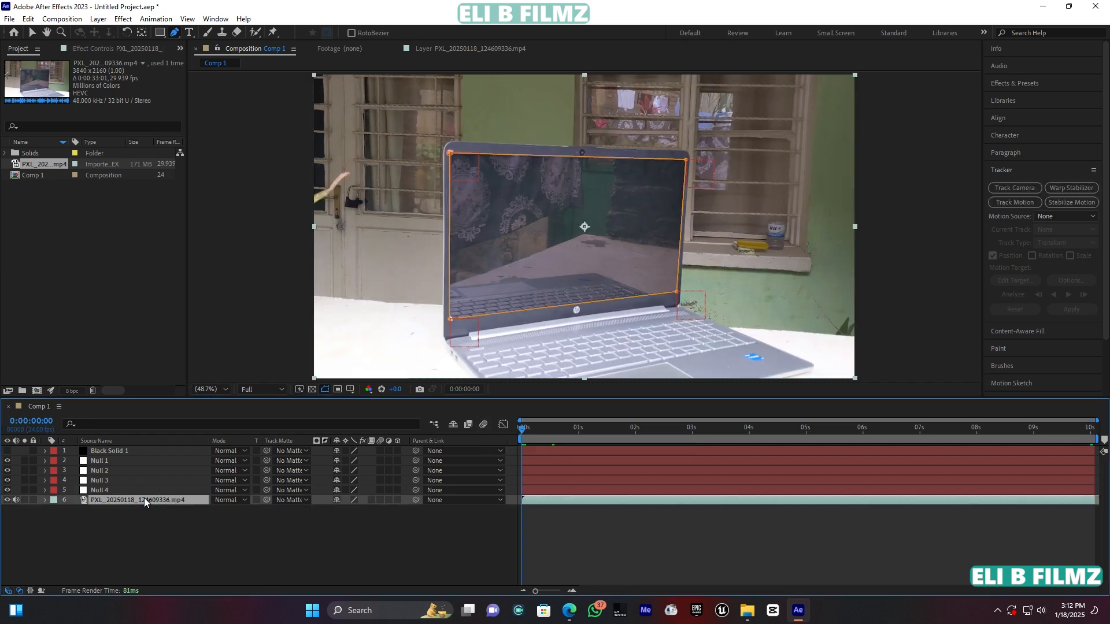
click(119, 450)
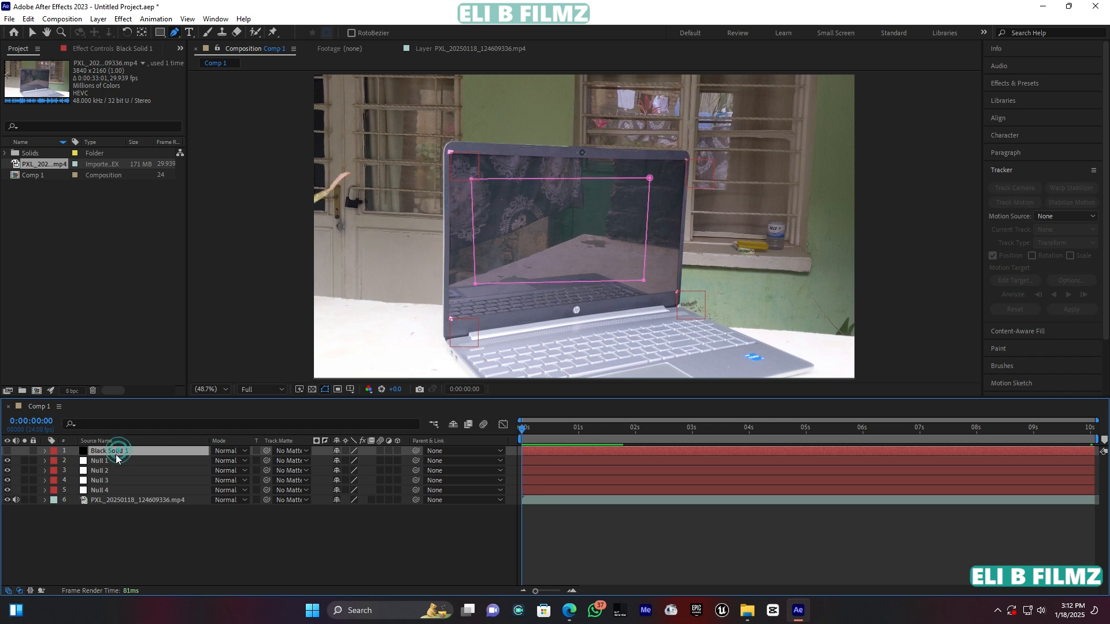
click(7, 451)
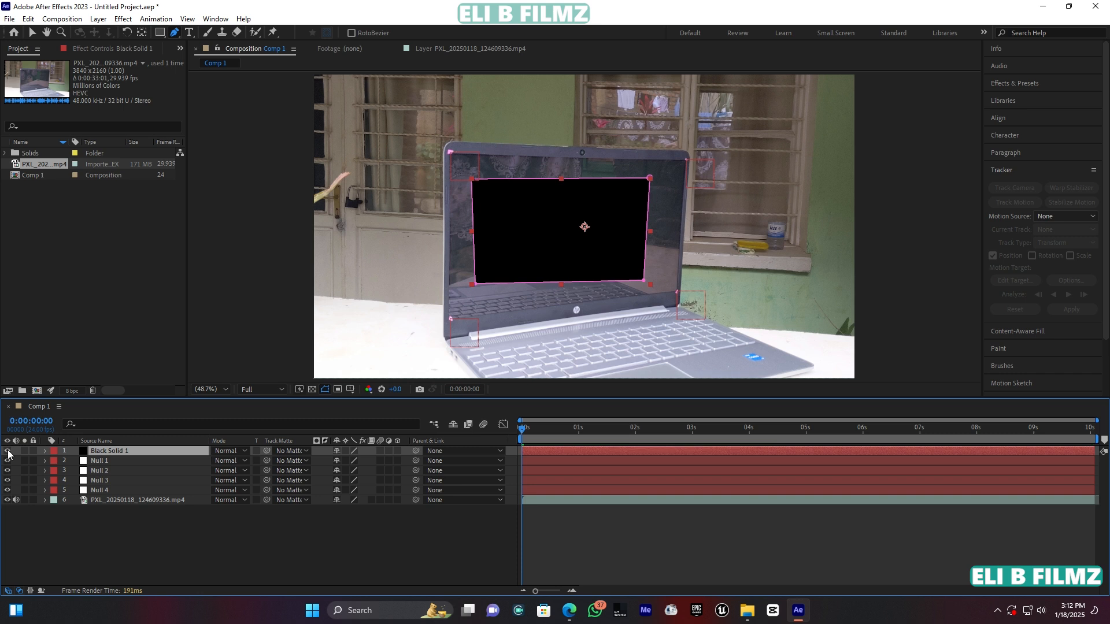
Select the Mask Path of the black solid's Mask 1 and open the Create Nulls From Paths script.
key(m)
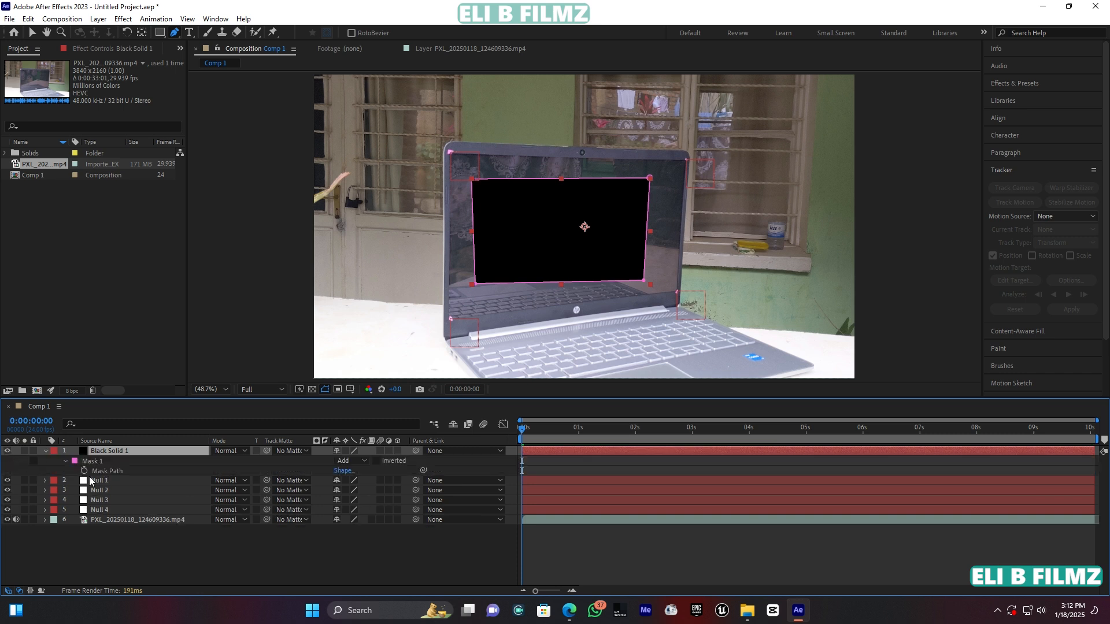
click(66, 461)
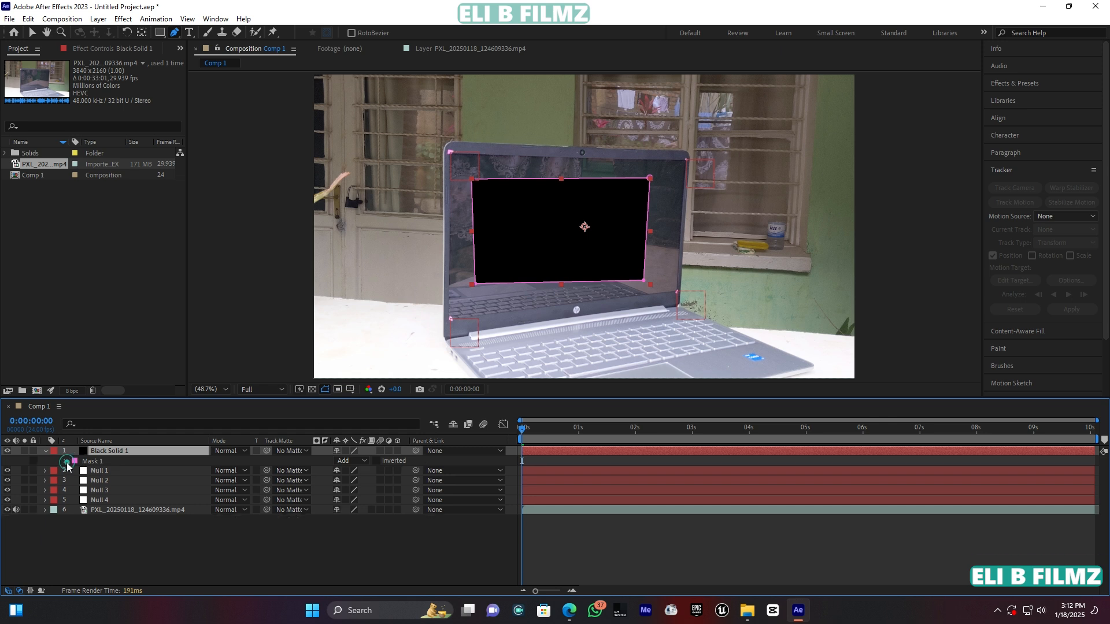
click(66, 461)
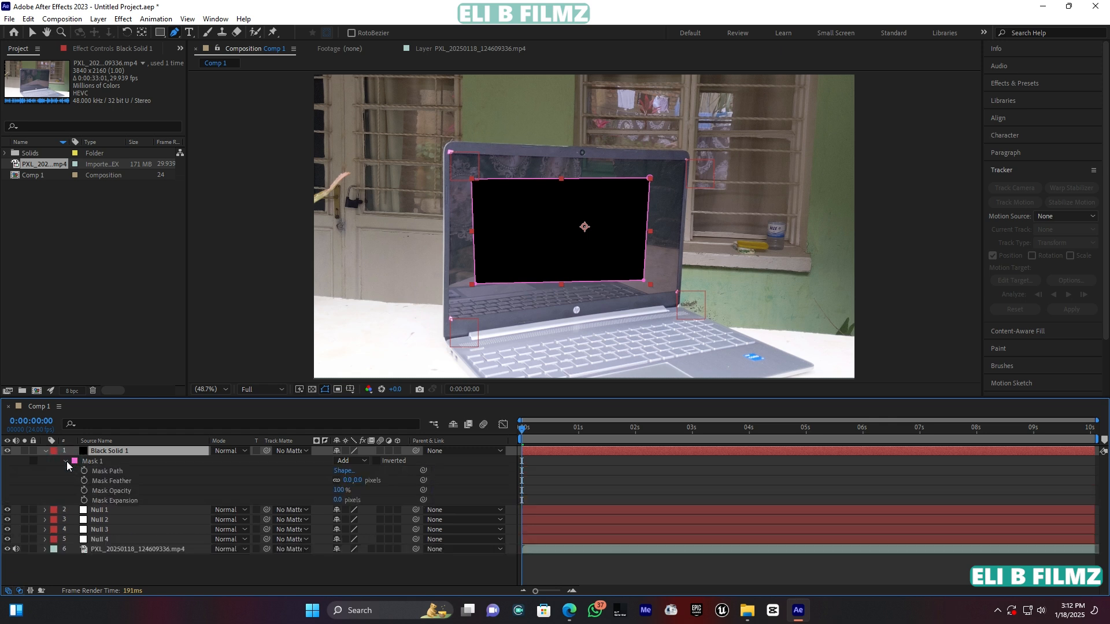
click(111, 472)
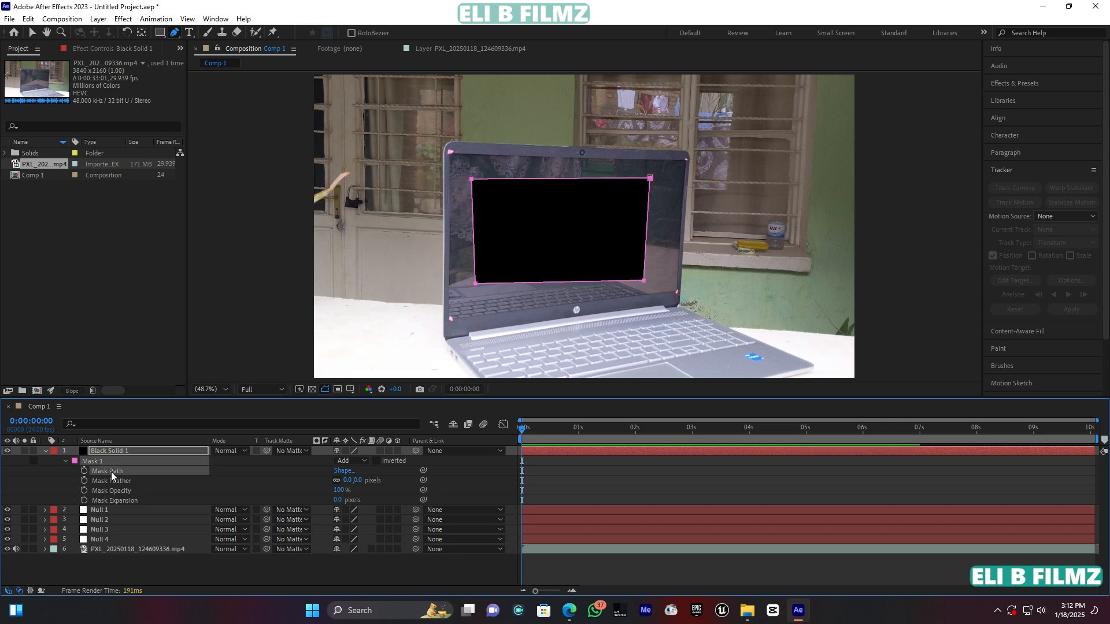
click(210, 19)
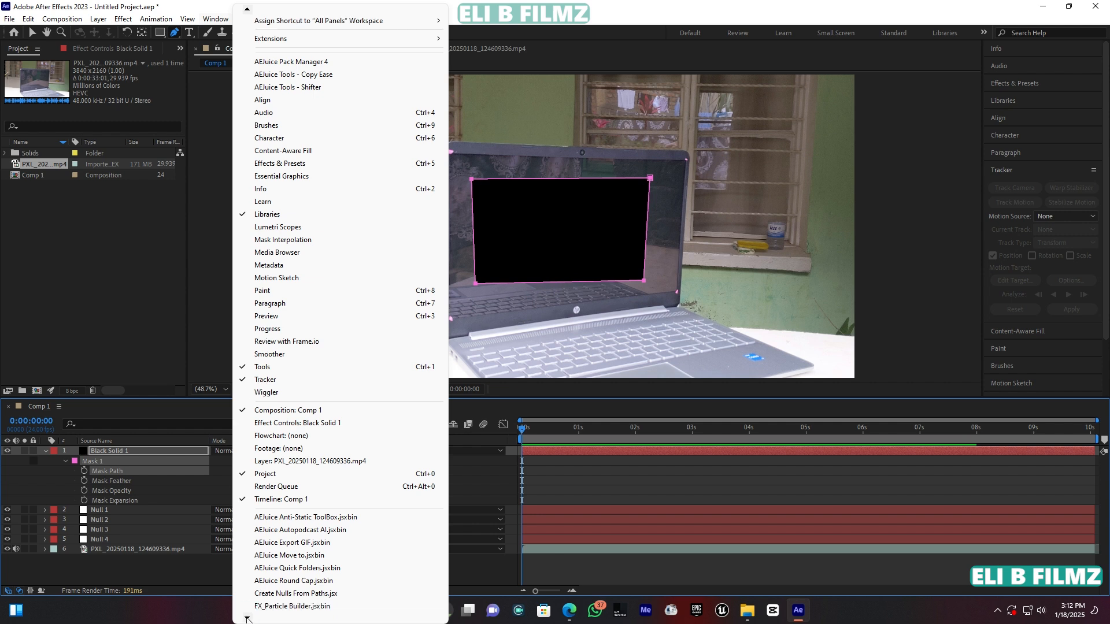
mouse_move(247, 618)
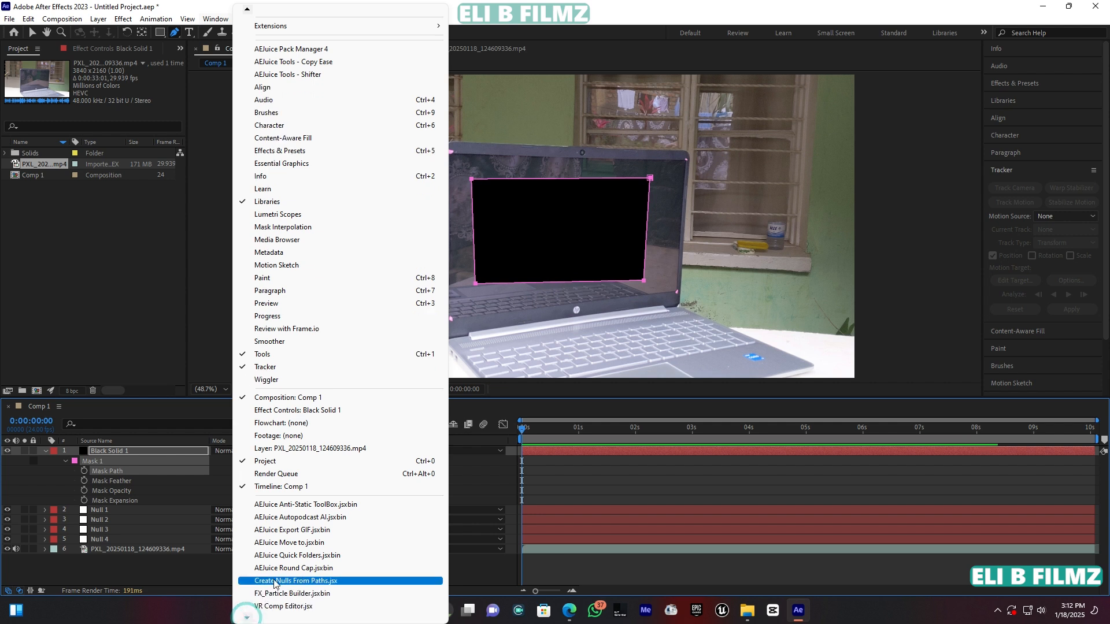
click(294, 582)
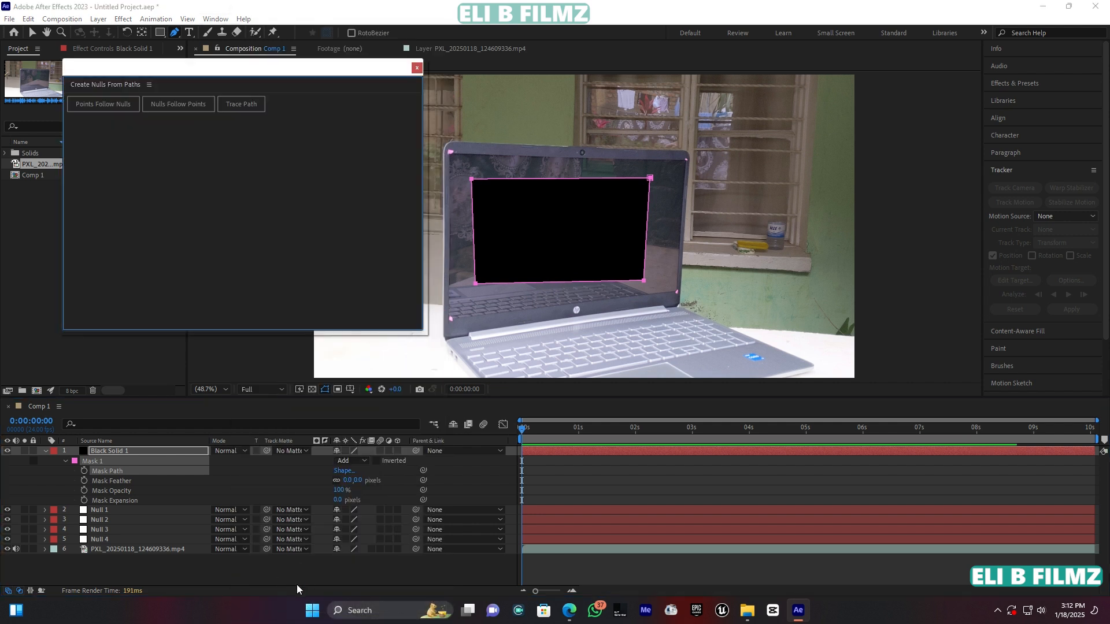
Create nulls that the Mask 1 points follow, close the Create Nulls From Paths script, and collapse the Black Solid 1 layer's properties.
click(107, 102)
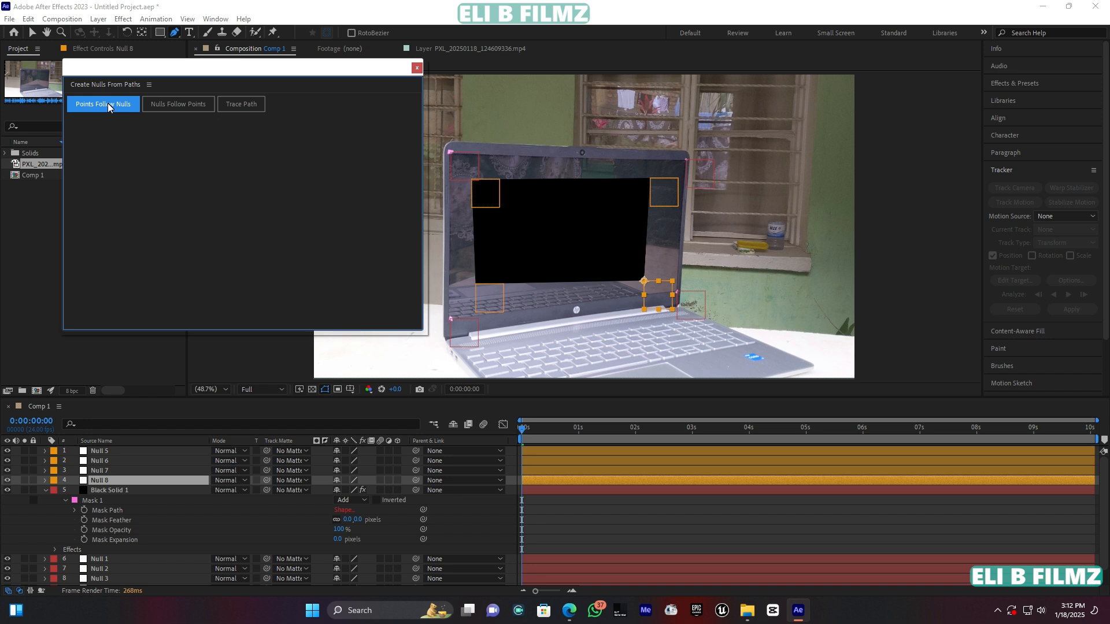
click(416, 67)
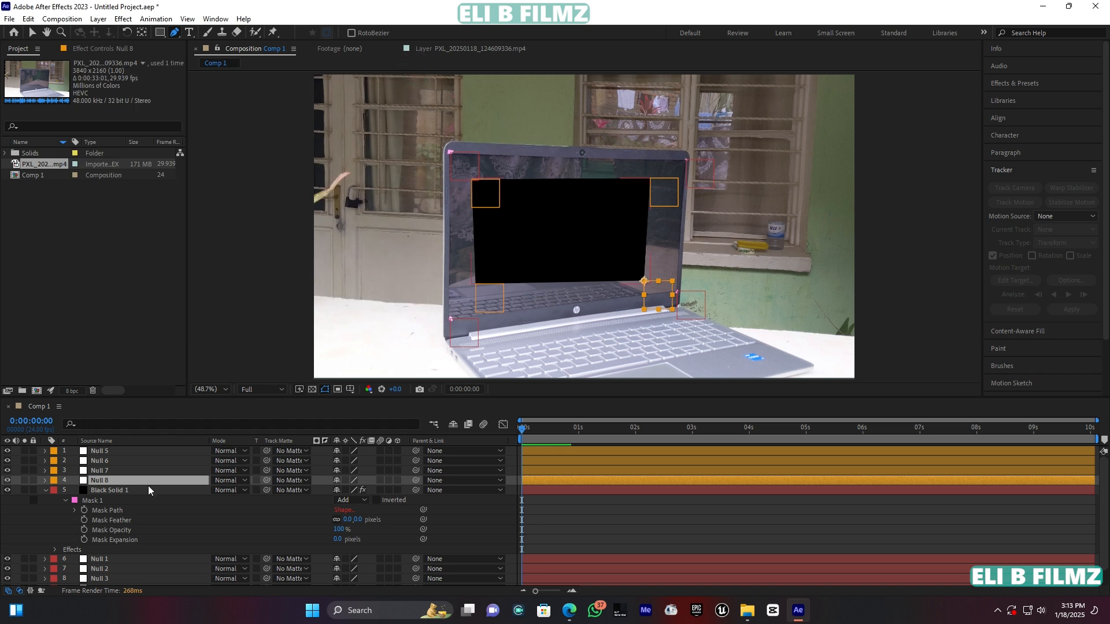
click(45, 490)
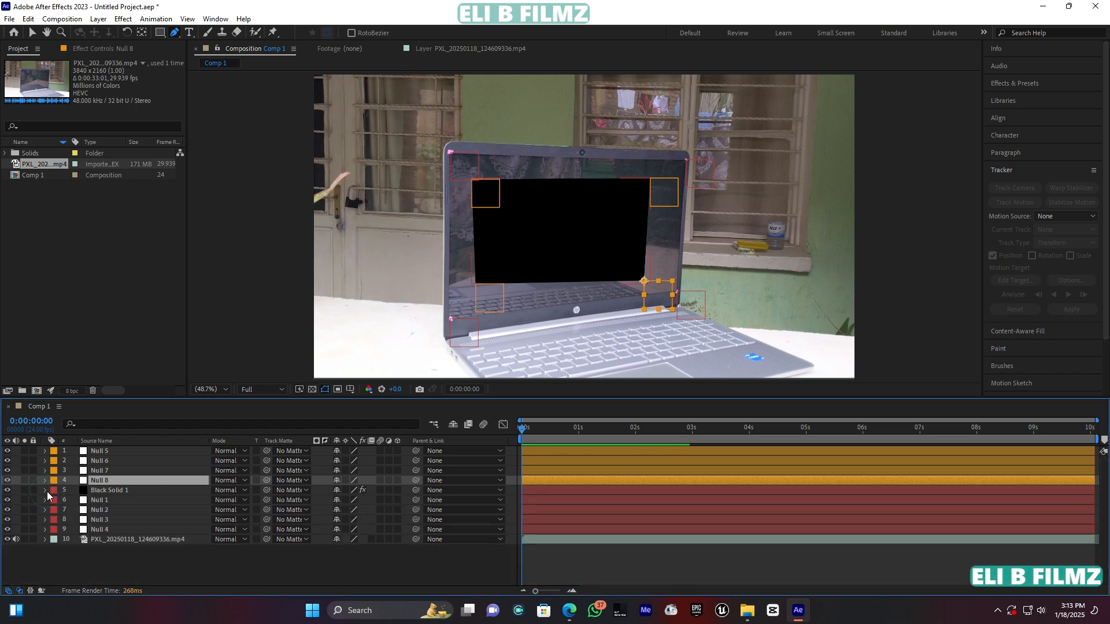
Parent Null 6, at the mask's upper-left point, to the tracked Null 1.
click(119, 529)
click(119, 529)
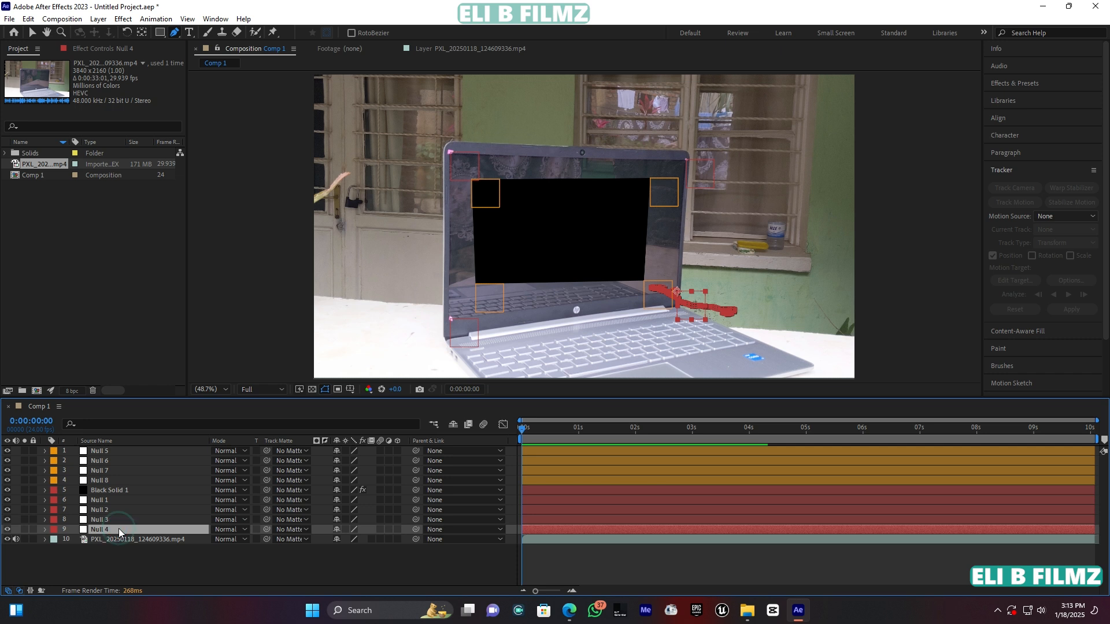
click(116, 500)
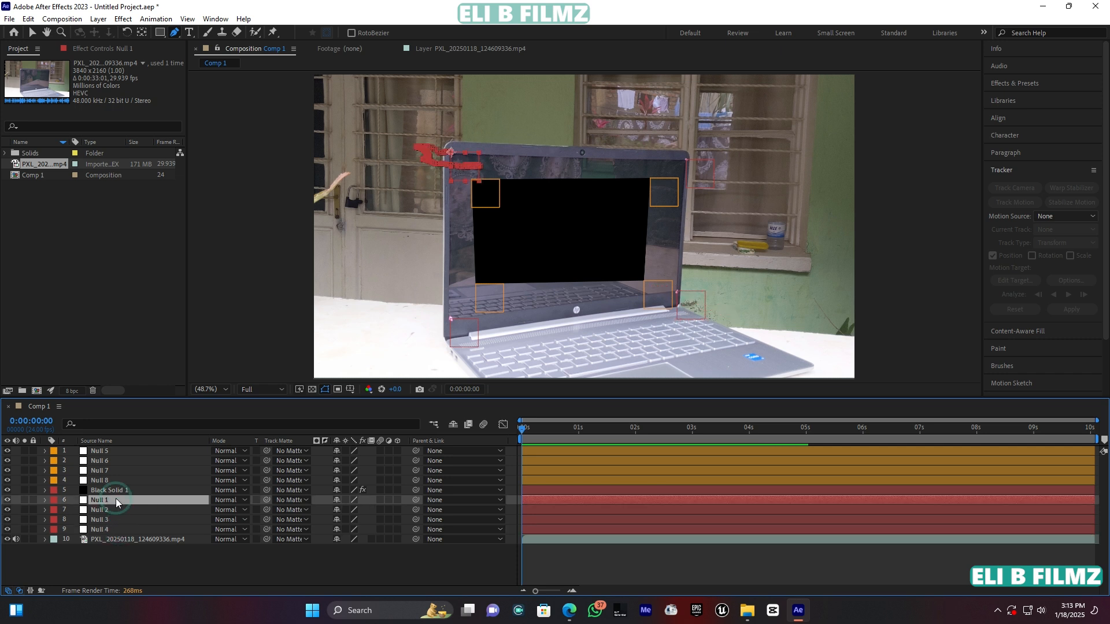
click(106, 482)
click(106, 450)
click(107, 460)
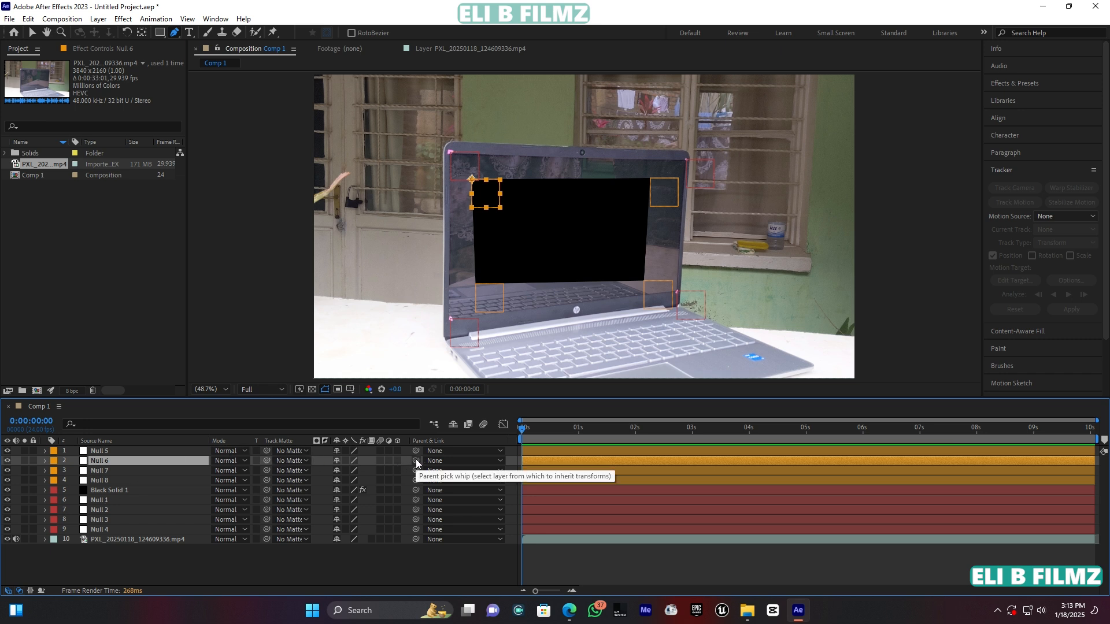
drag(415, 460, 111, 499)
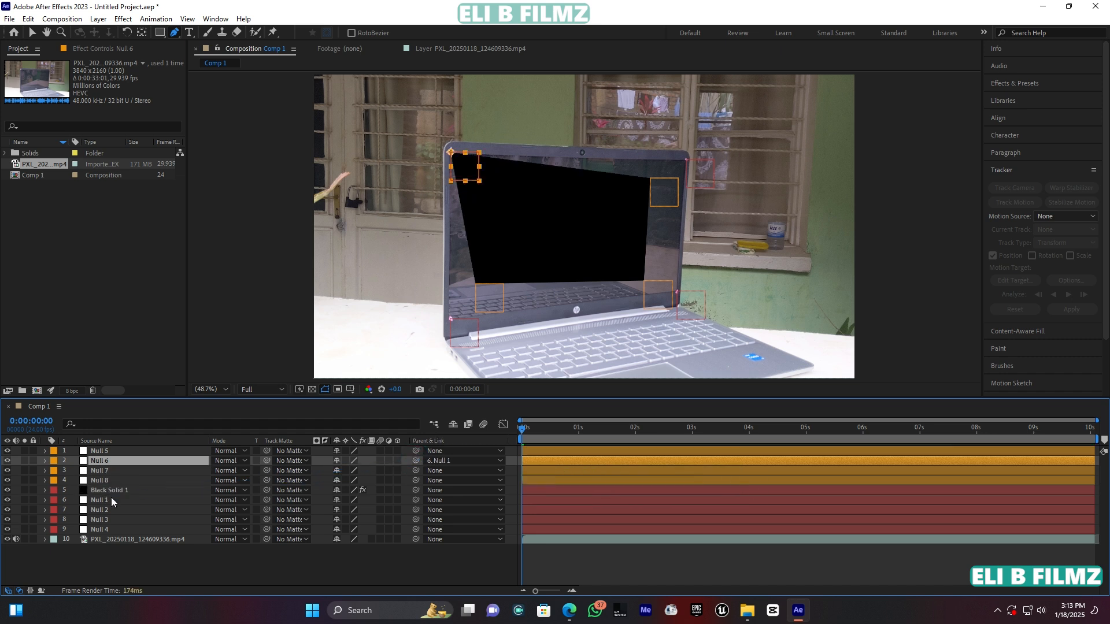
Parent Null 5, at the mask's upper-right point, to the tracked Null 2.
click(110, 471)
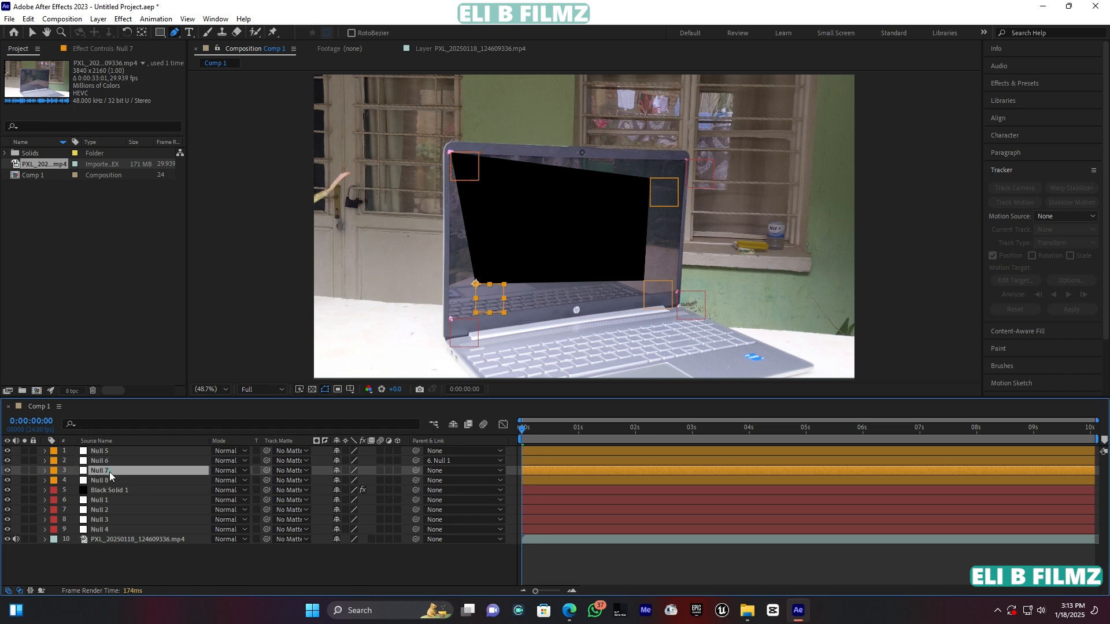
click(110, 450)
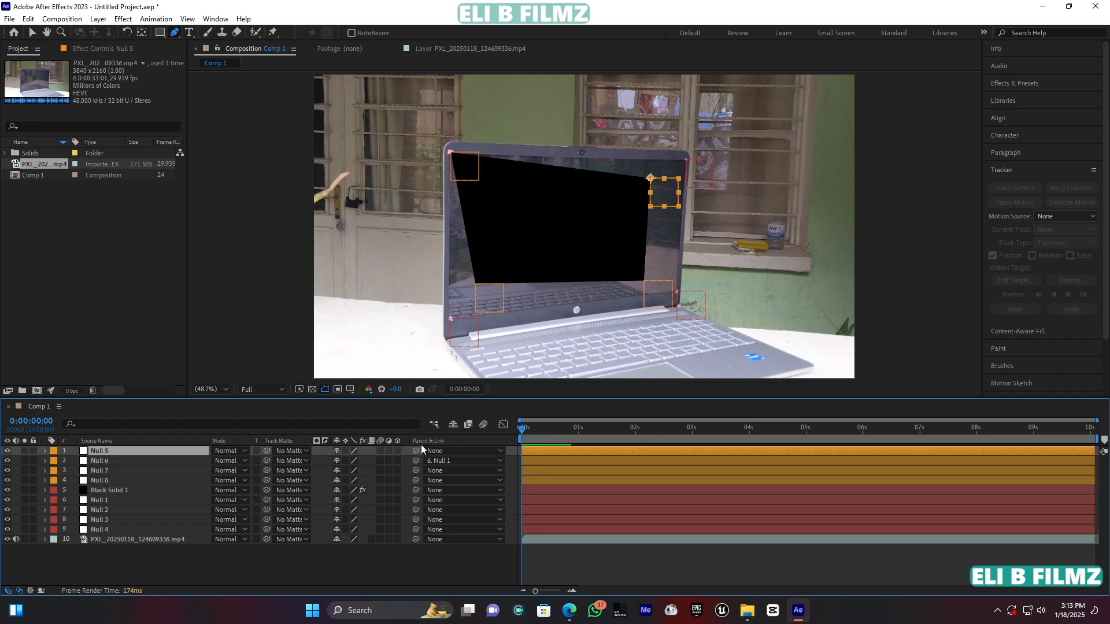
drag(418, 448, 113, 510)
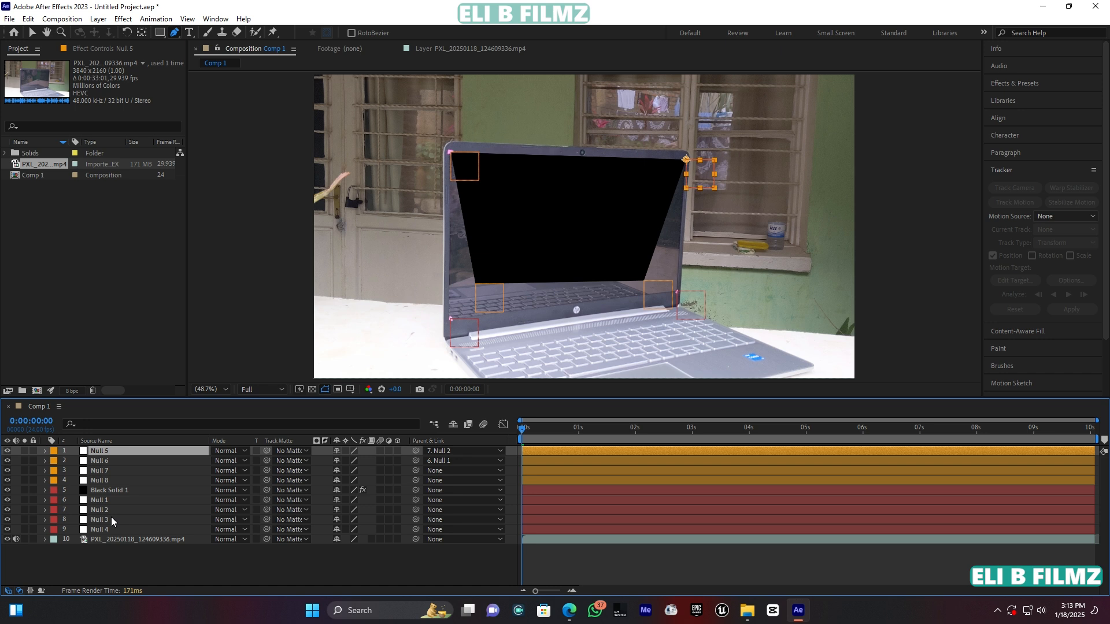
Parent Null 7, at the mask's lower-left point, to the tracked Null 3.
click(110, 461)
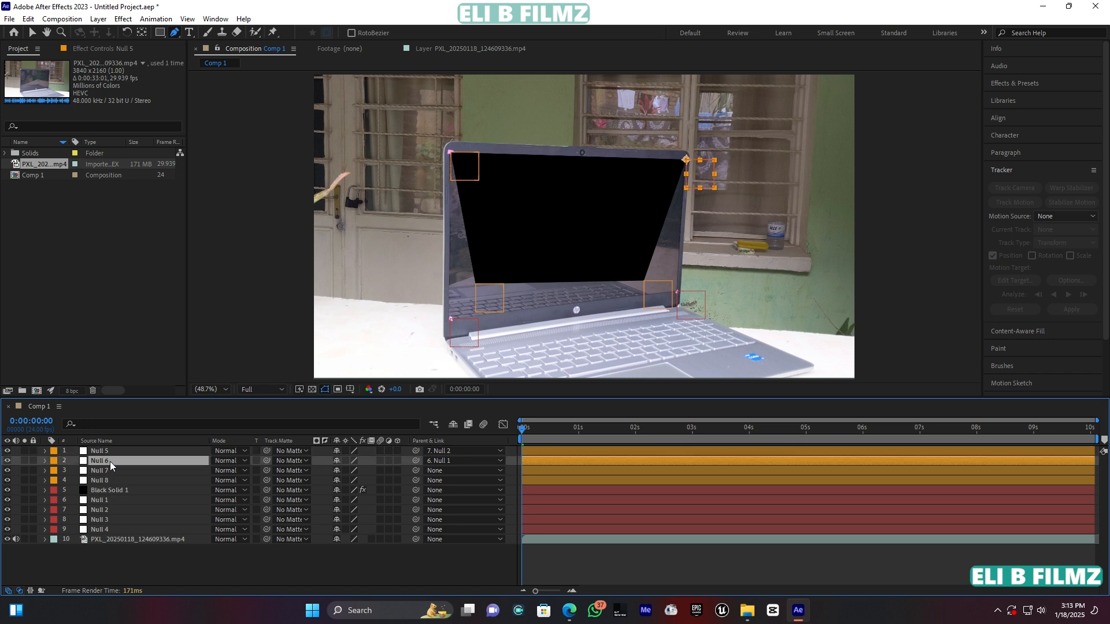
click(109, 472)
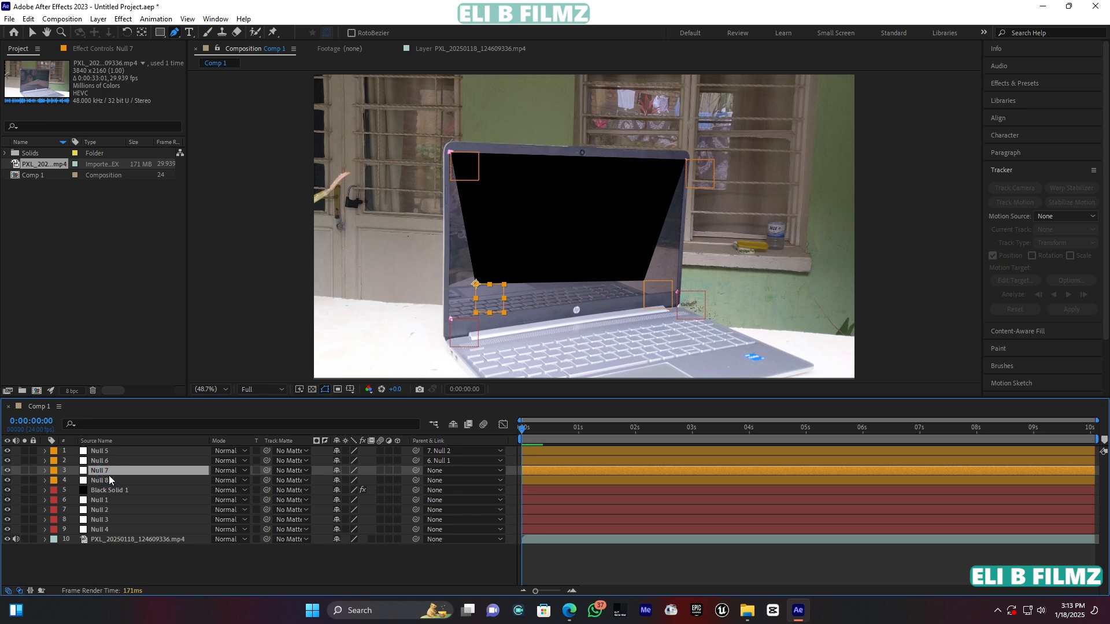
drag(414, 470, 123, 522)
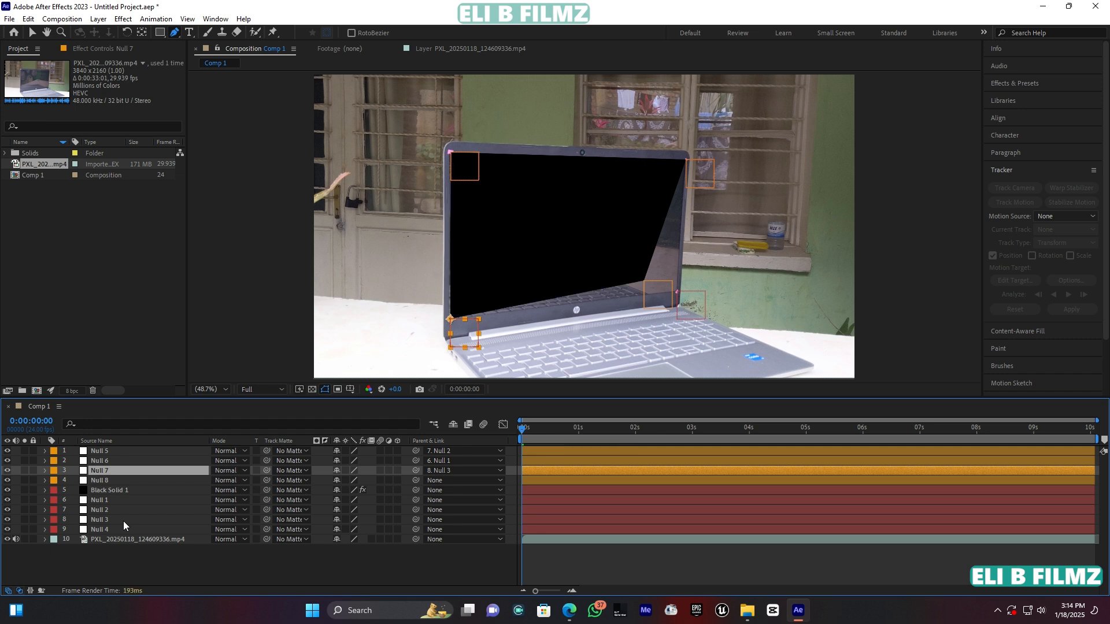
Parent Null 8, at the mask's lower-right point, to the tracked Null 4 and clear the layer selection.
click(112, 479)
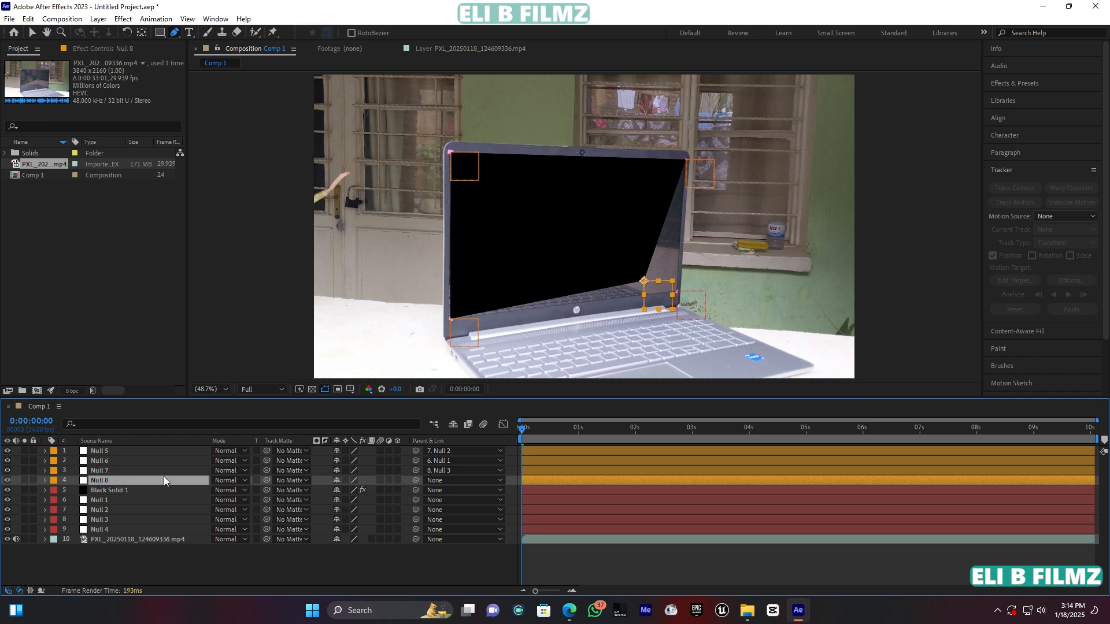
drag(415, 480, 122, 526)
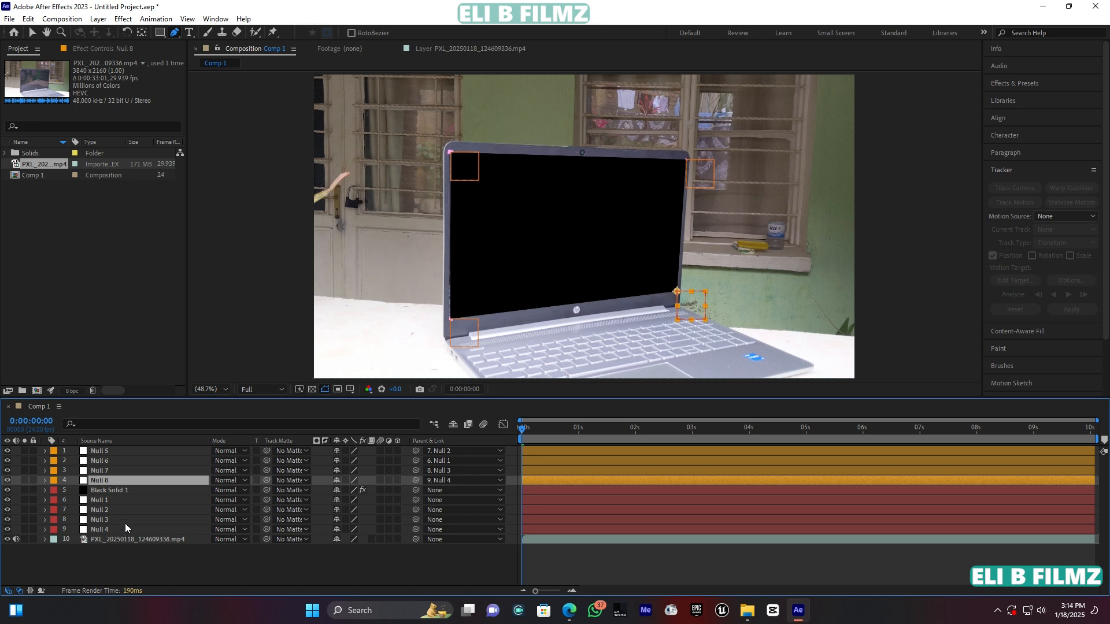
click(283, 563)
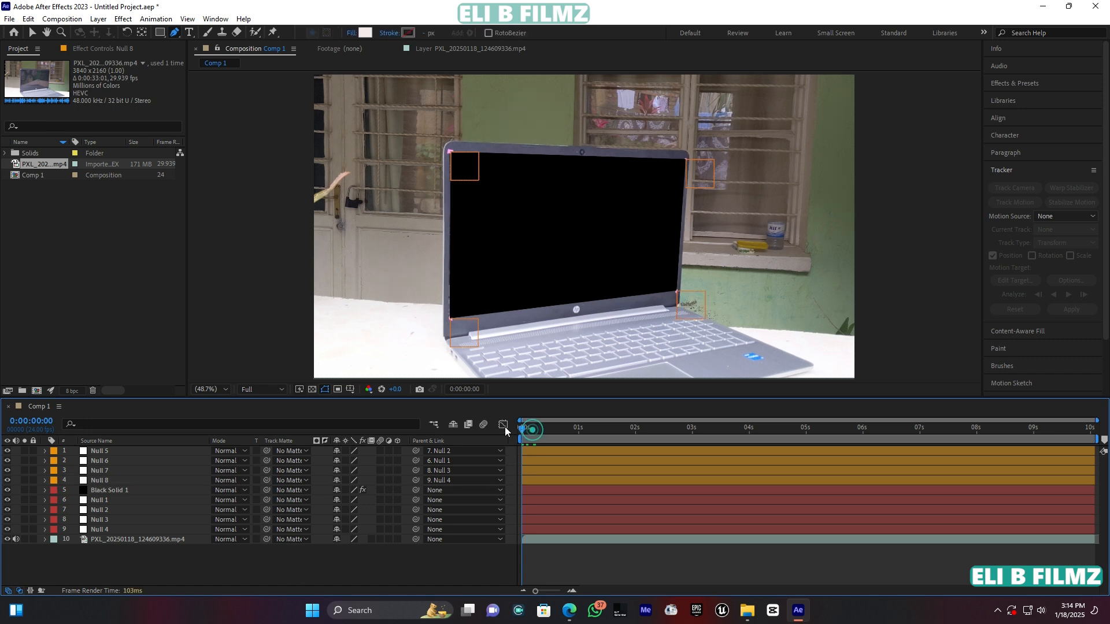
Play back the composition to check how the black solid follows the laptop screen.
key(space)
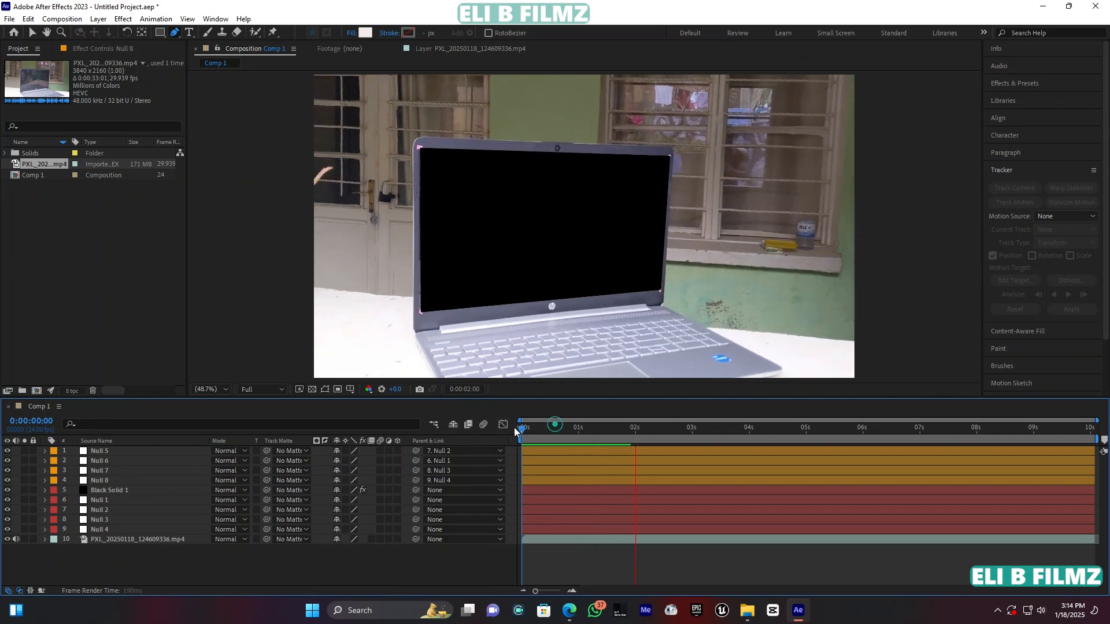
key(space)
click(379, 560)
Find the Saber effect and apply it to the Black Solid 1 layer.
click(1020, 83)
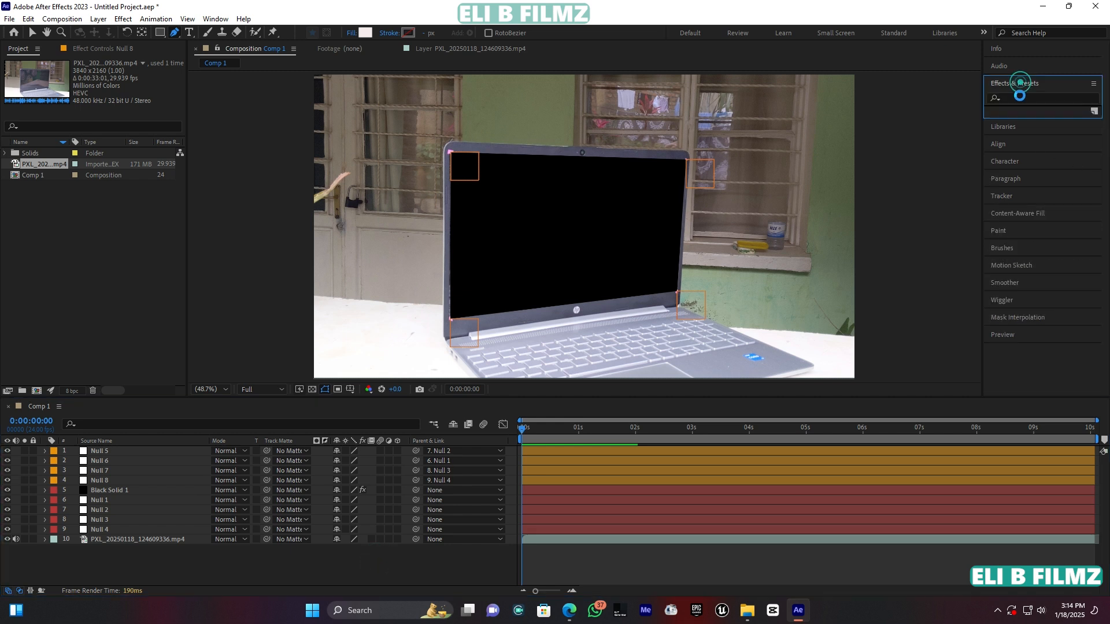
click(1019, 98)
text(sabe)
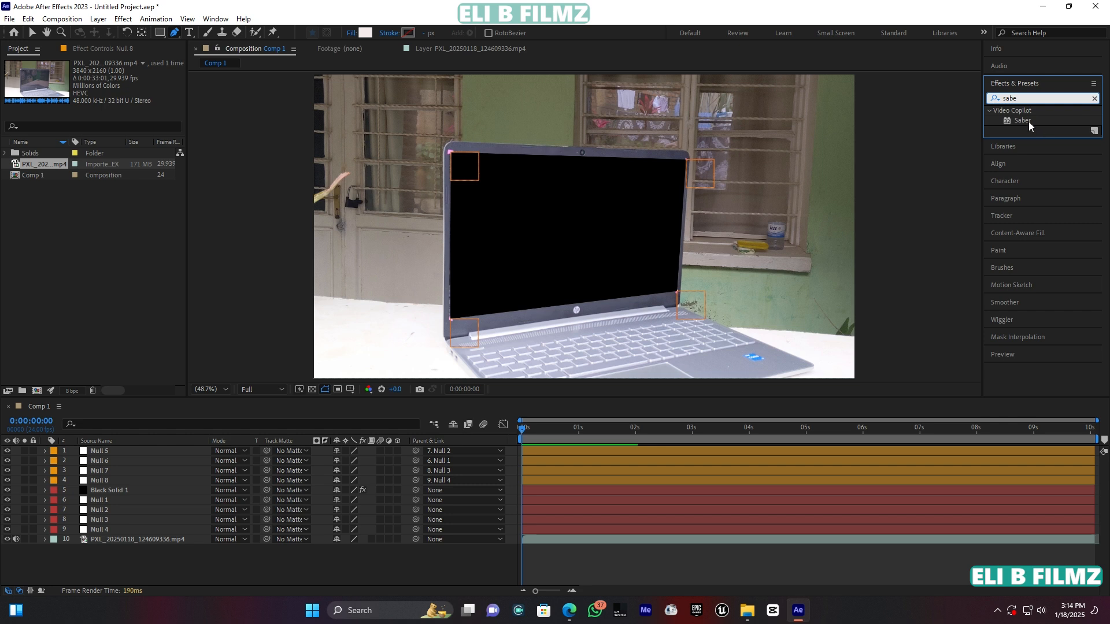
click(1028, 121)
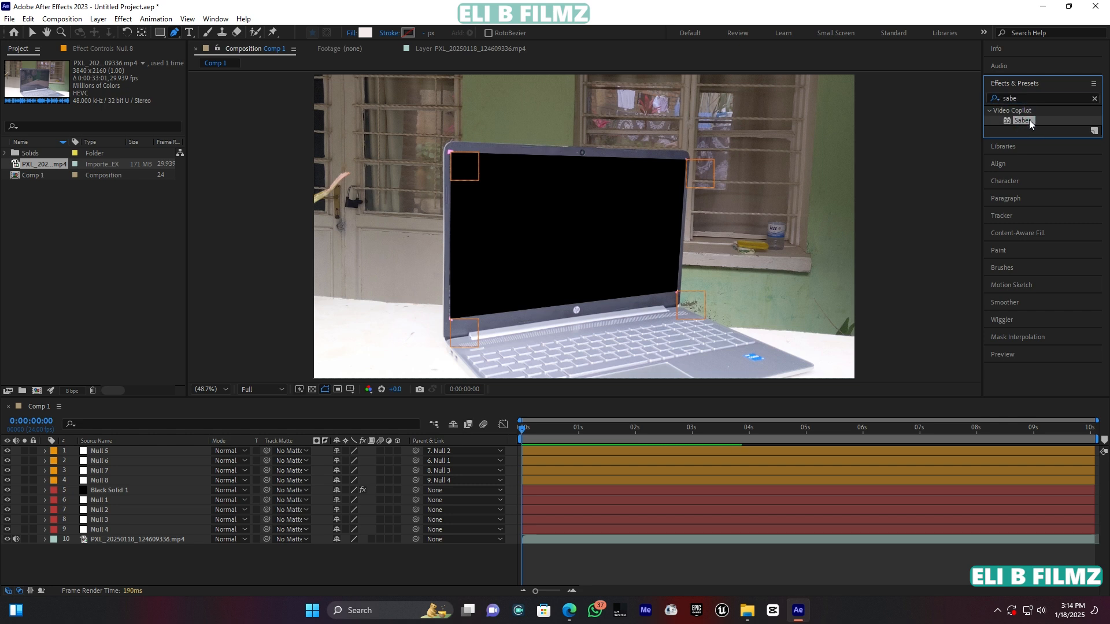
drag(1028, 119, 100, 493)
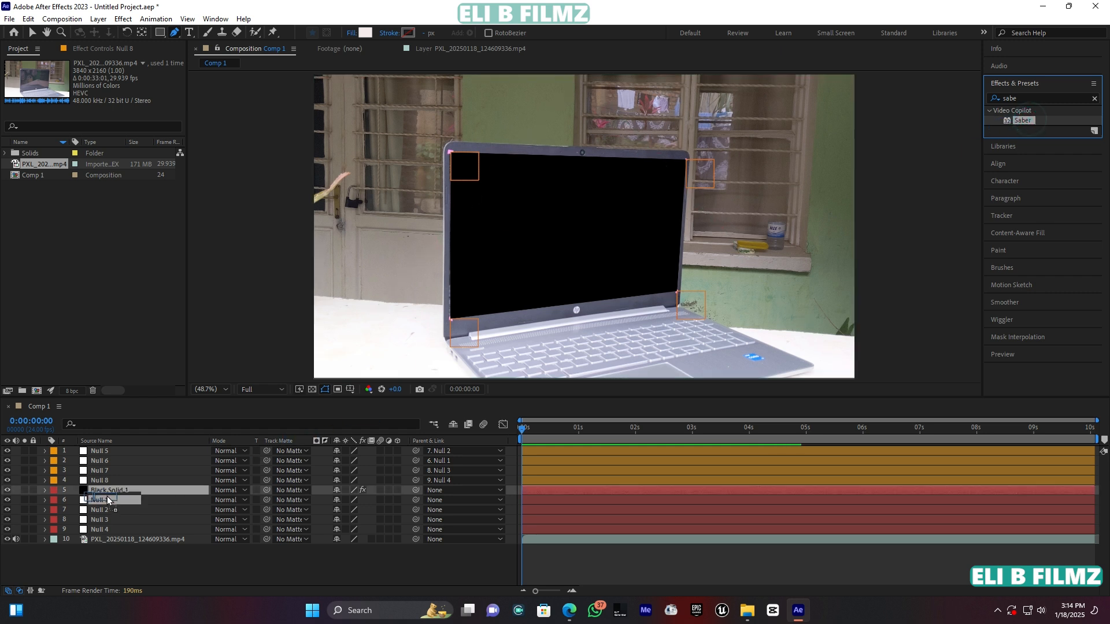
key(v)
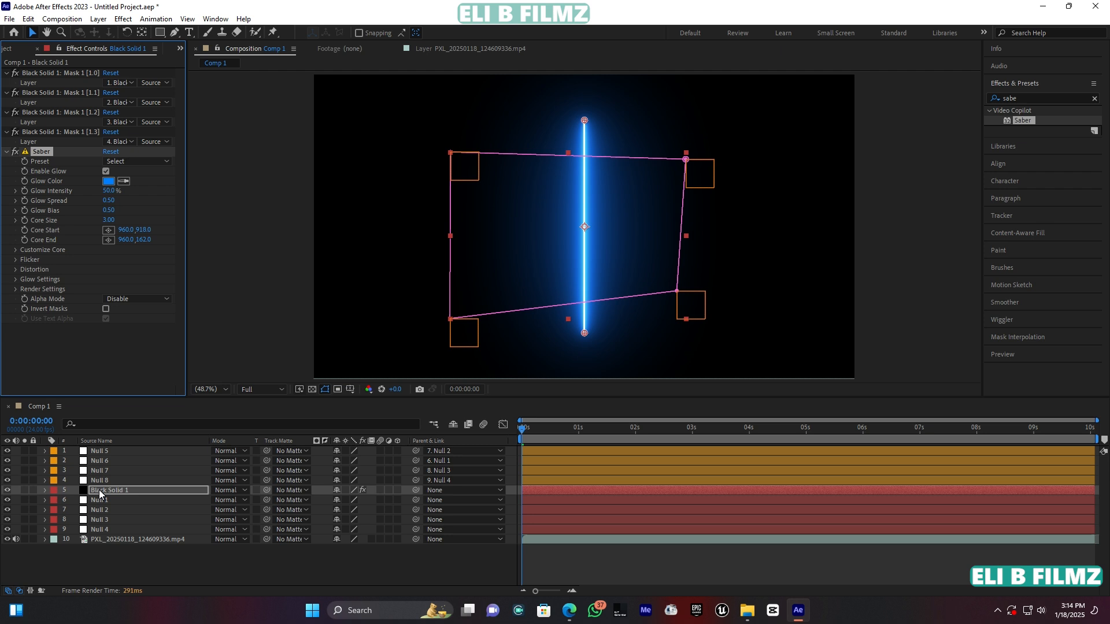
Set Saber's Core Type to Layer Masks and the Black Solid 1 layer's blending mode to Add.
click(16, 250)
click(140, 259)
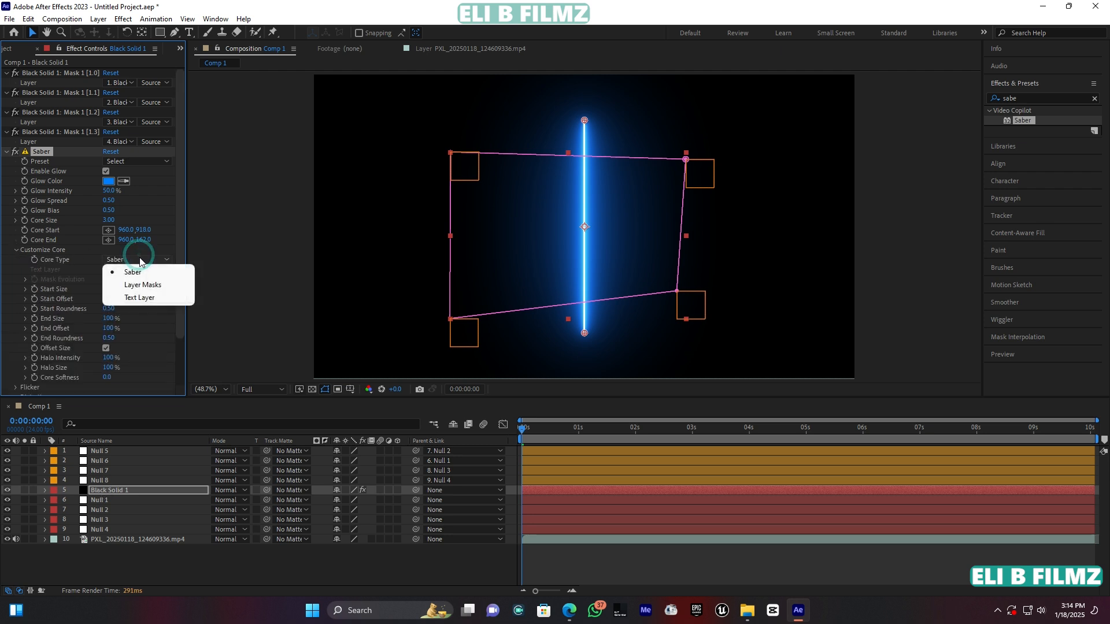
click(154, 286)
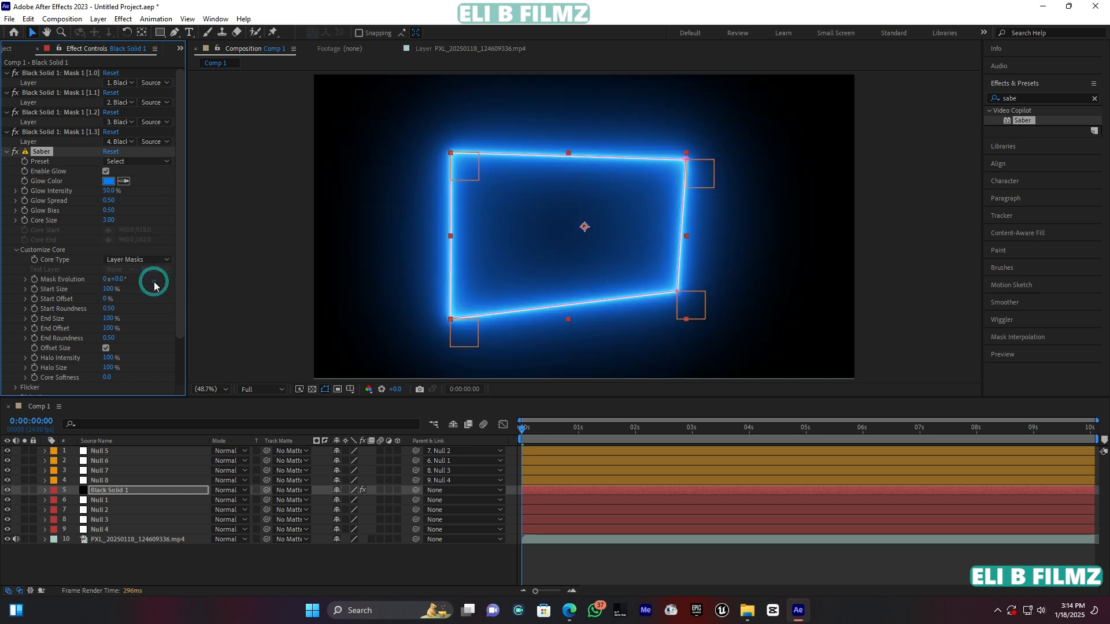
click(224, 490)
click(286, 208)
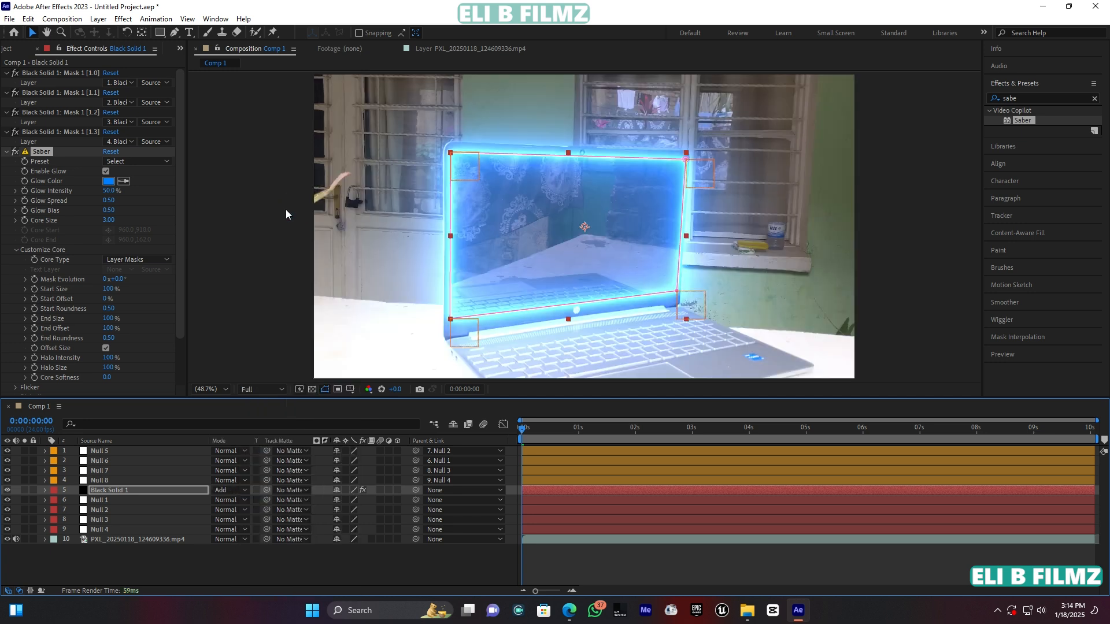
Reduce Saber's Glow Intensity to 20% and clear the layer selection.
click(107, 191)
drag(101, 191, 96, 192)
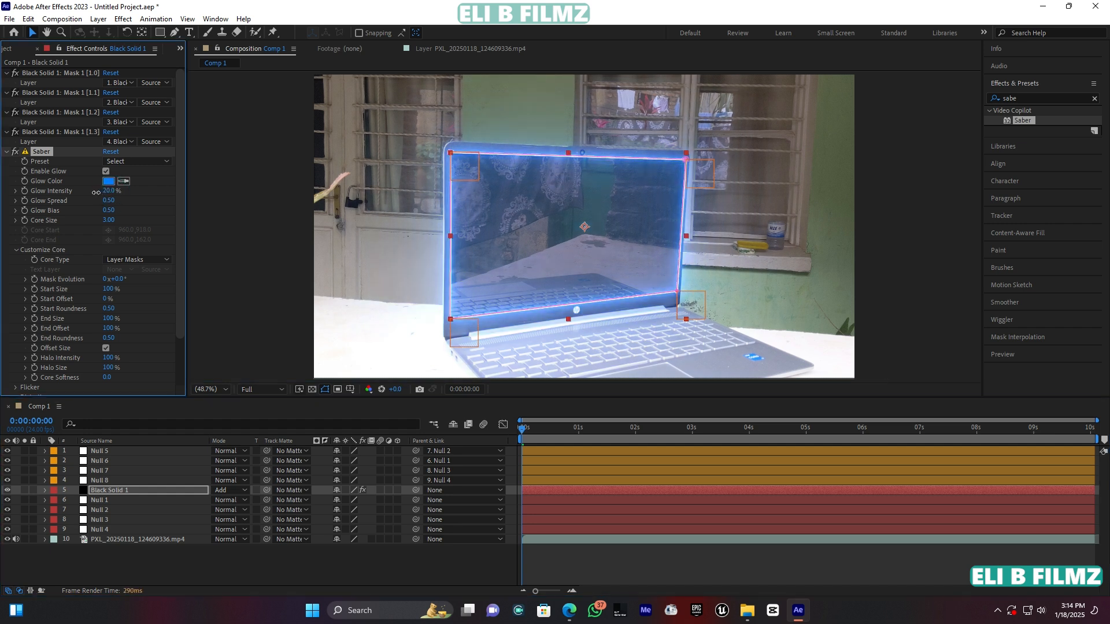
click(200, 558)
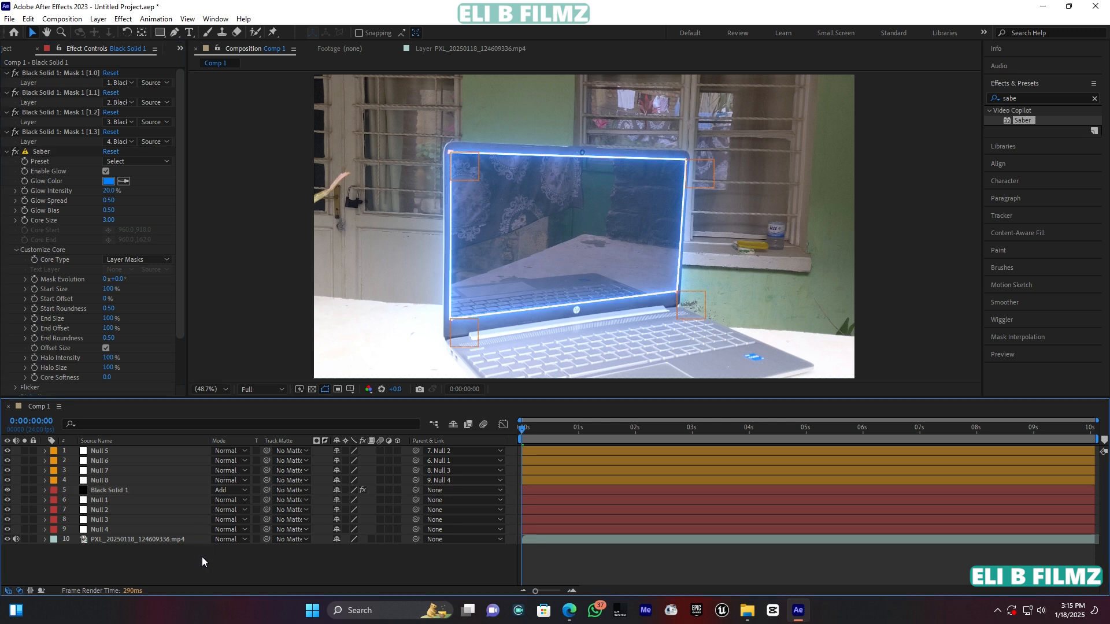
Set Saber's End Offset to 32% and try out how Mask Evolution moves the glow along the mask.
click(108, 329)
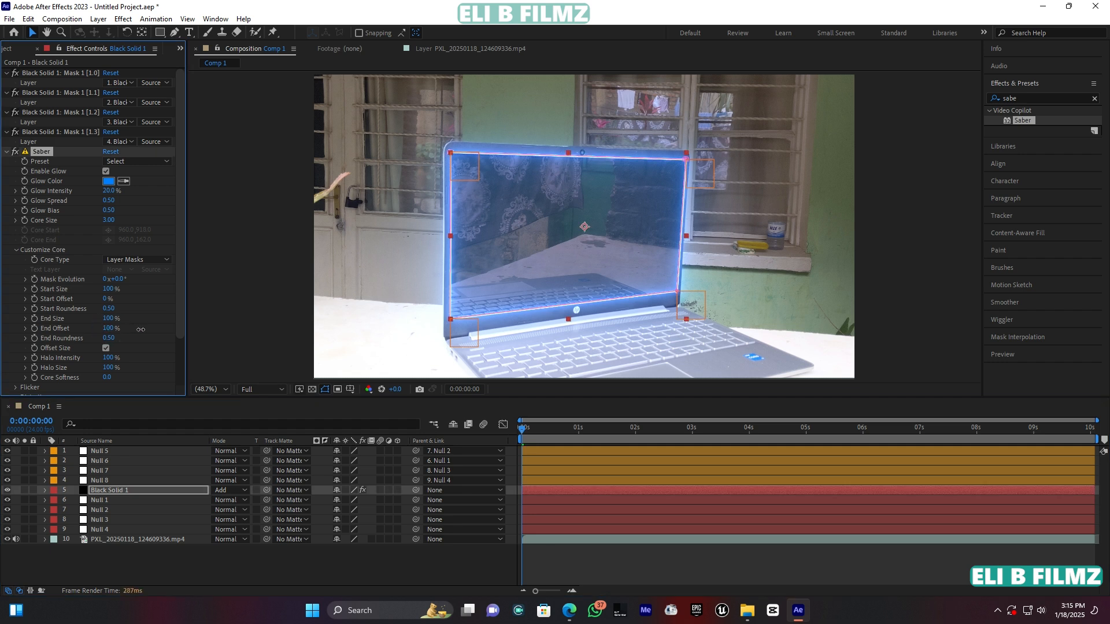
drag(171, 329, 112, 333)
mouse_move(114, 282)
mouse_down()
mouse_move(176, 275)
mouse_move(122, 286)
mouse_up()
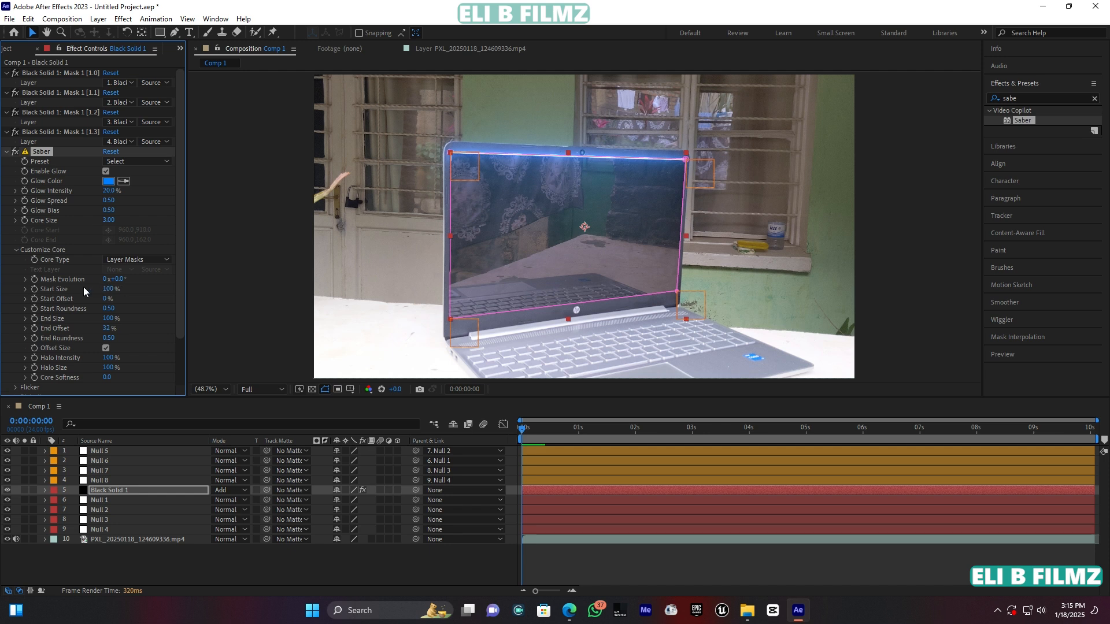
Animate Saber's Mask Evolution with a keyframe at the first frame and one of -2 revolutions at 0:00:10:01.
click(35, 279)
drag(796, 431, 1092, 429)
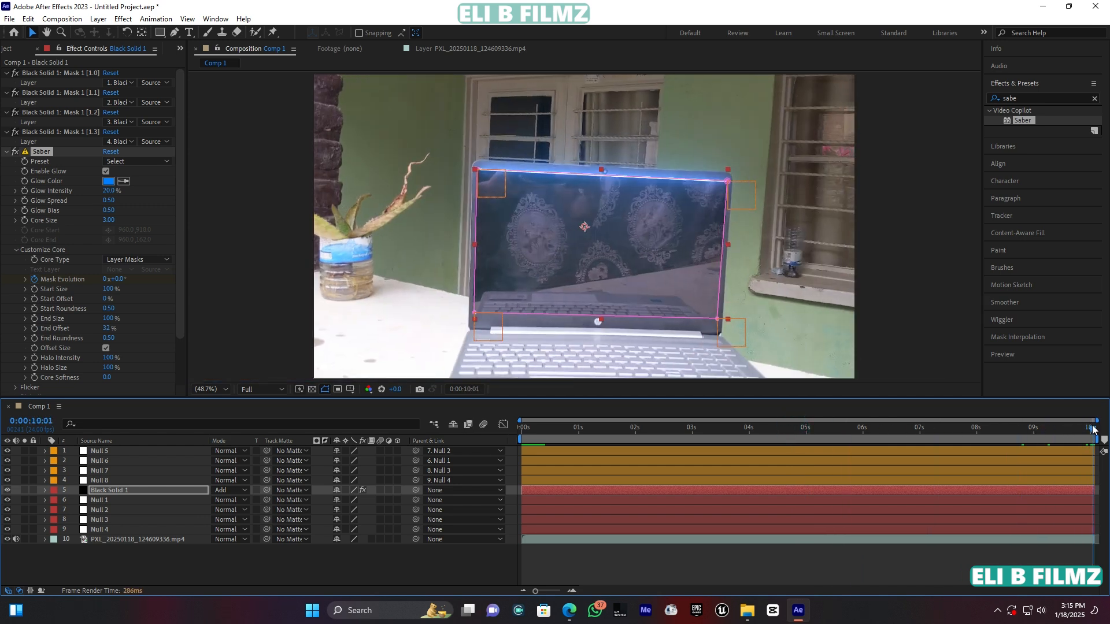
click(108, 280)
text(-)
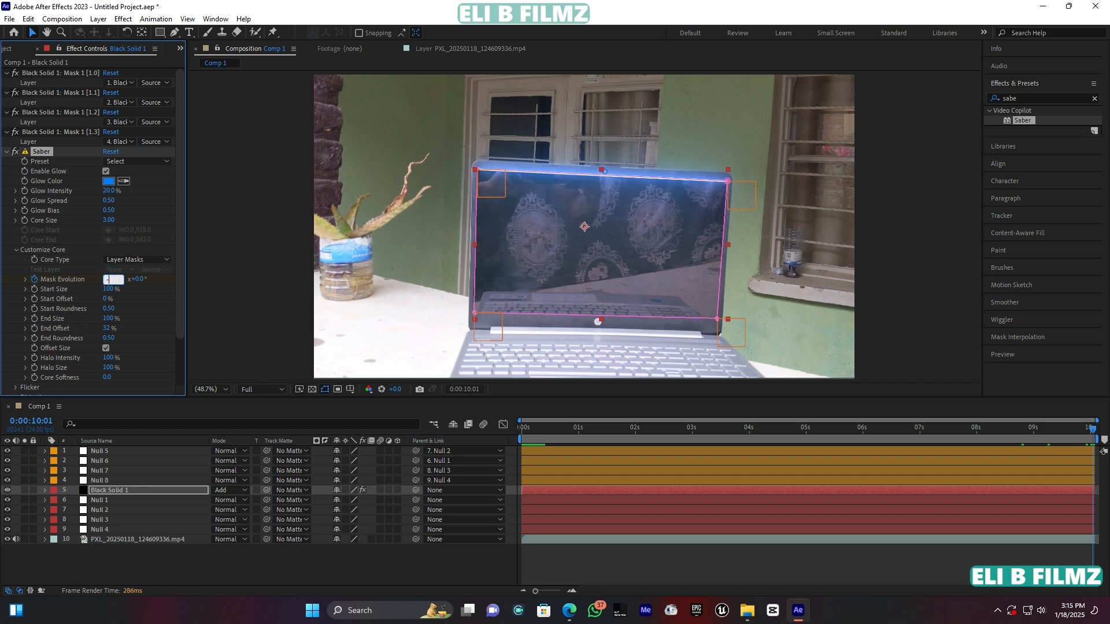
text(2)
key(Return)
Preview the glow animation from the first frame and set Saber's End Offset to 25%.
key(Home)
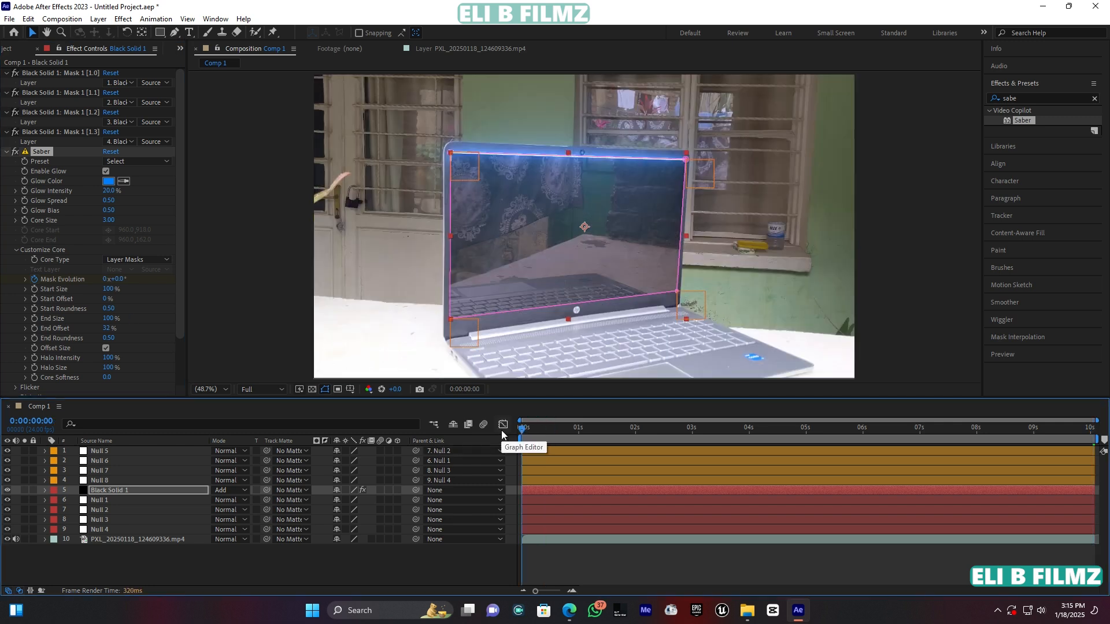
key(space)
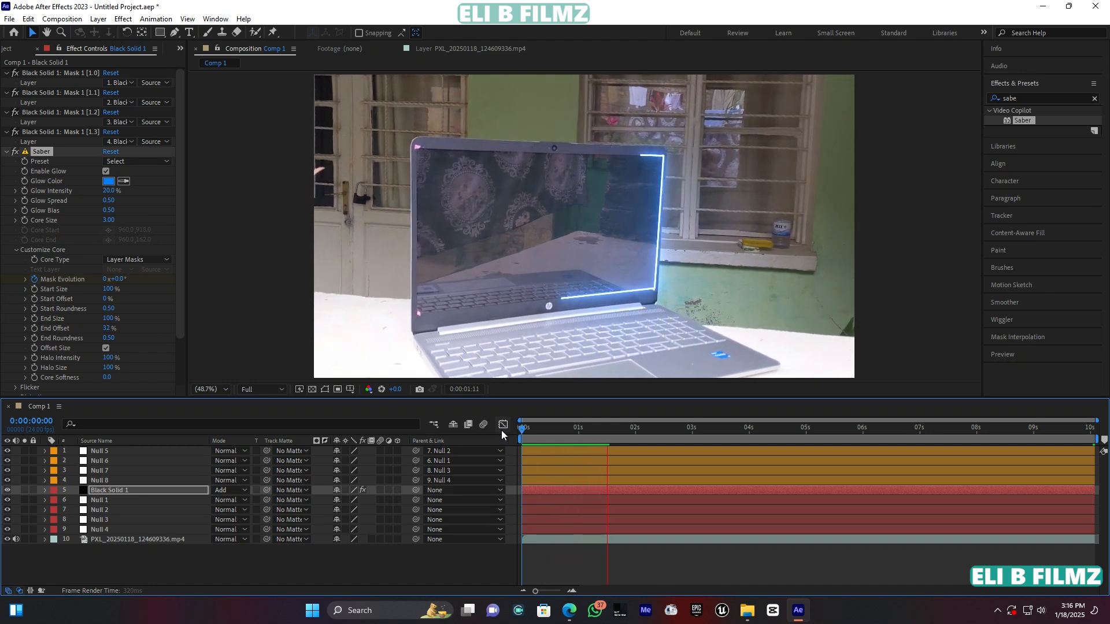
key(space)
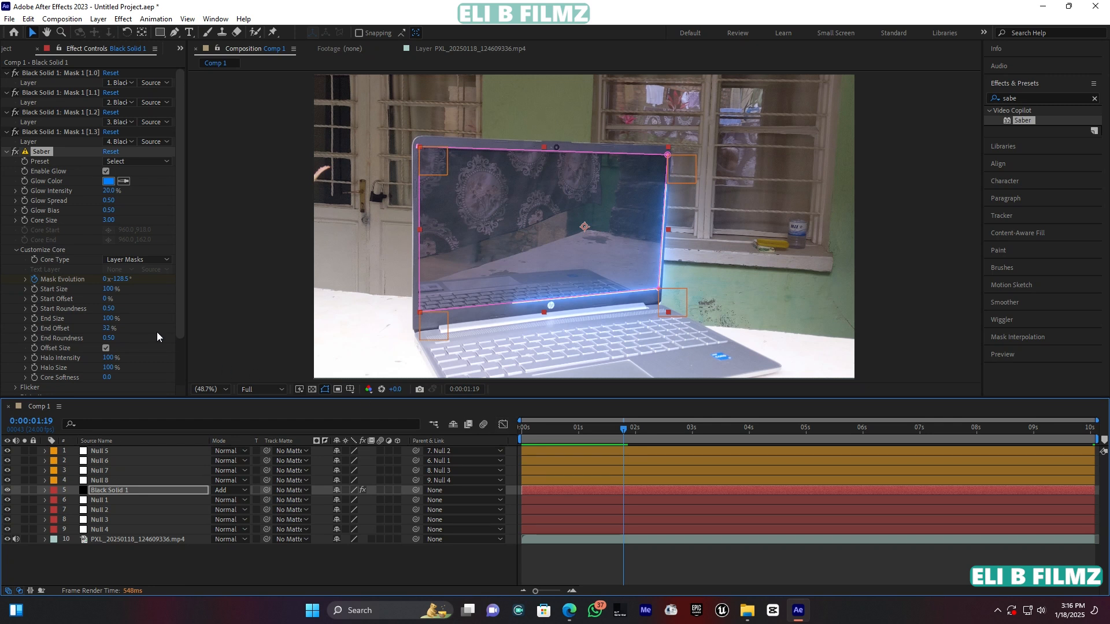
drag(110, 331, 143, 338)
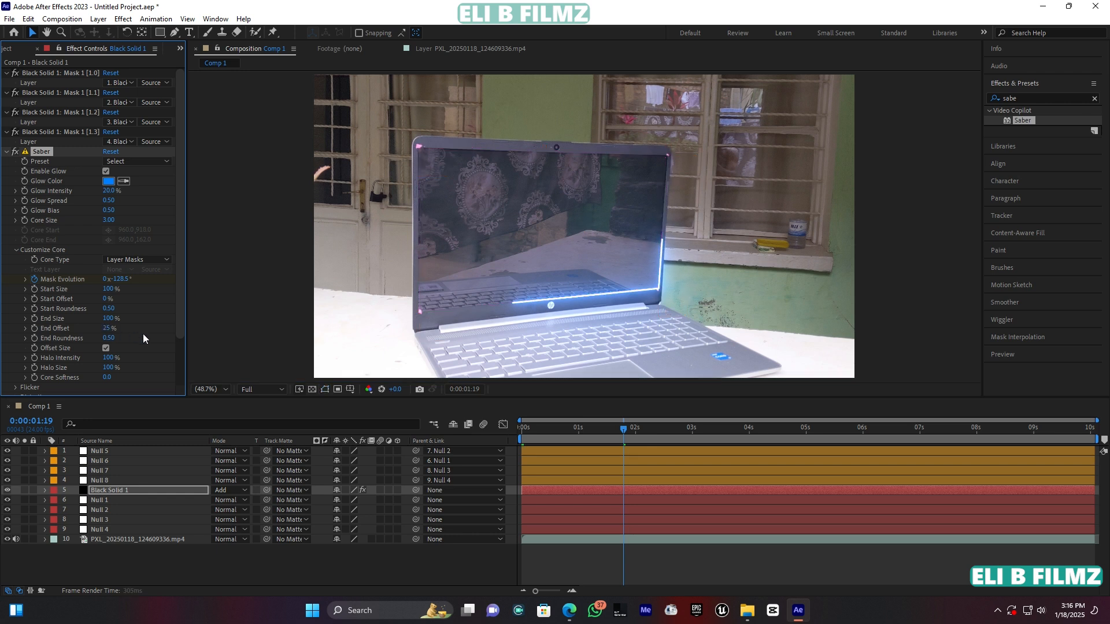
Preview the glow running around the laptop screen and return to the first frame.
key(space)
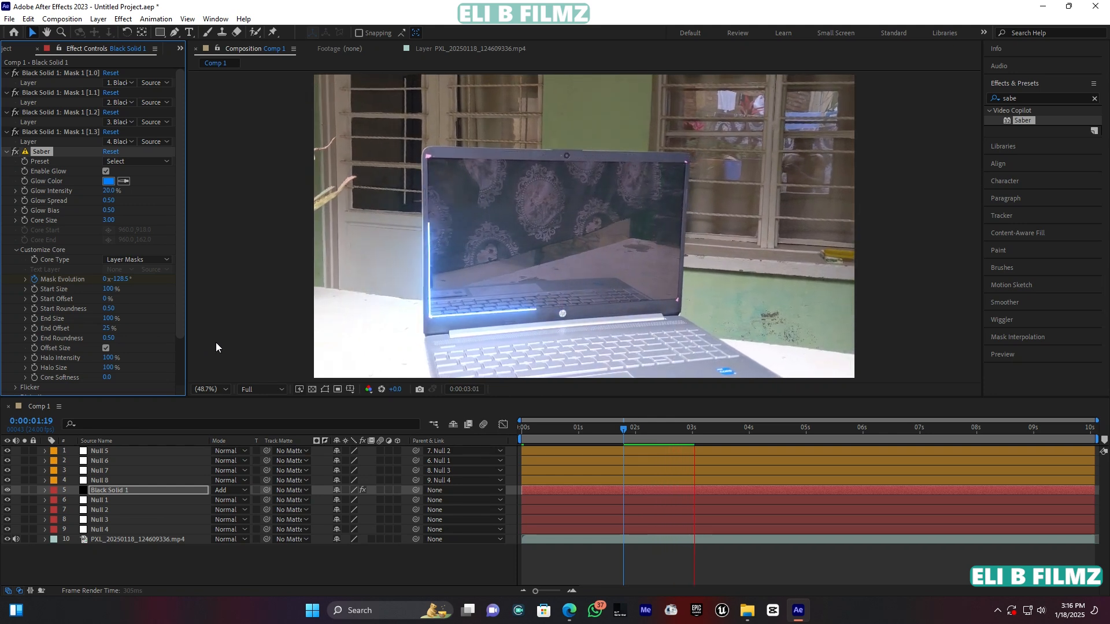
key(space)
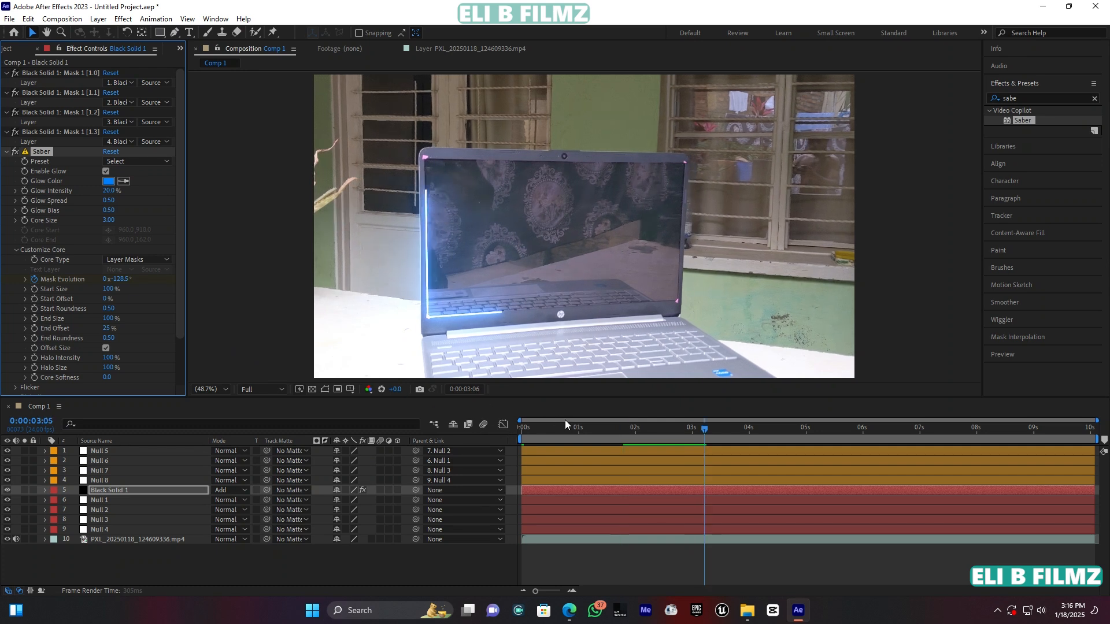
click(639, 429)
key(space)
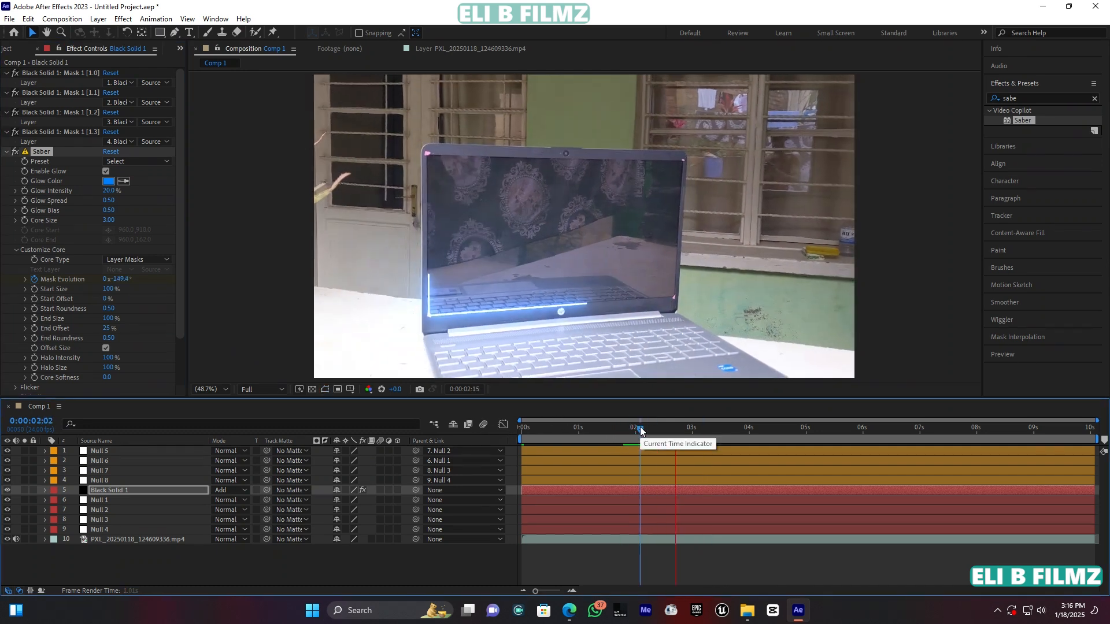
drag(640, 427, 530, 432)
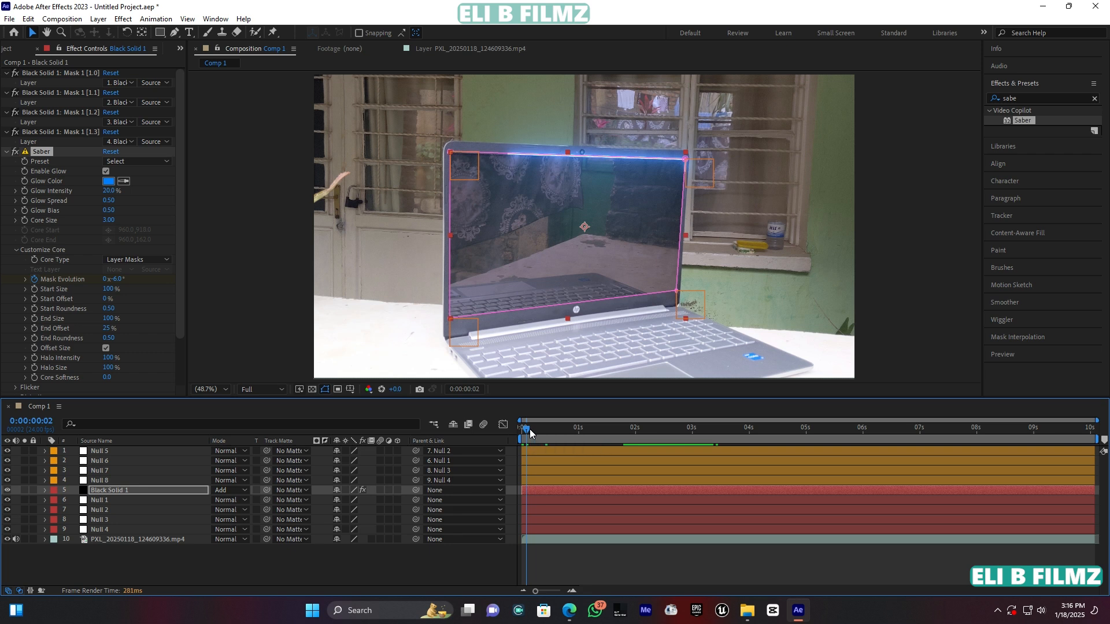
drag(529, 429, 521, 429)
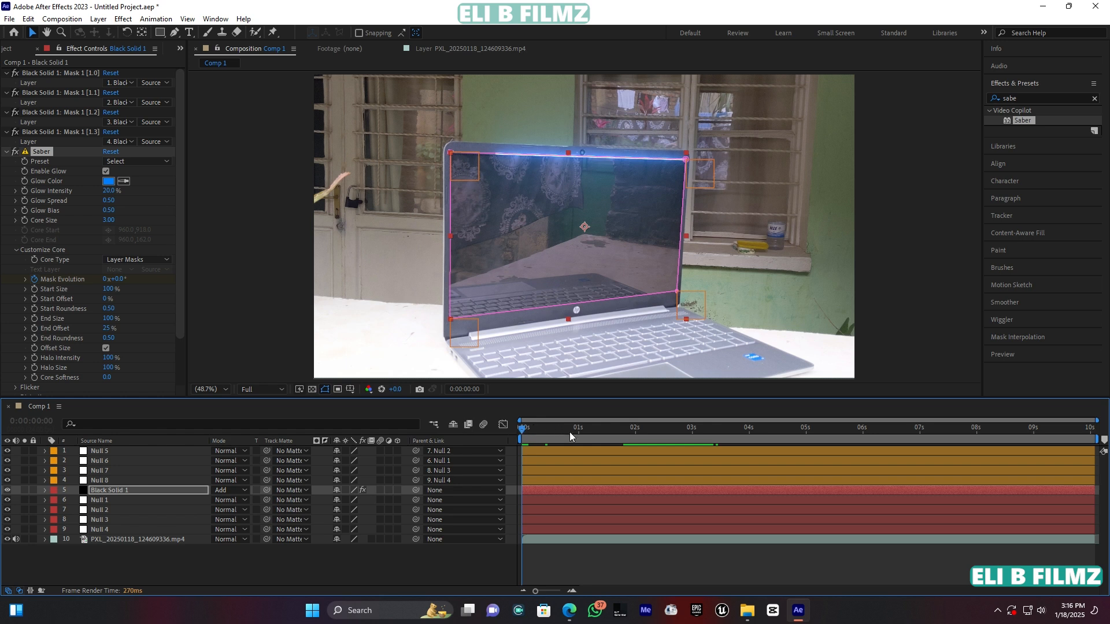
Set Saber's Glow Intensity to 32% and its Glow Color to cyan (00F6FF).
click(110, 191)
drag(112, 190, 117, 190)
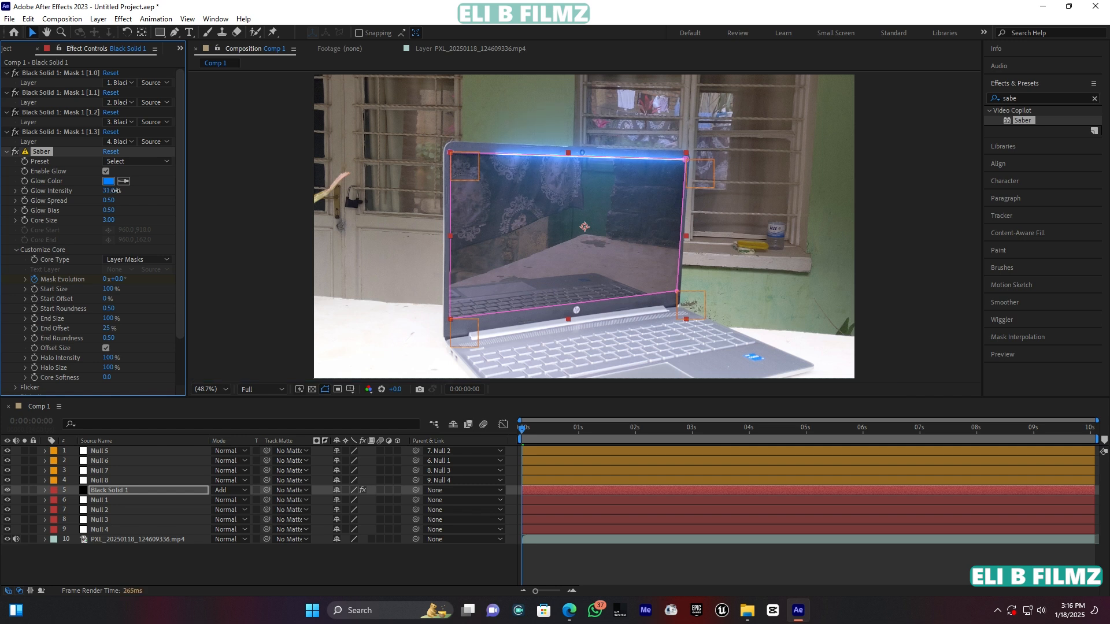
click(108, 181)
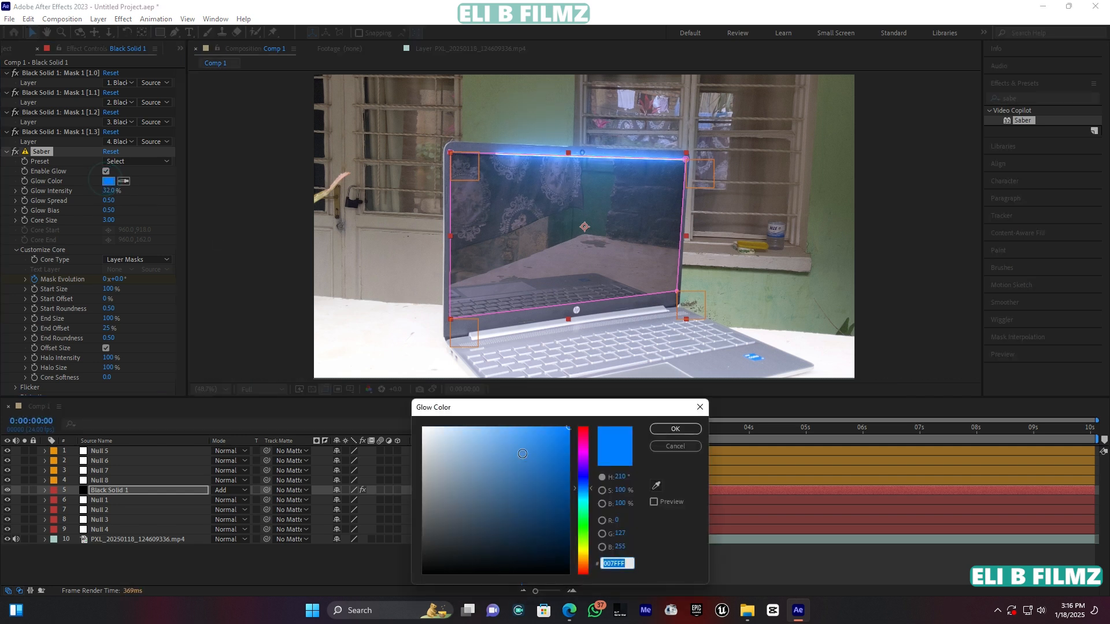
drag(584, 448, 586, 505)
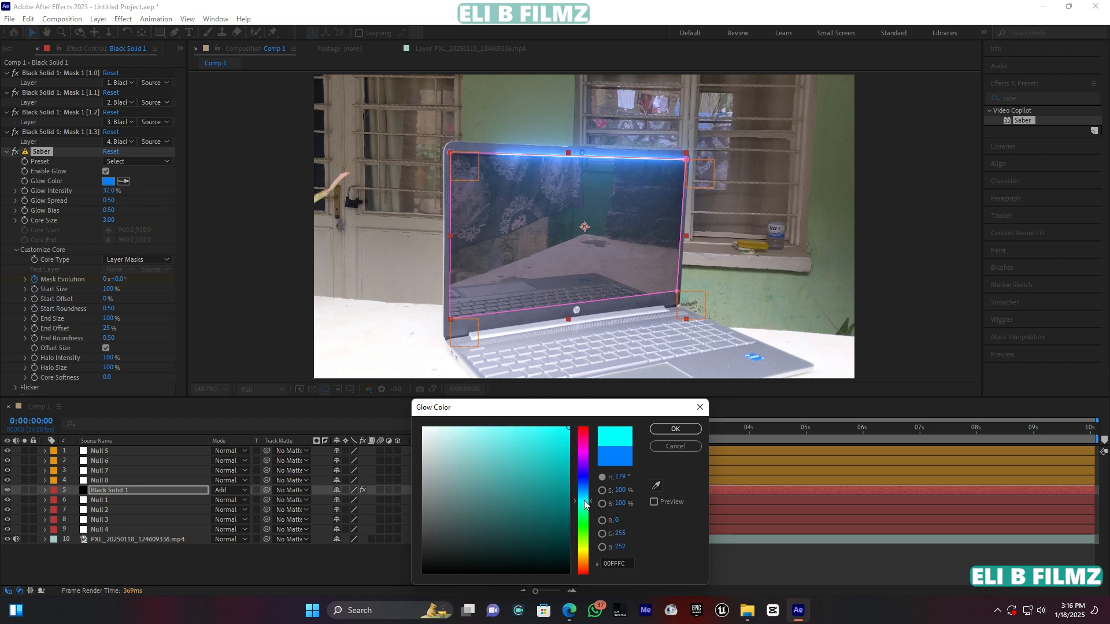
click(674, 430)
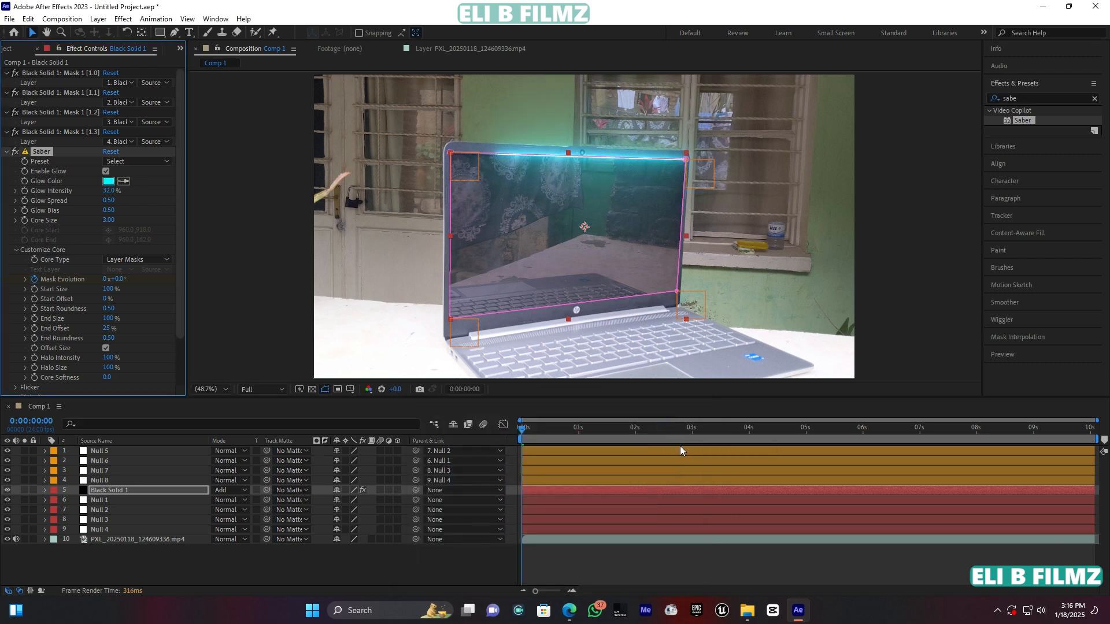
Duplicate the Black Solid 1 layer and restart the copy's Mask Evolution animation with a first-frame keyframe of 186°.
click(118, 490)
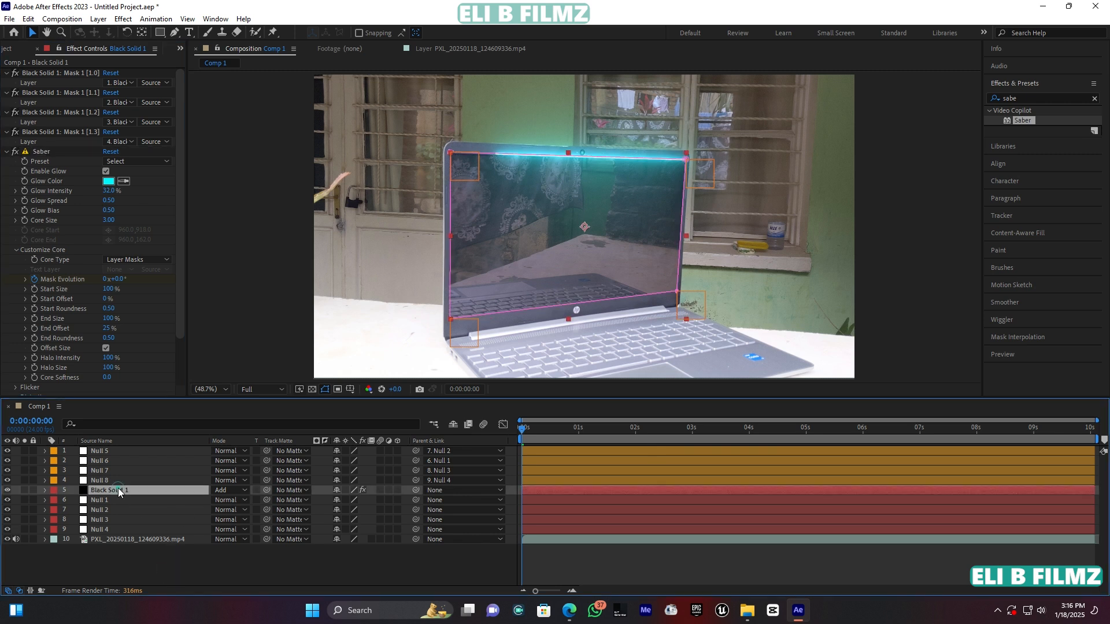
key(ctrl+d)
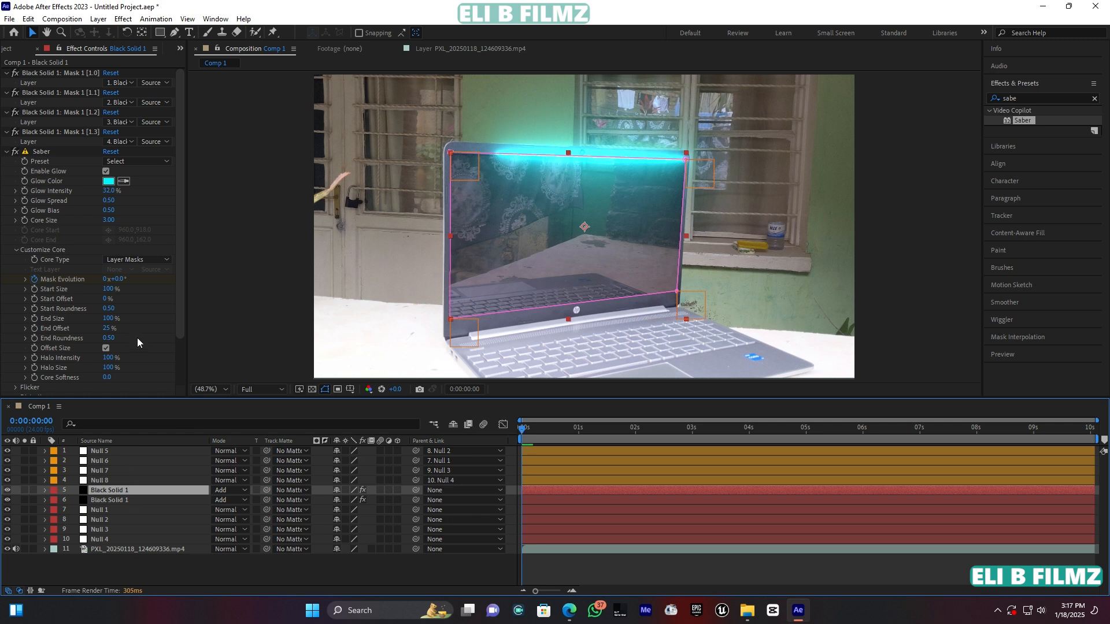
click(26, 280)
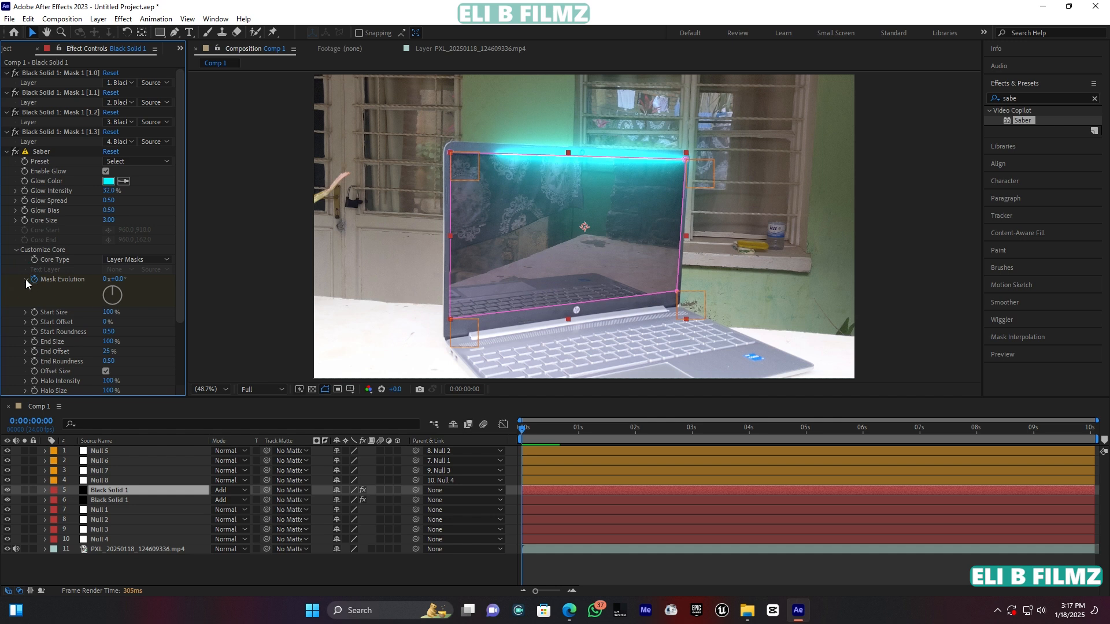
click(26, 279)
click(540, 428)
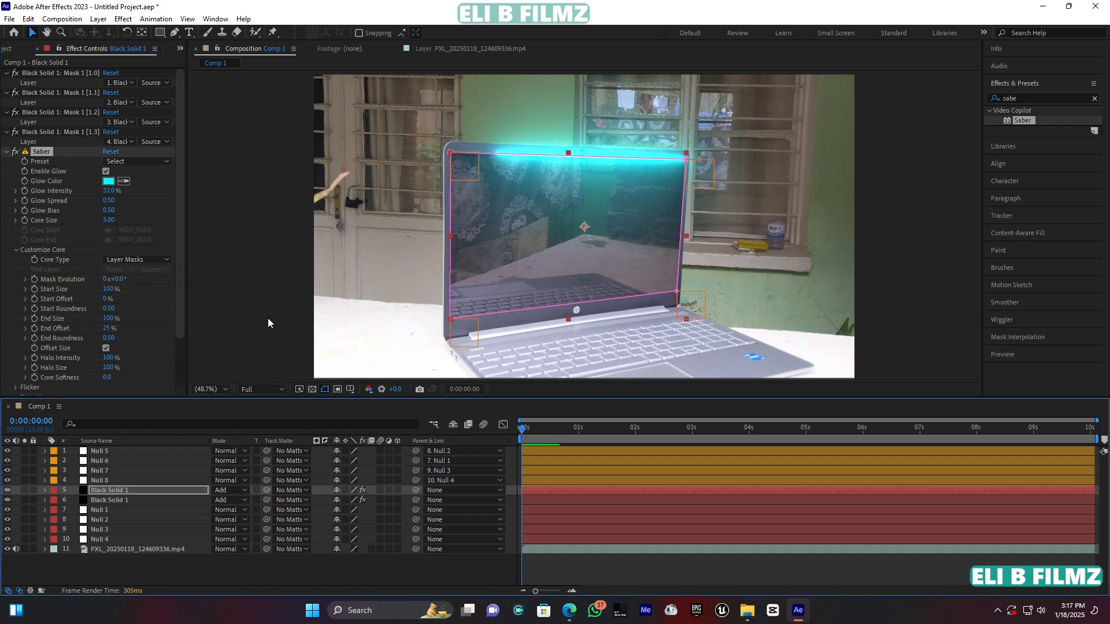
drag(117, 279, 227, 283)
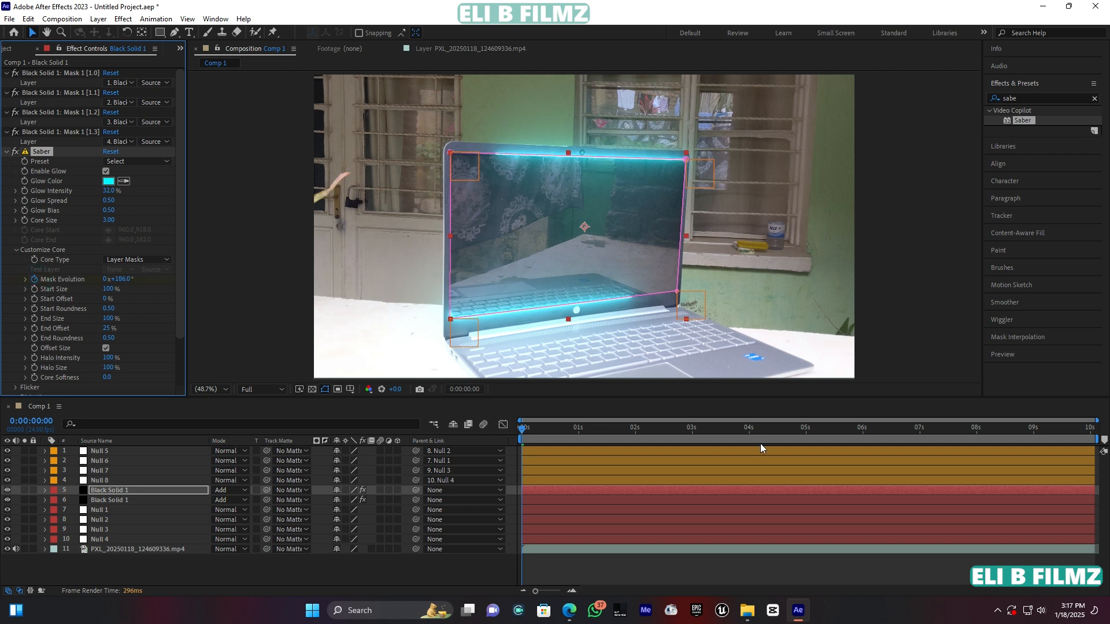
Add an end keyframe with changed revolutions to the copy's Mask Evolution at 0:00:10:01 and preview both glows from the first frame.
drag(1033, 431, 1095, 431)
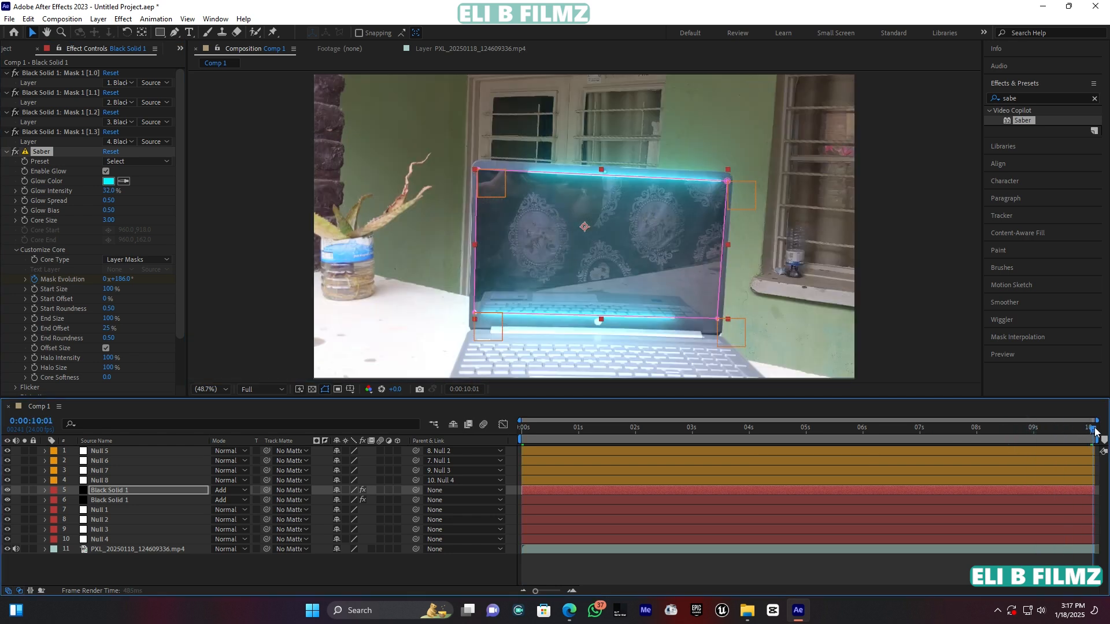
click(104, 279)
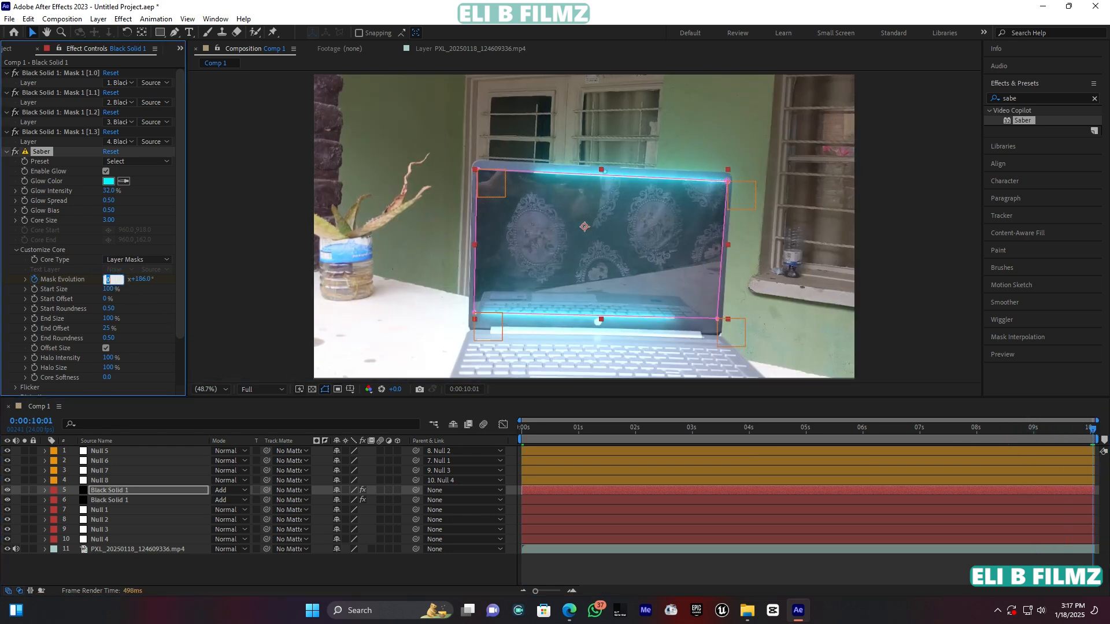
key(Return)
key(Home)
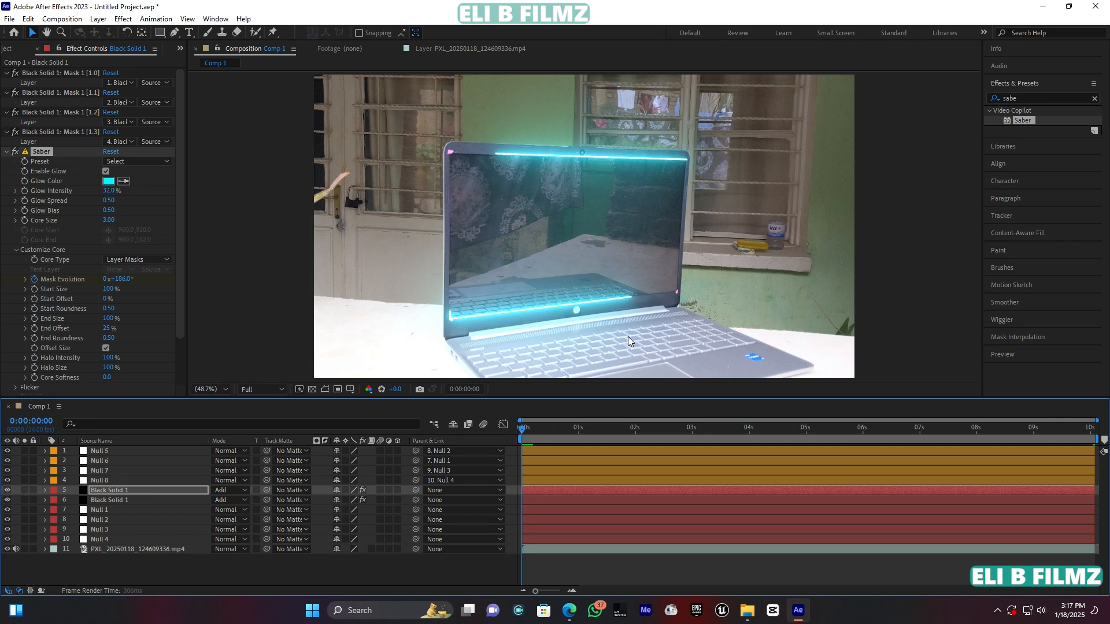
key(space)
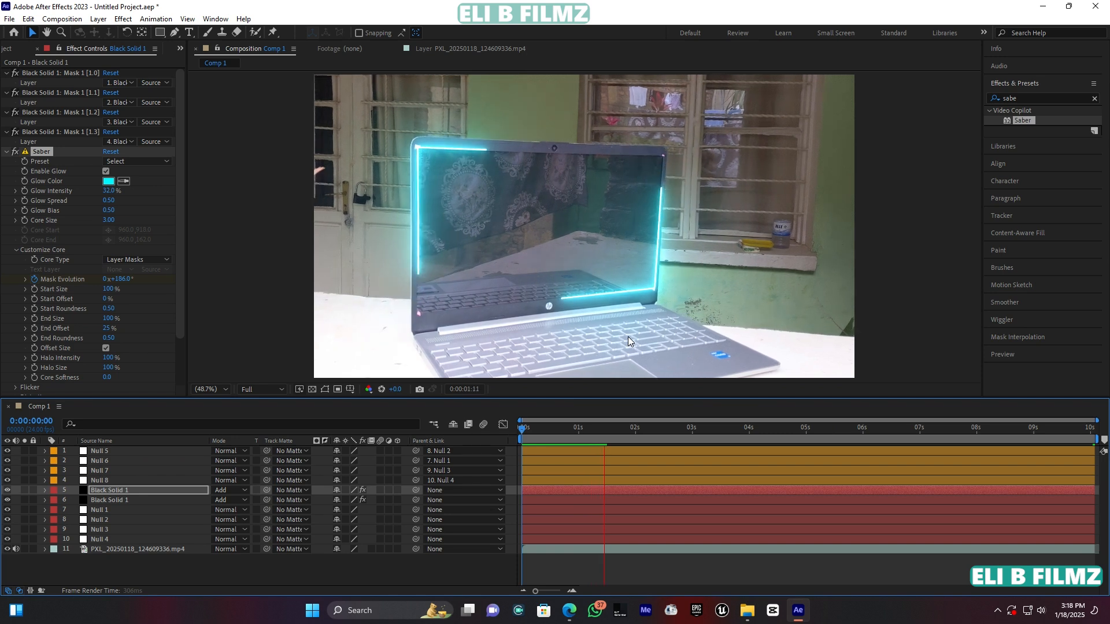
key(space)
Change the duplicated solid's Saber Glow Color to red and preview the two-color glow.
click(109, 181)
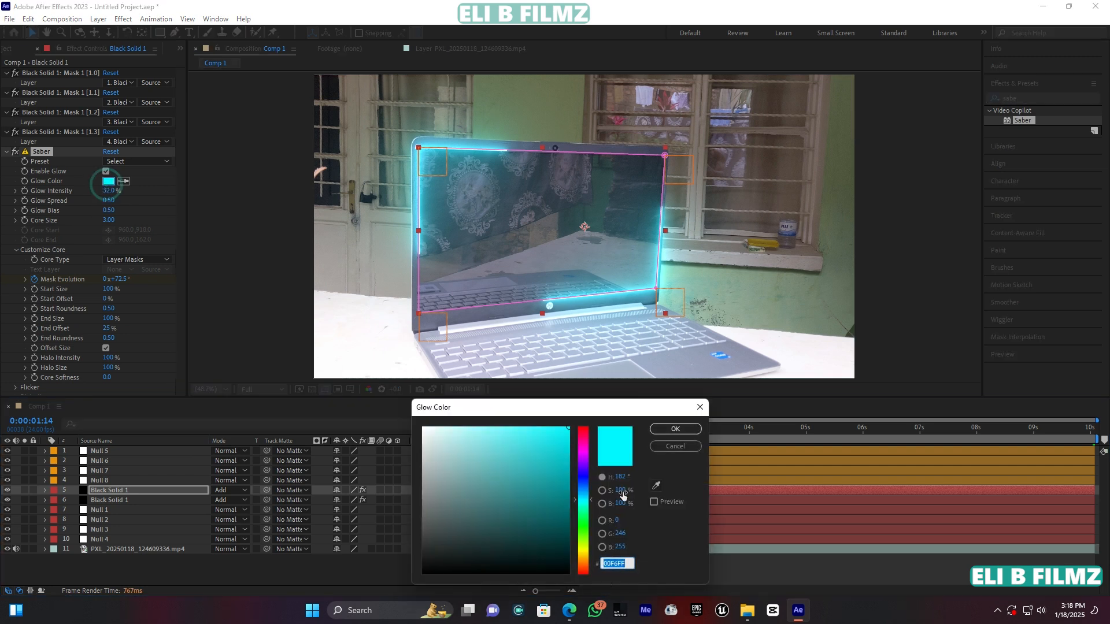
drag(579, 453, 582, 431)
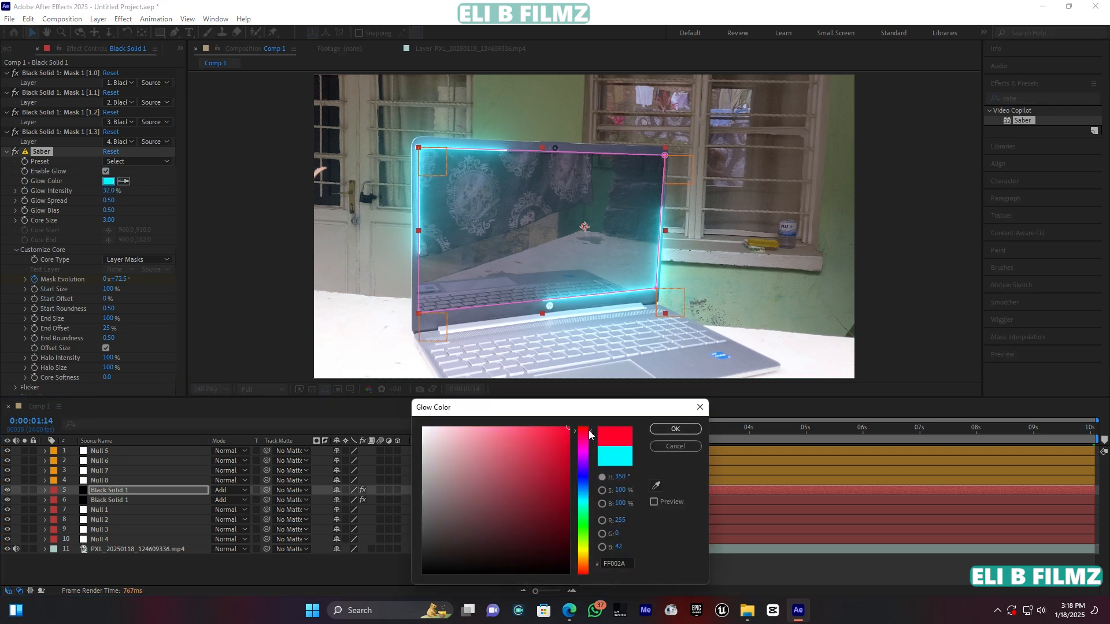
click(674, 429)
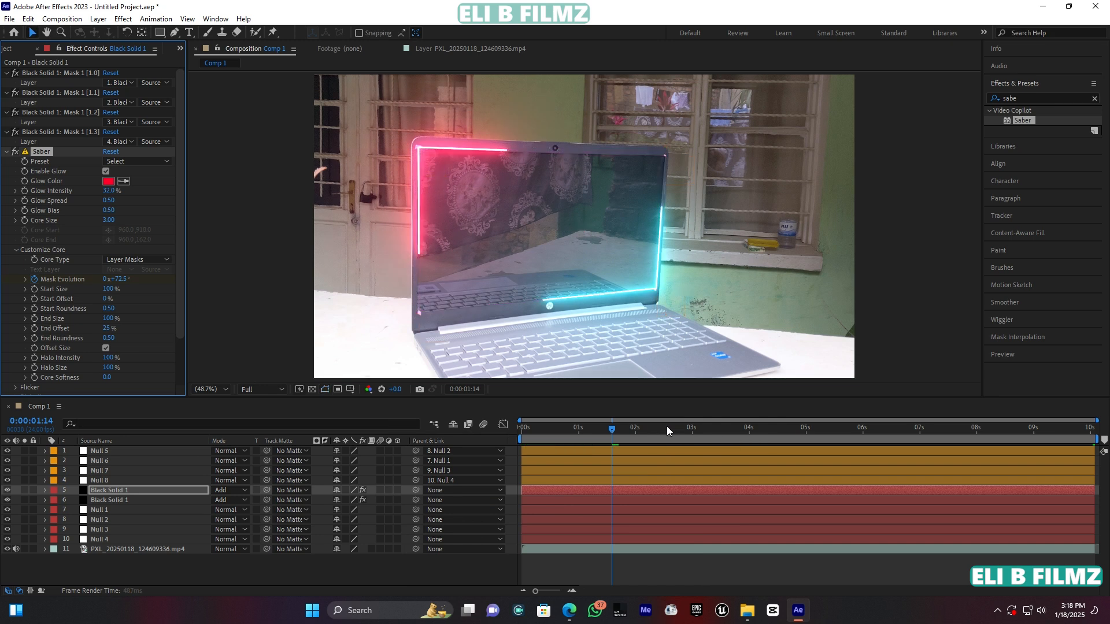
key(space)
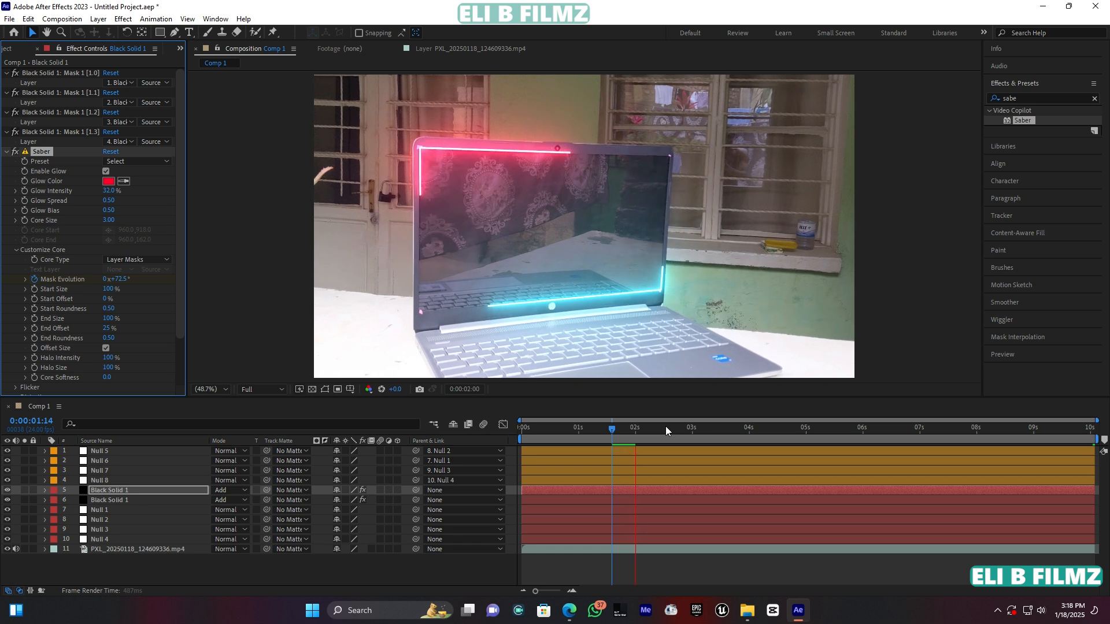
key(space)
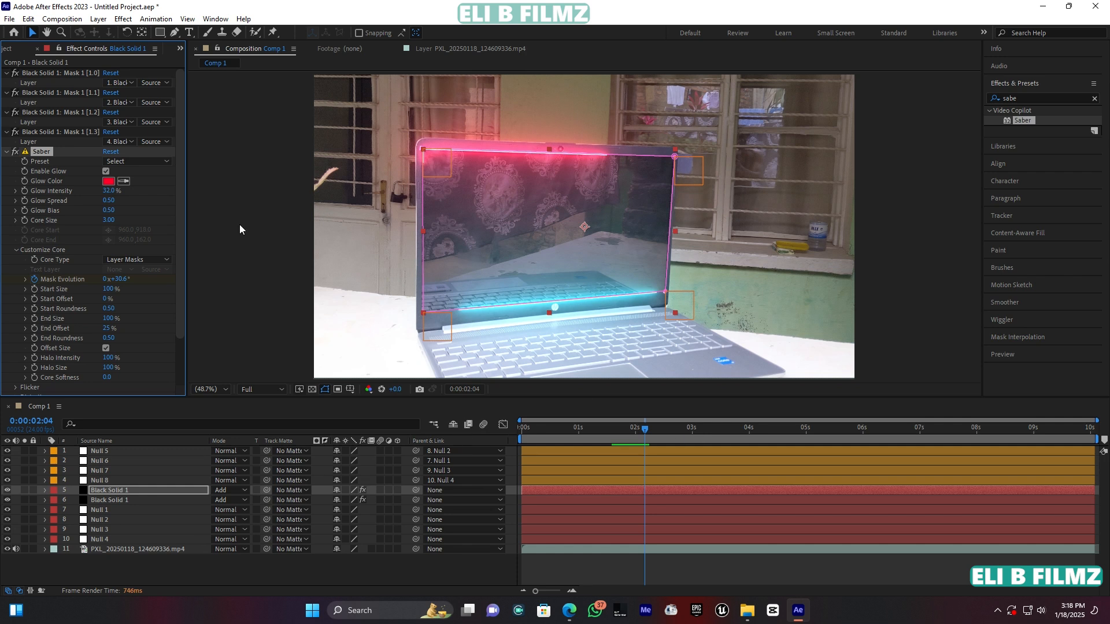
Try Saber's Fire preset with a lower Glow Intensity and the Electric preset on the duplicated solid, and undo both presets.
click(132, 163)
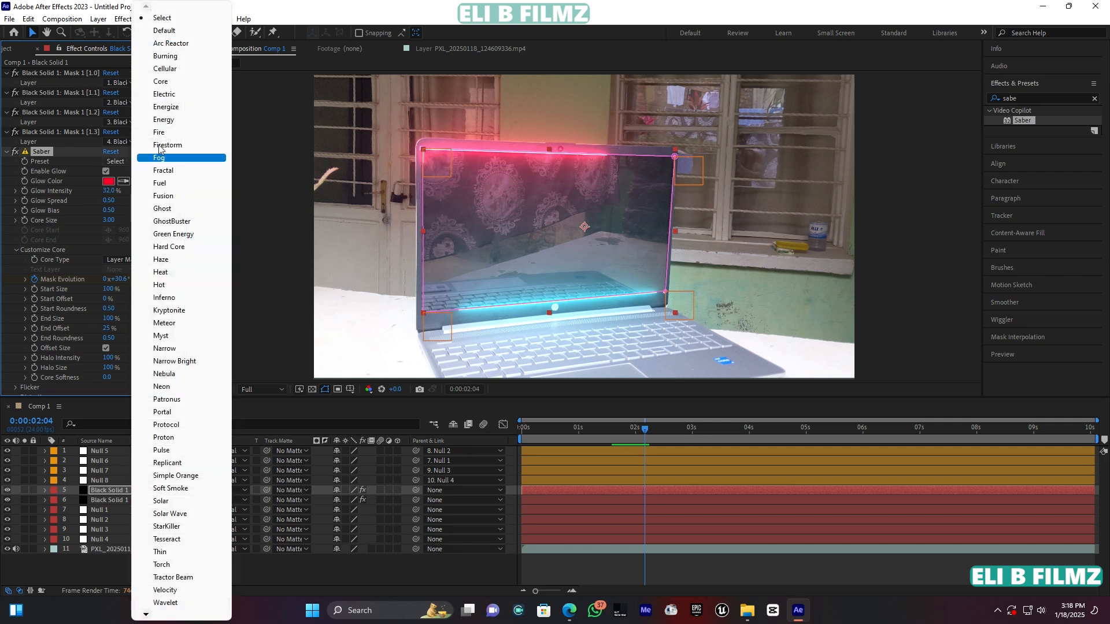
click(171, 133)
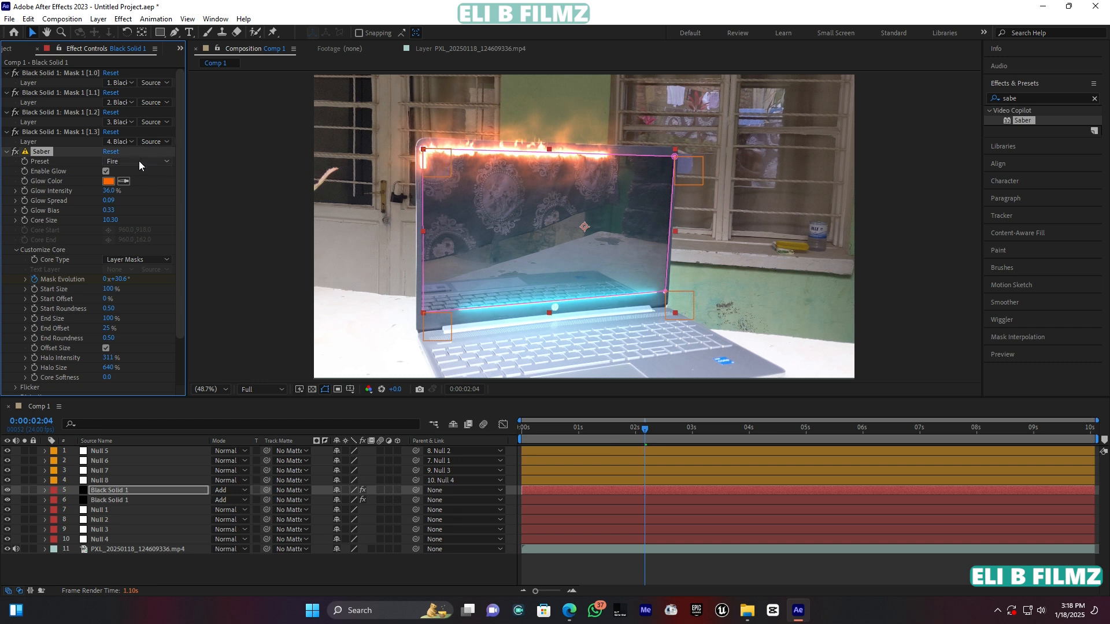
drag(107, 192, 115, 203)
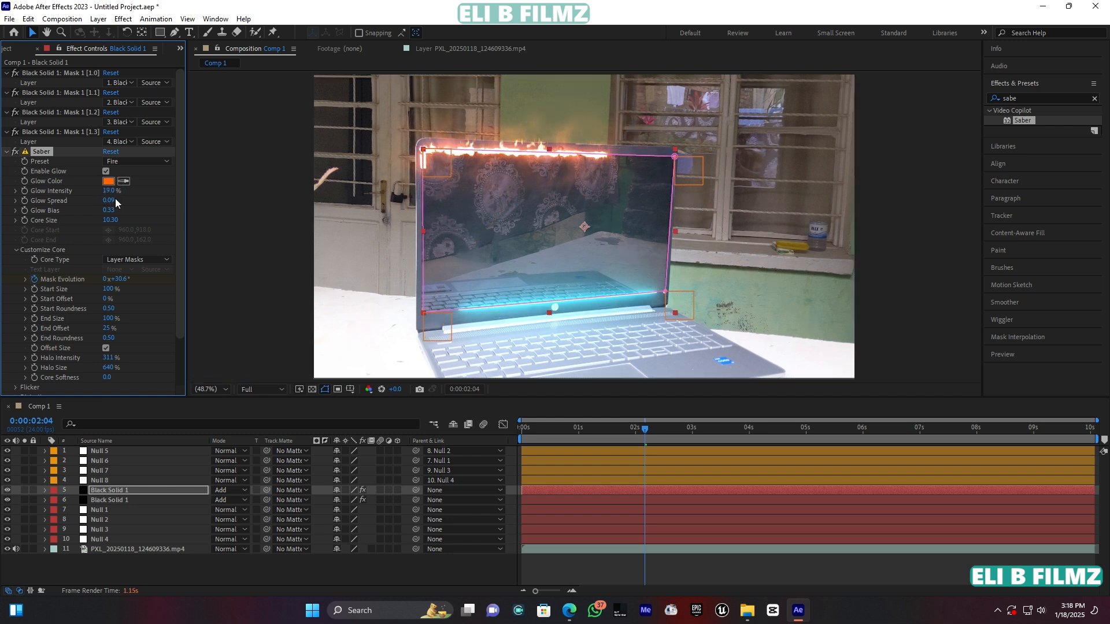
click(129, 160)
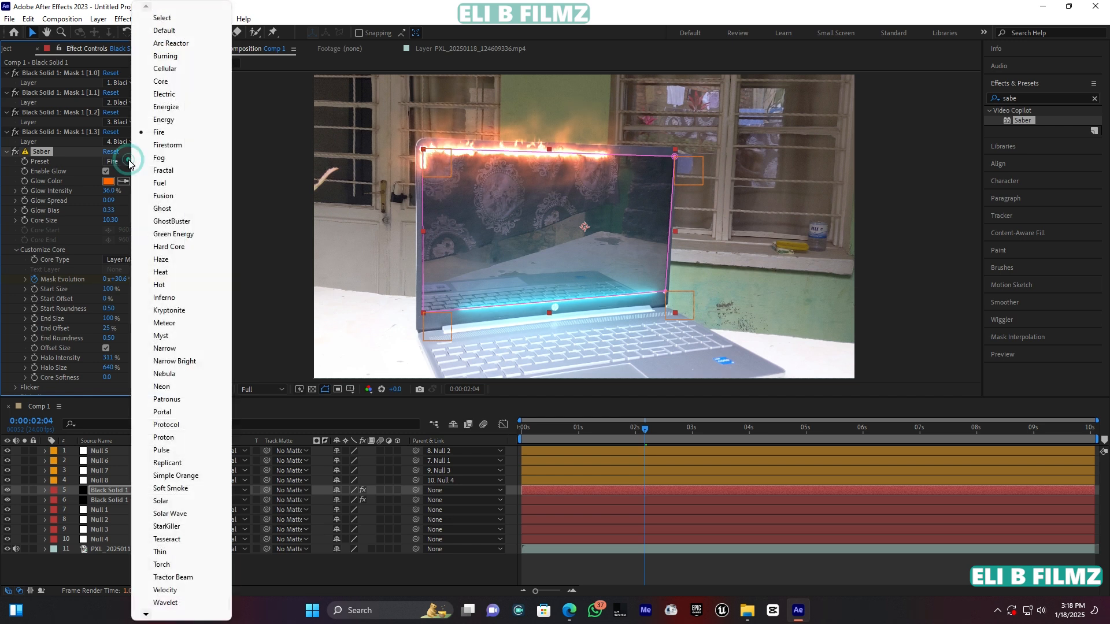
click(168, 95)
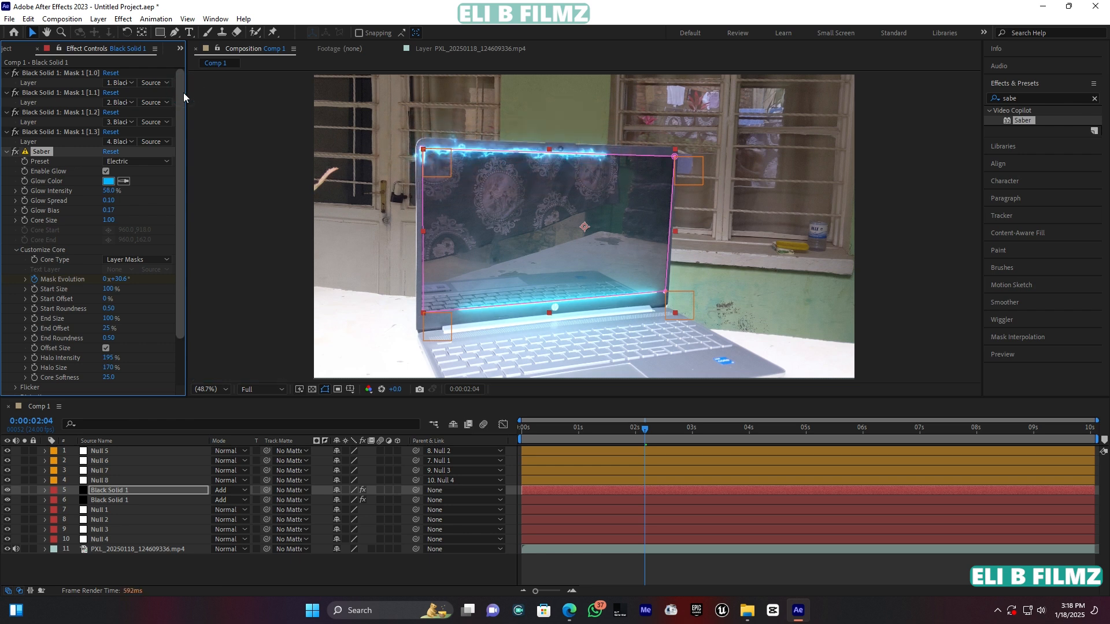
key(ctrl+z)
key(ctrl+z)
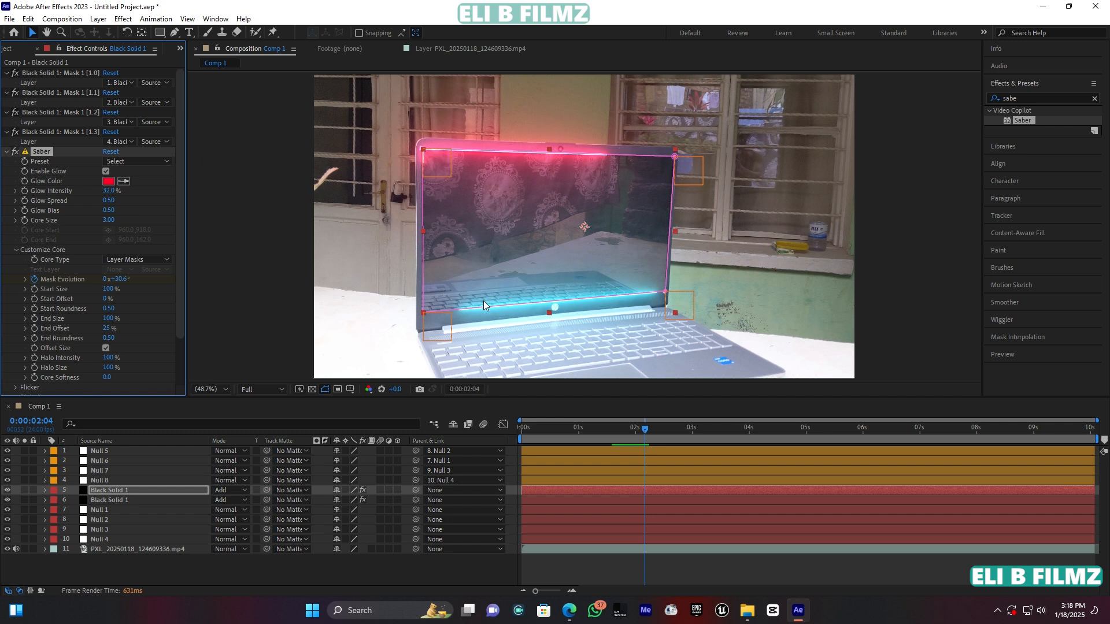
Preview the red and cyan glows and set the red glow's Glow Intensity to 35%.
key(space)
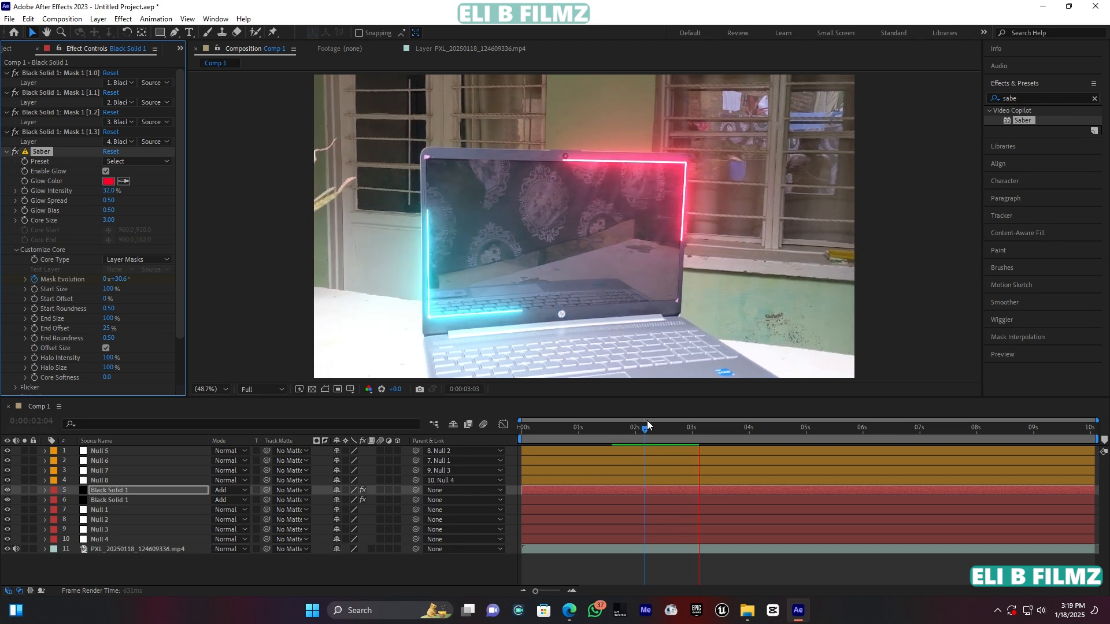
key(space)
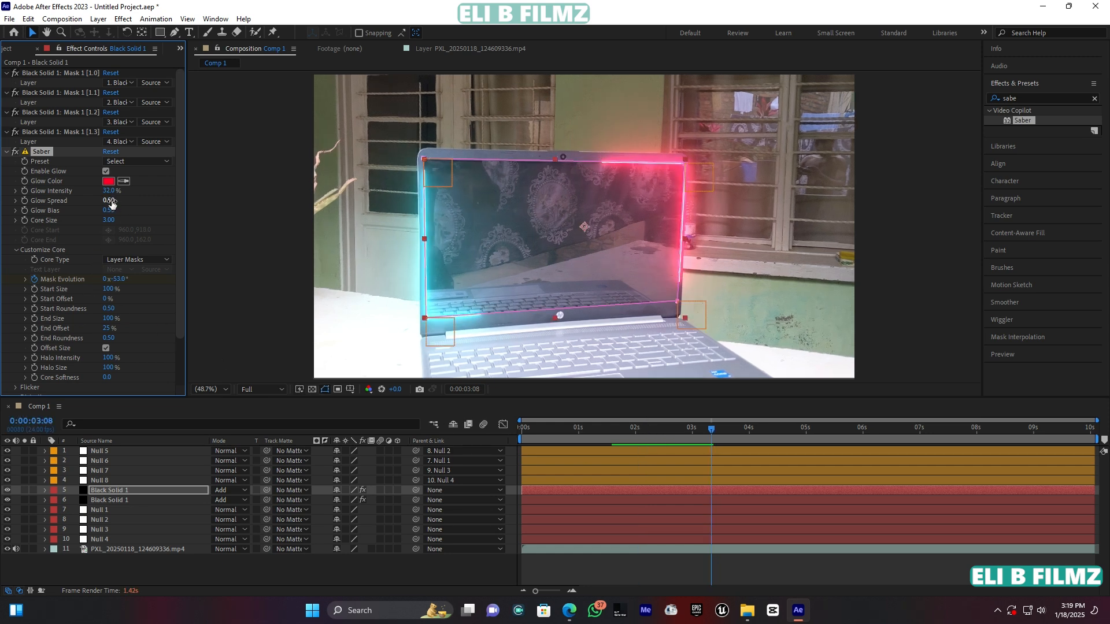
click(108, 191)
text(35)
key(Return)
Set the cyan glow's Glow Intensity to 35% on the original Black Solid 1 and clear the layer selection.
click(110, 500)
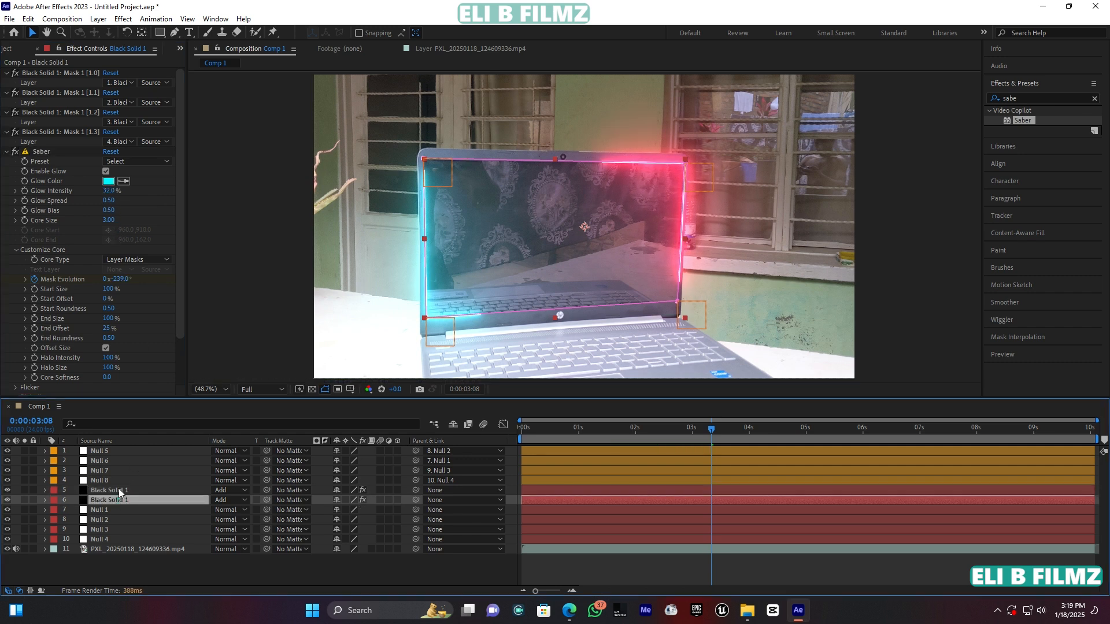
click(110, 190)
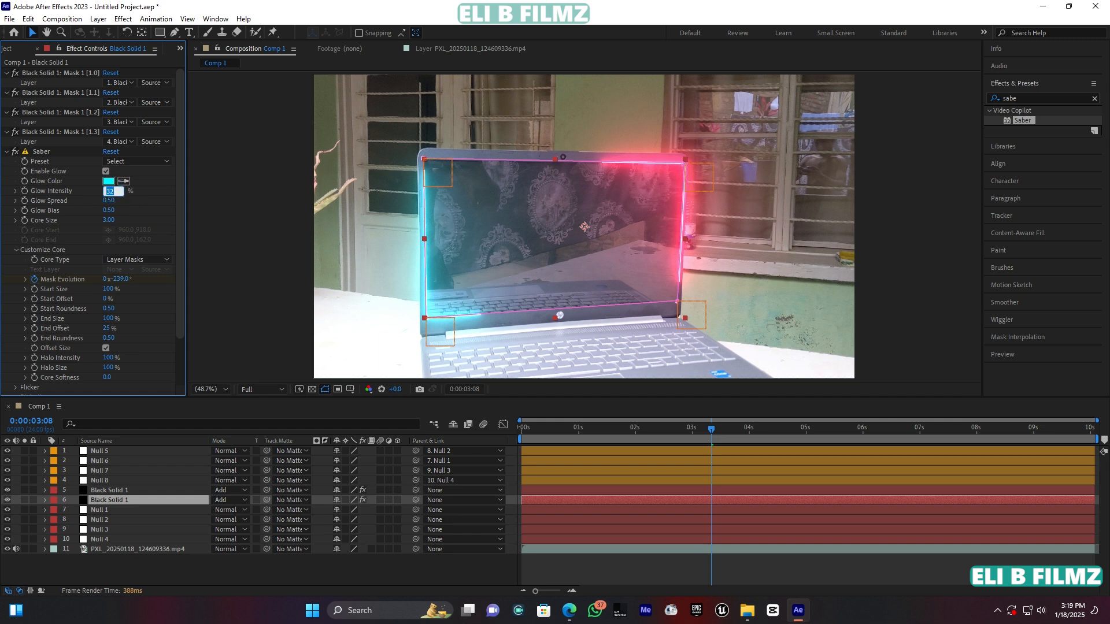
key(Return)
key(Return)
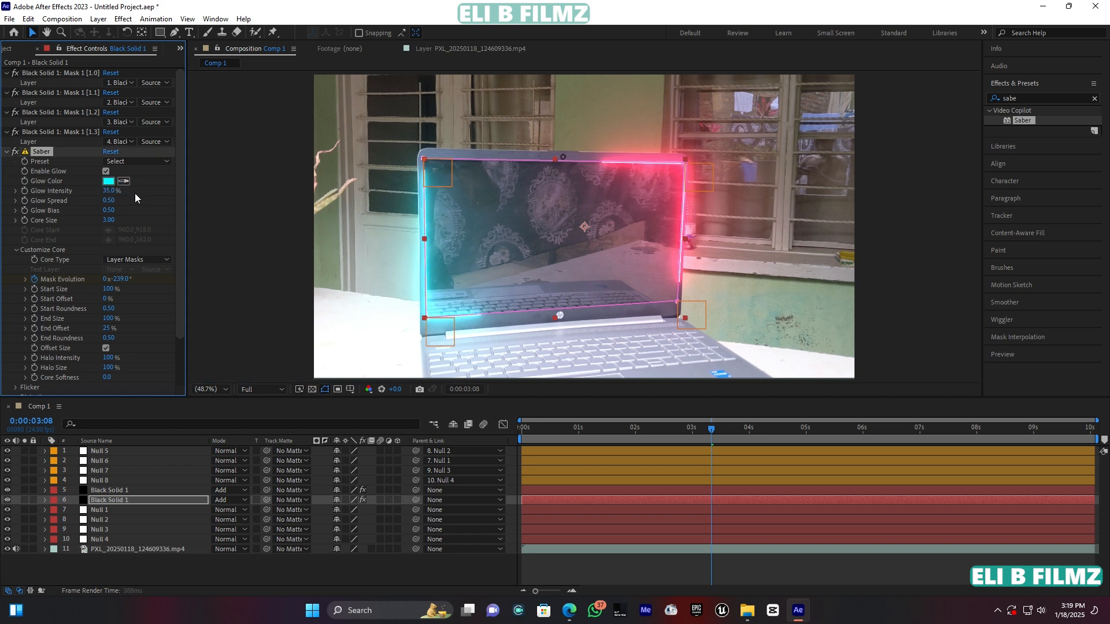
click(183, 571)
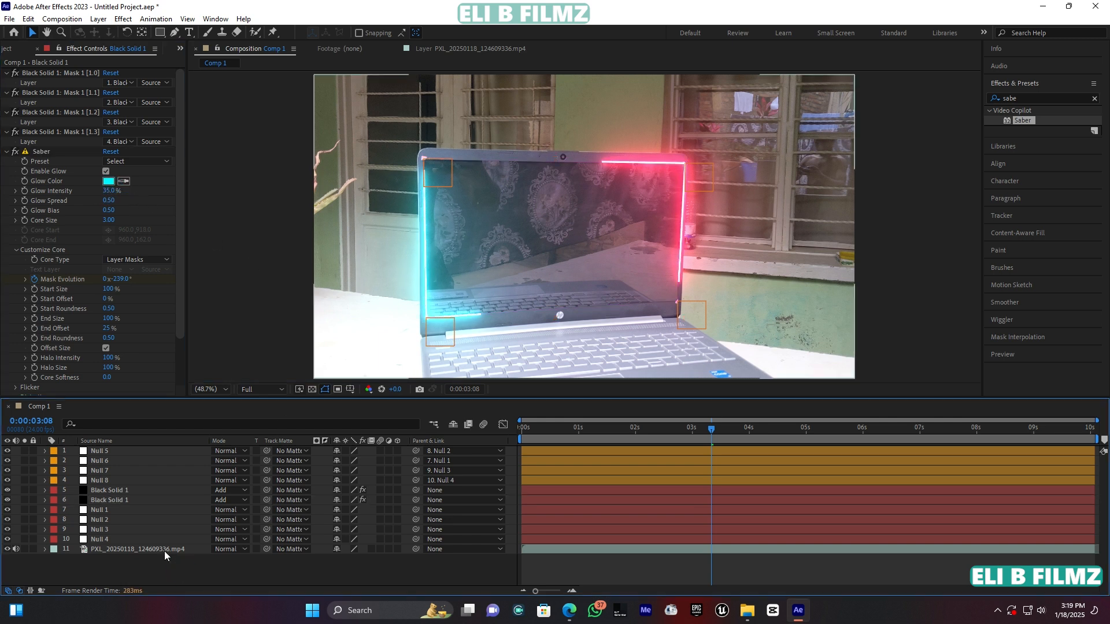
Apply the Color Correction Exposure effect to the PXL_20250118_124609336.mp4 layer and set its Exposure to -0.61.
click(163, 550)
click(1033, 94)
double_click(997, 99)
text(expo)
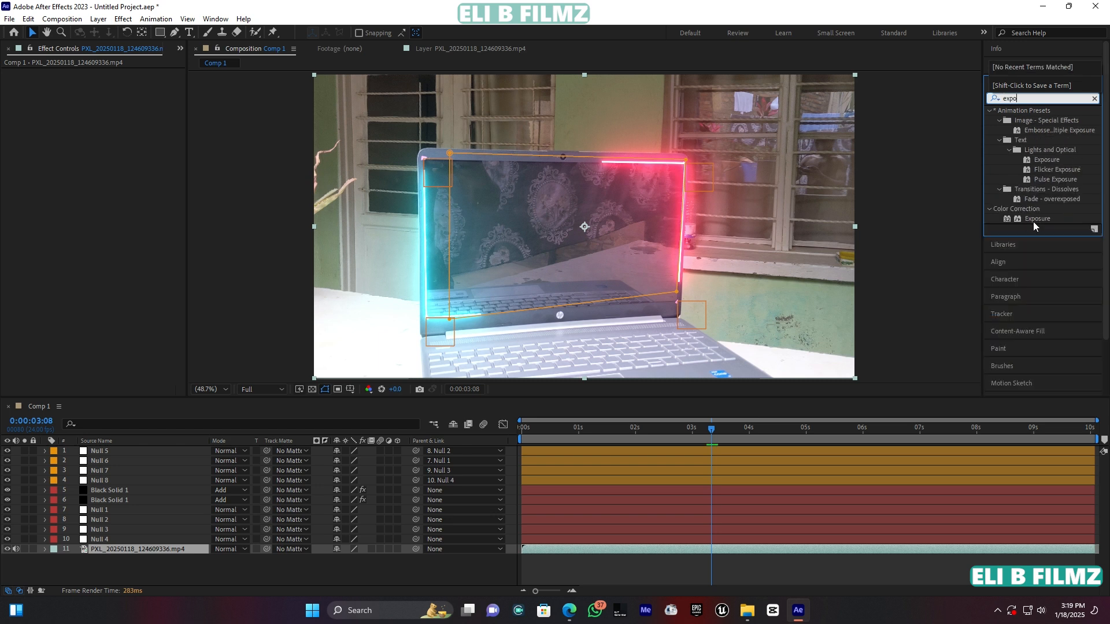
drag(1035, 219, 136, 550)
mouse_move(108, 104)
mouse_down()
mouse_move(140, 101)
mouse_move(92, 116)
mouse_up()
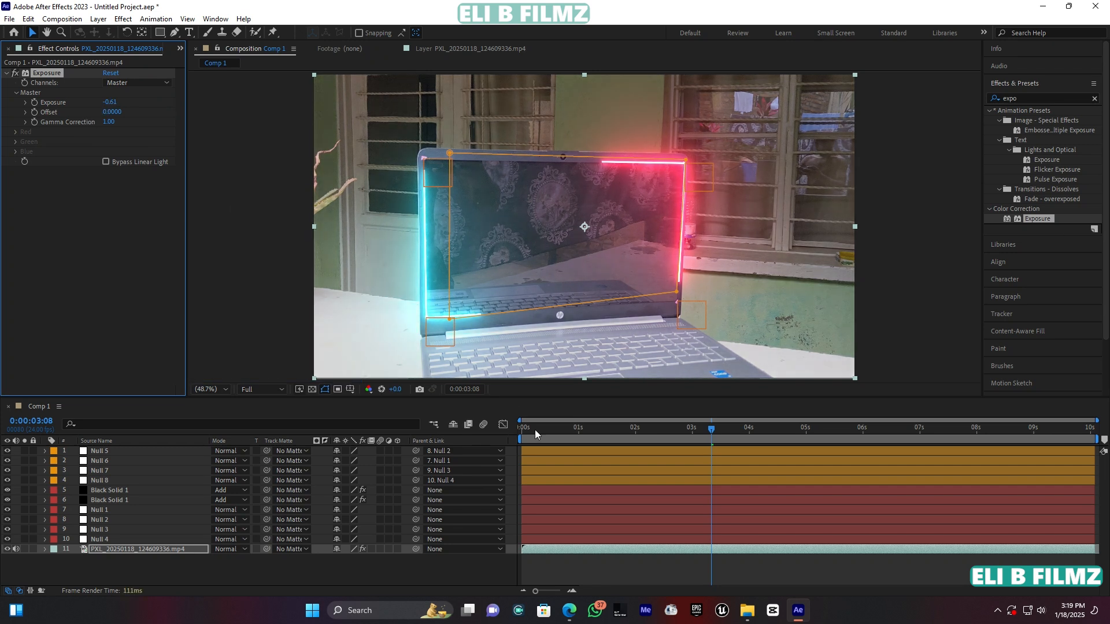
Preview the darkened footage with both Saber glows from the start of the composition, and select the upper Black Solid 1 layer.
drag(532, 429, 523, 429)
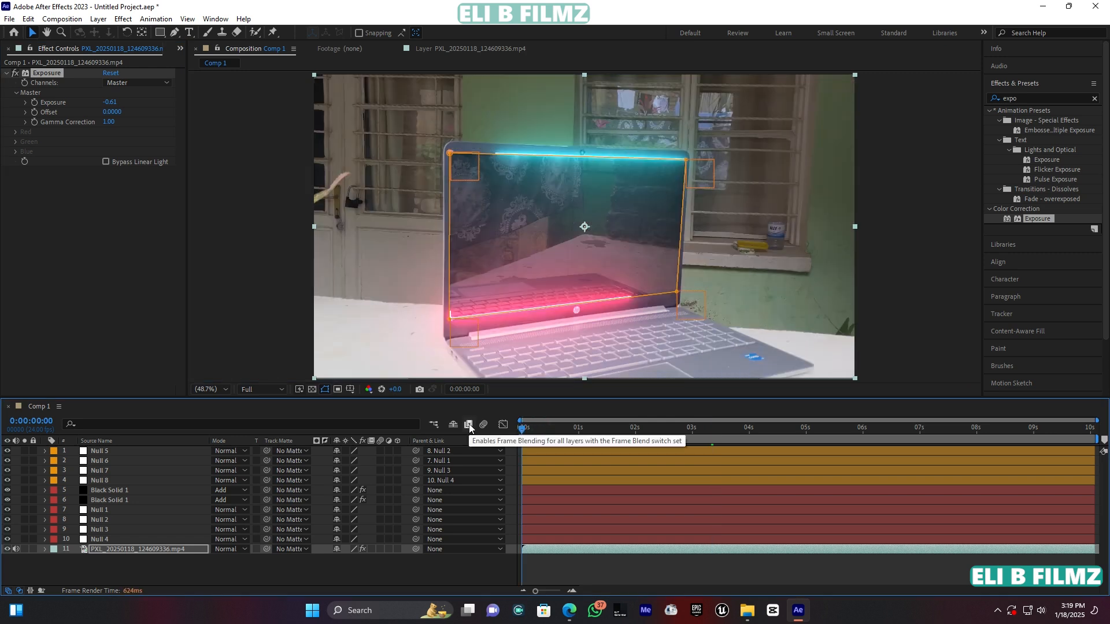
click(469, 425)
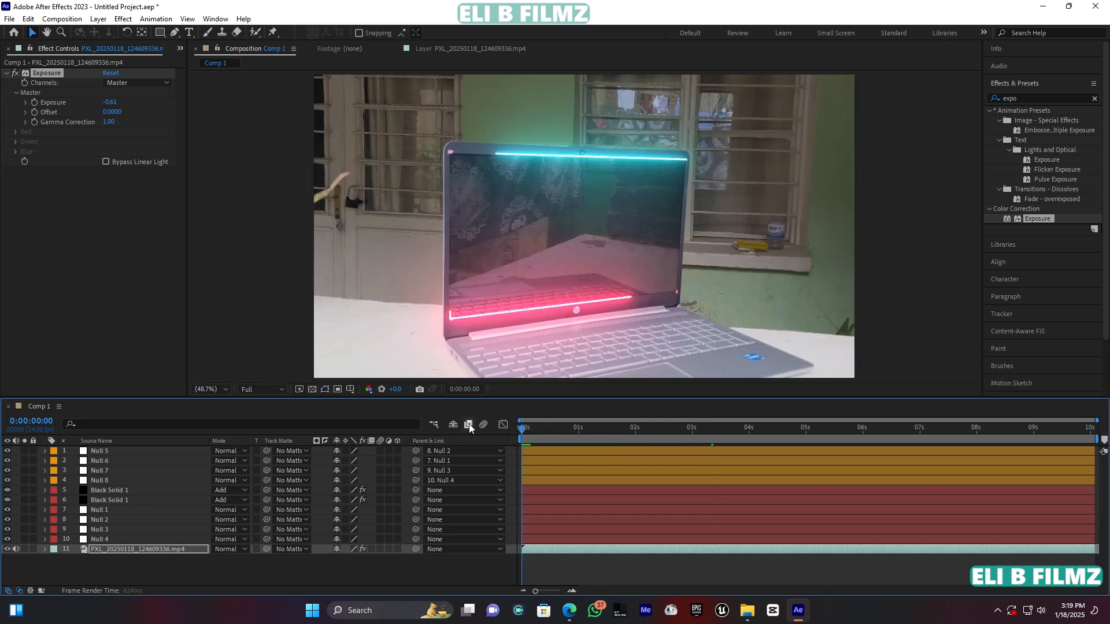
key(space)
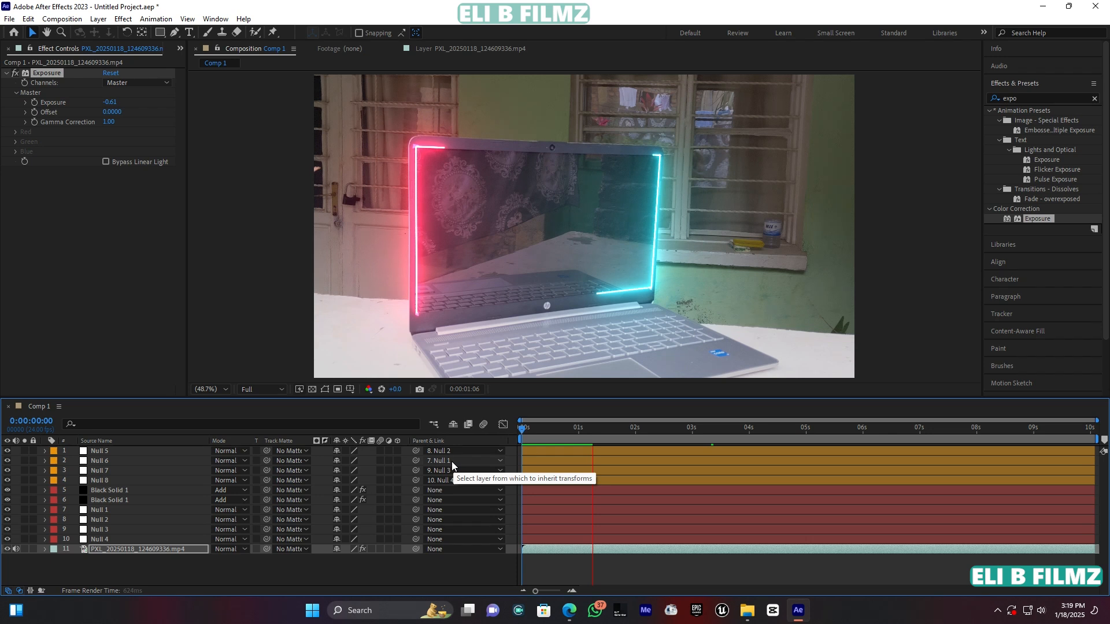
key(space)
click(110, 490)
click(111, 491)
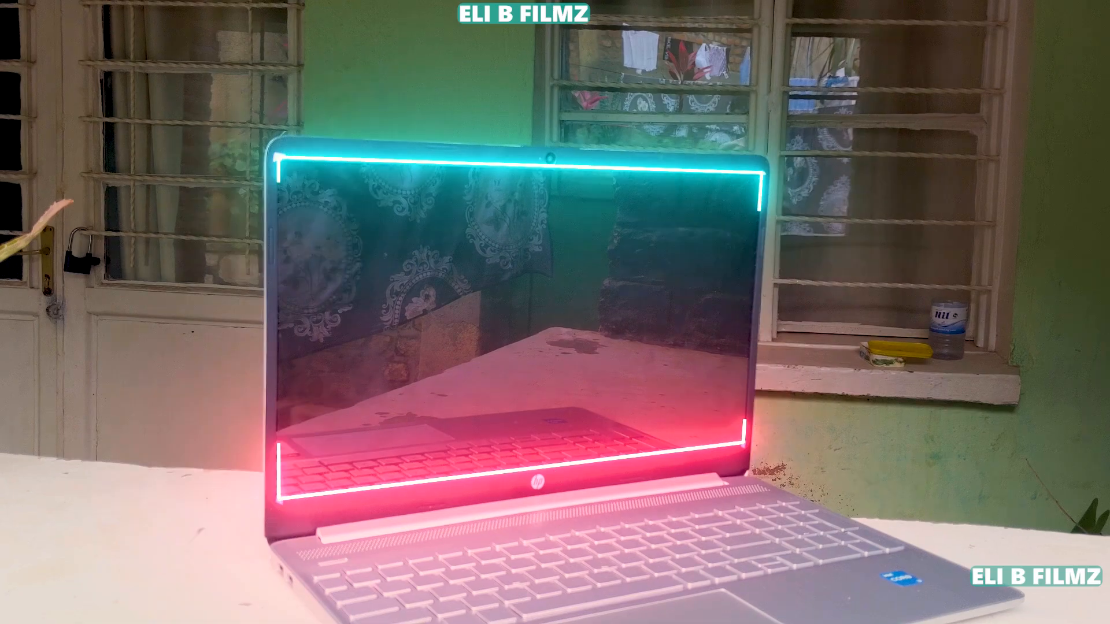